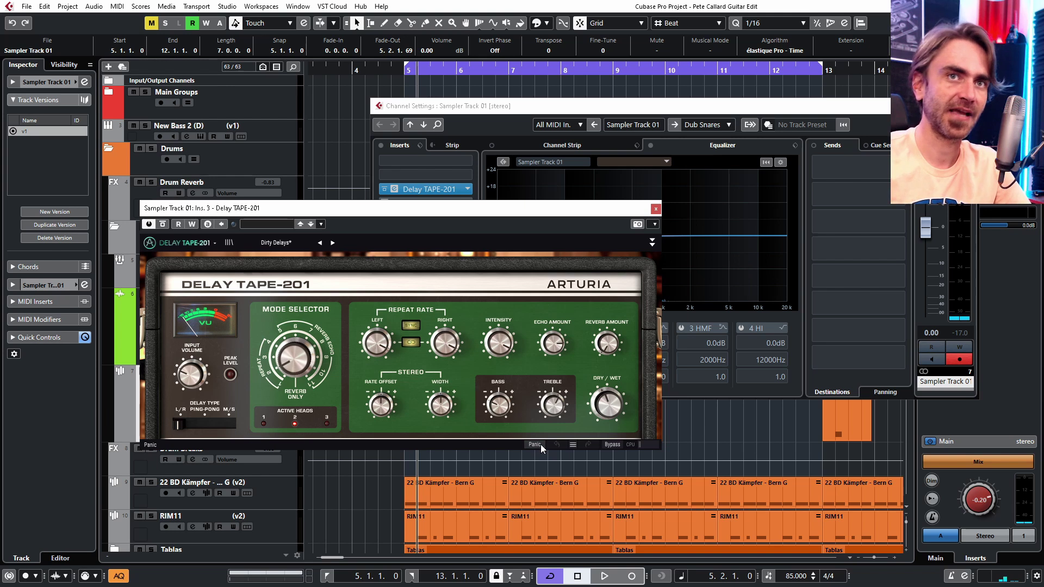
Close the Delay TAPE-201 plugin, inspect the Rev SPRING-636 insert on Sampler Track 01, and close the channel windows
click(657, 209)
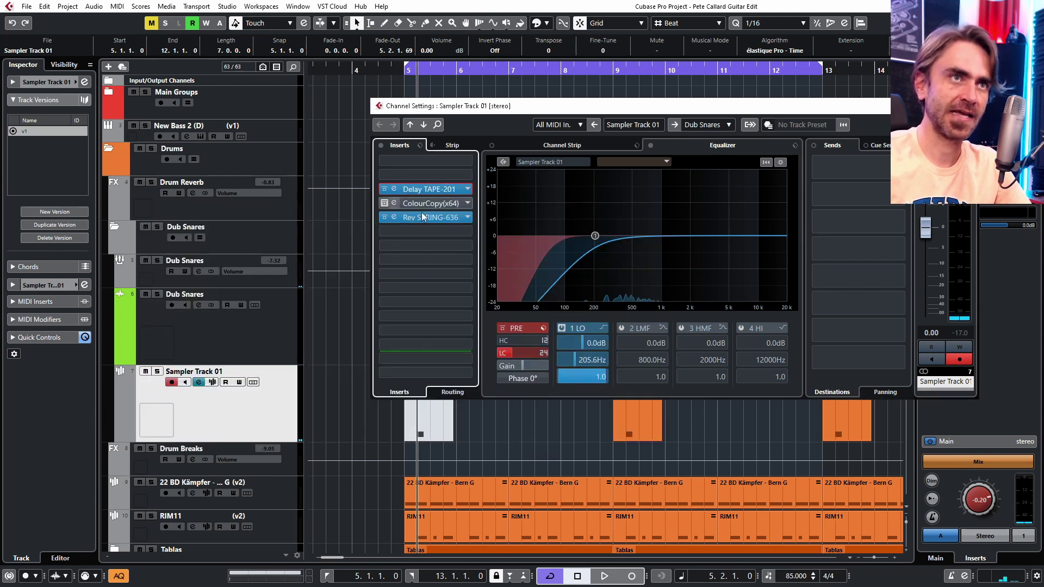
click(393, 220)
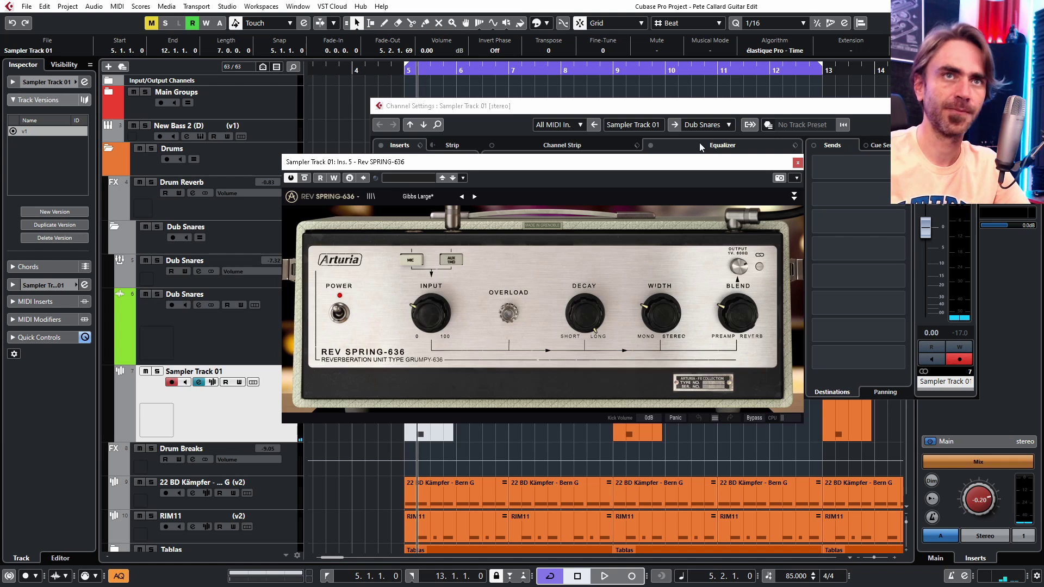
click(797, 162)
key(Escape)
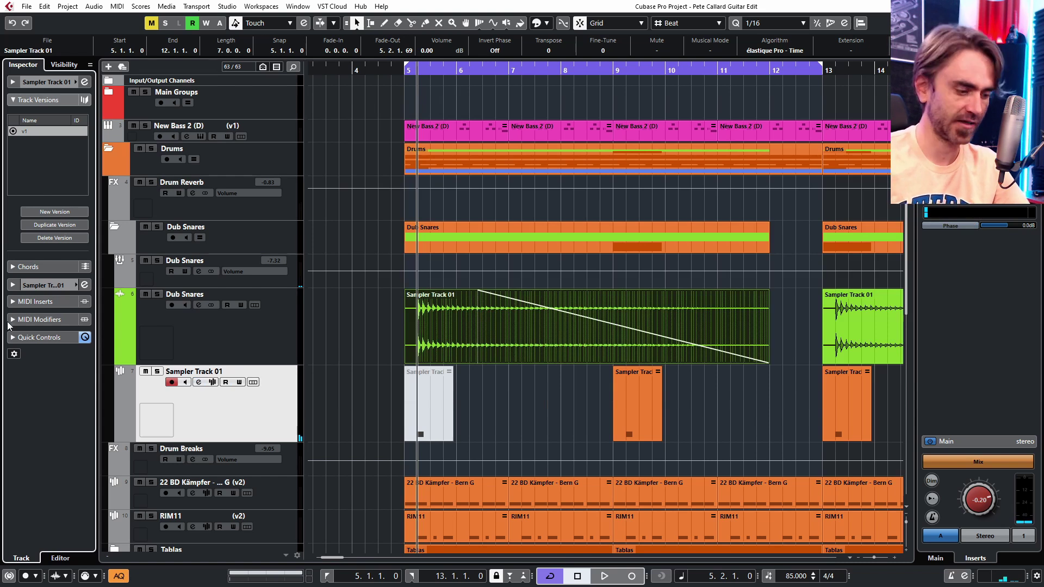
Solo Sampler Track 01 and play it back to audition its Delay TAPE-201 insert, then close the effect and channel settings
click(84, 81)
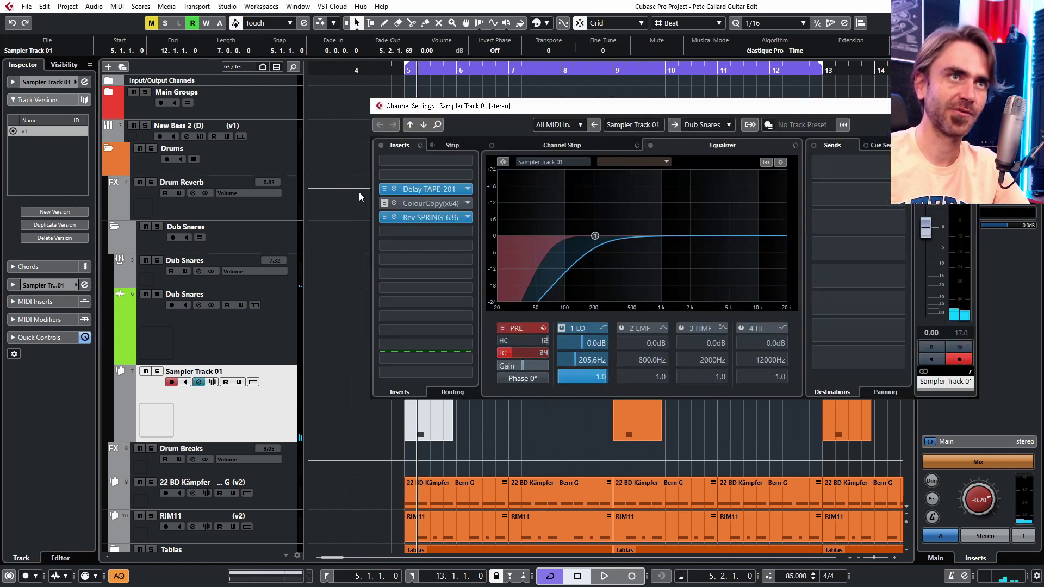
key(Escape)
key(s)
key(space)
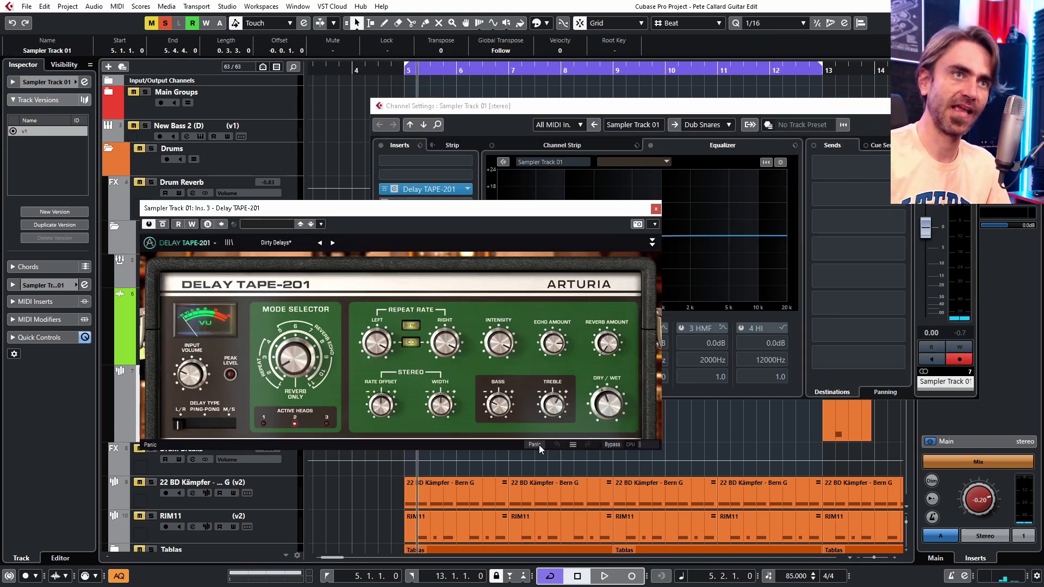
key(space)
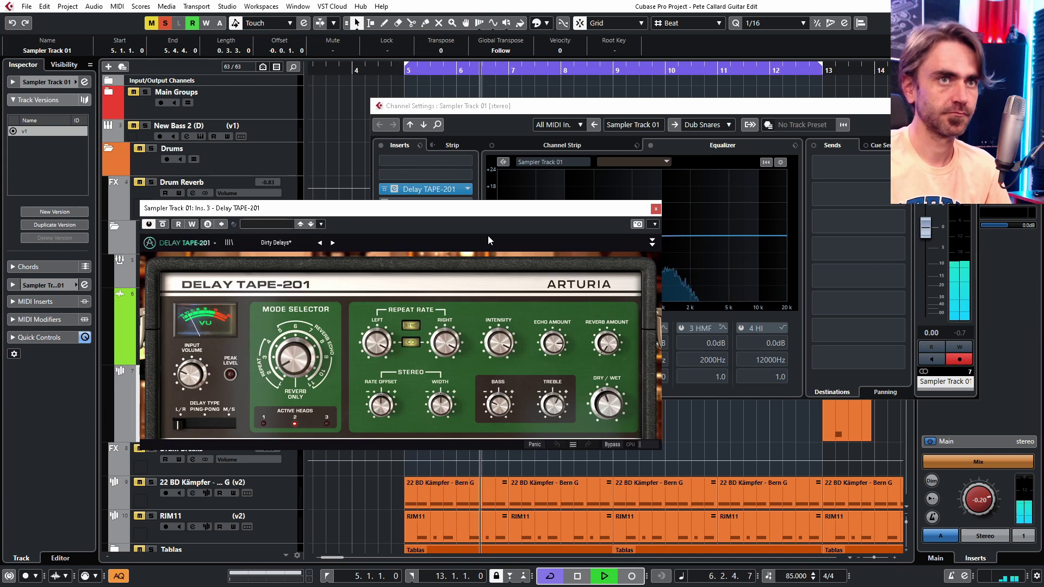
key(space)
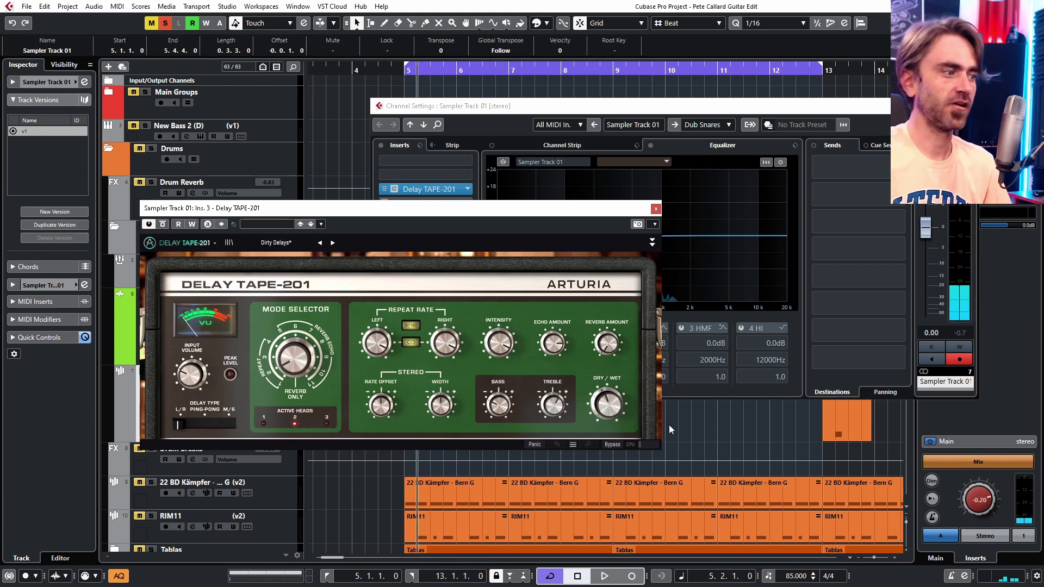
click(657, 209)
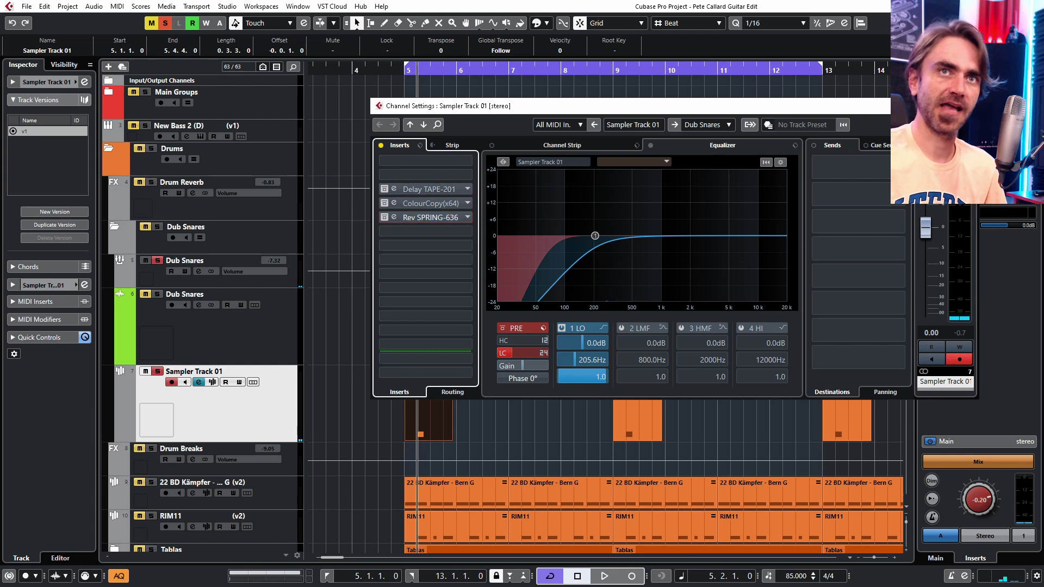
key(Escape)
Remove Sampler Track 01 from the project and collapse the Dub Snares folder
click(559, 348)
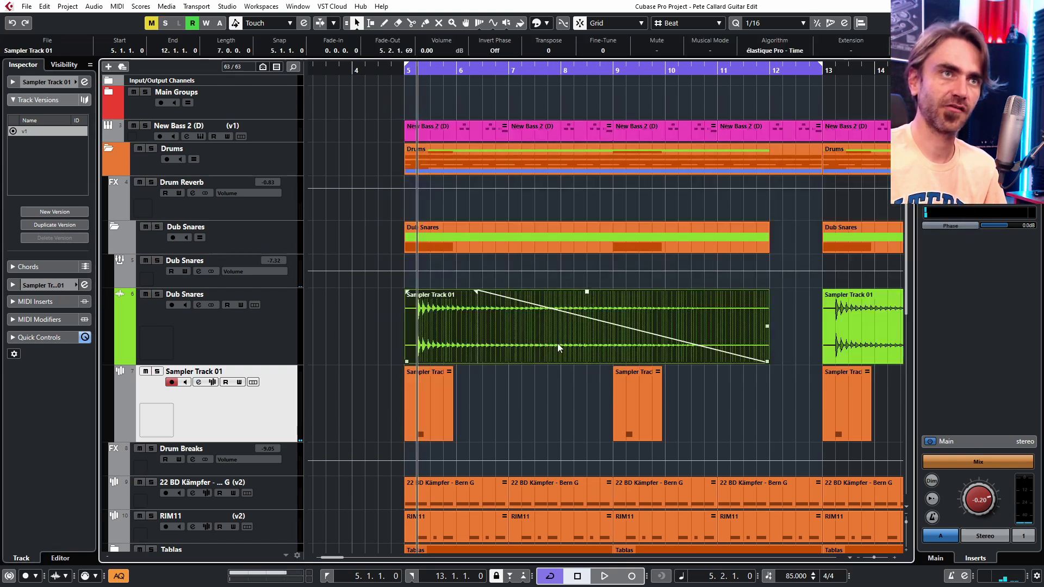
click(348, 391)
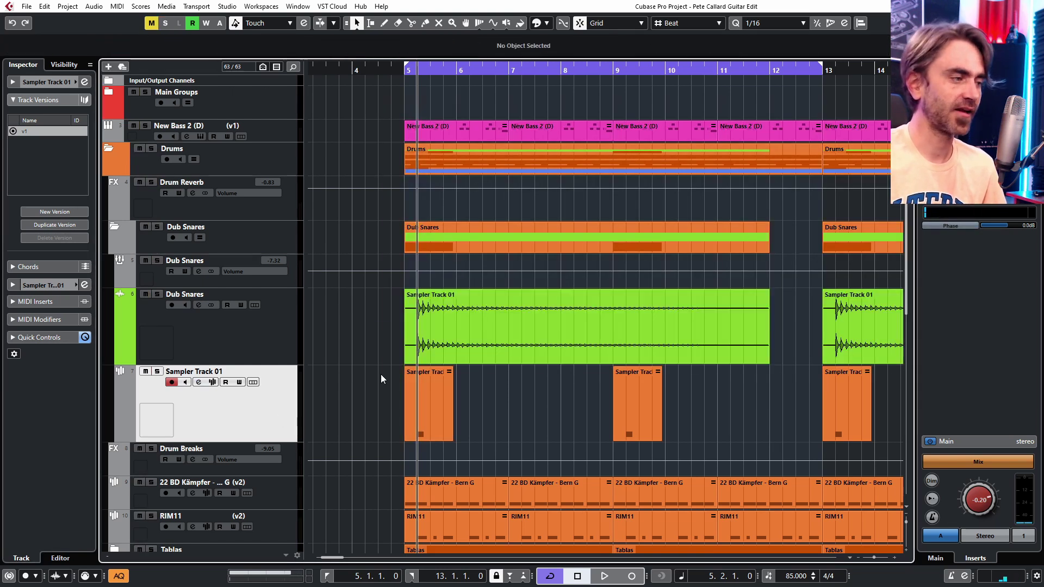
right_click(247, 414)
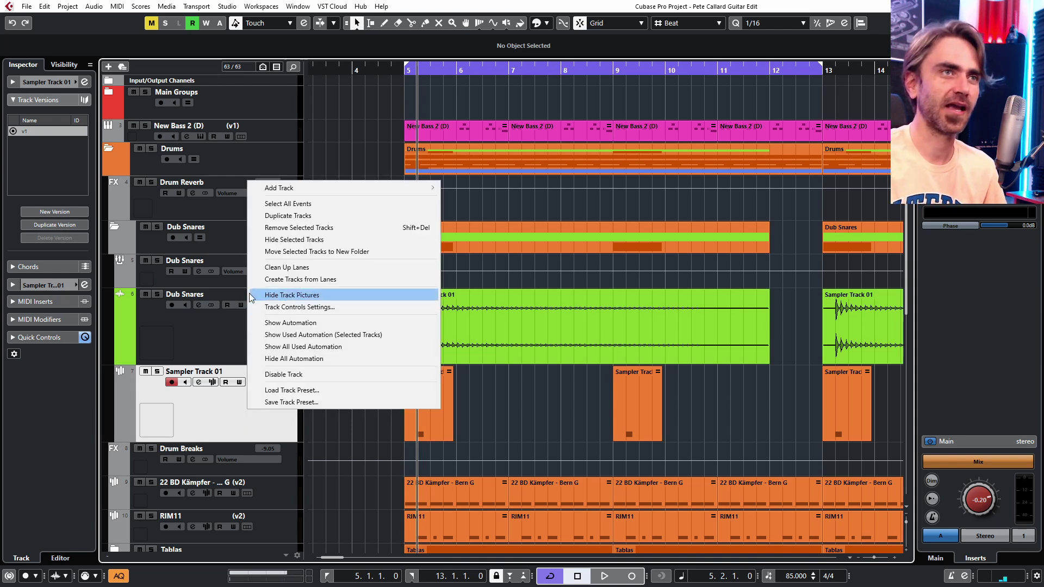
click(296, 235)
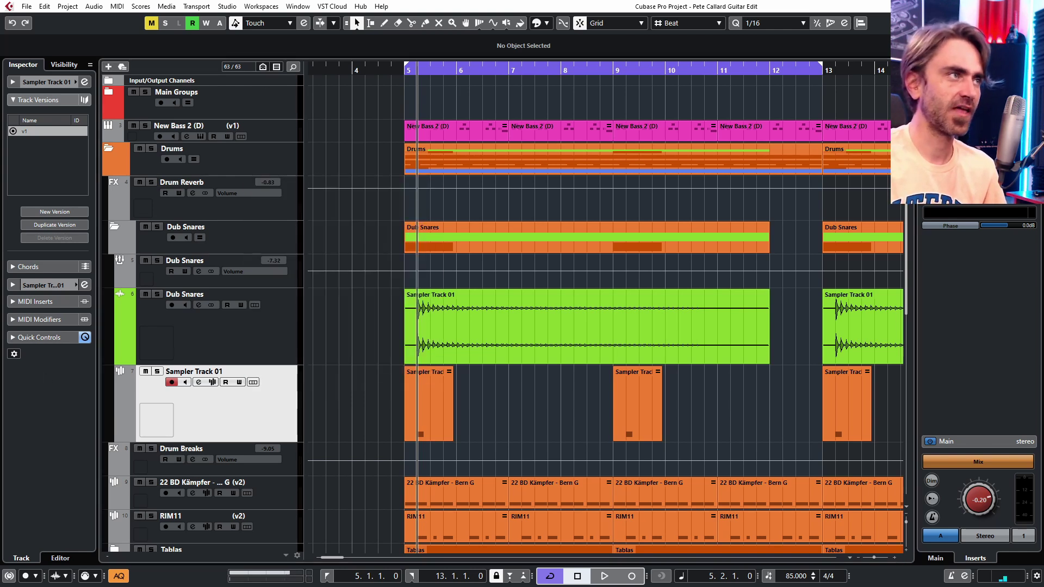
click(389, 323)
click(328, 335)
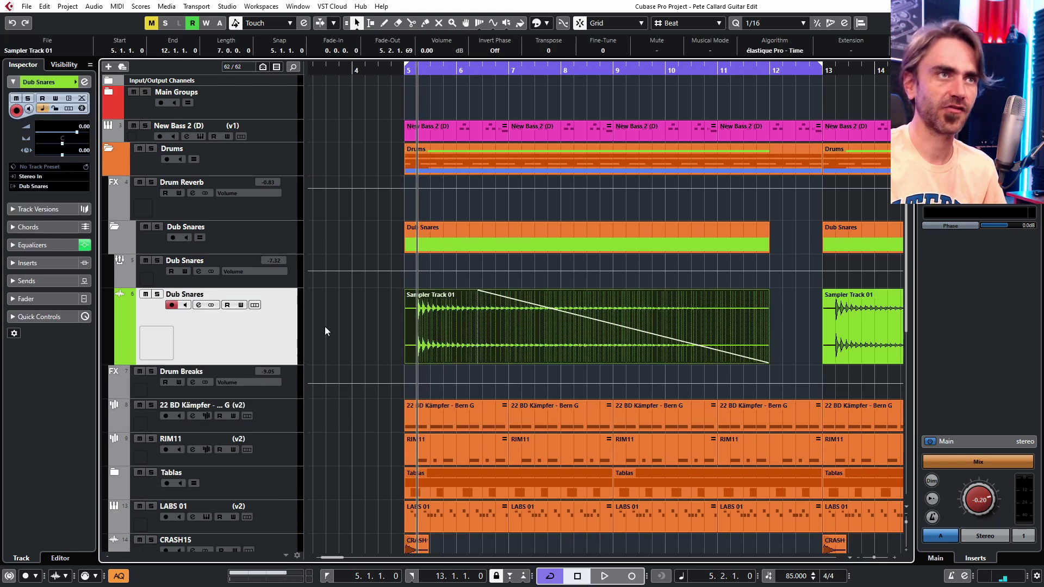
click(324, 326)
click(114, 229)
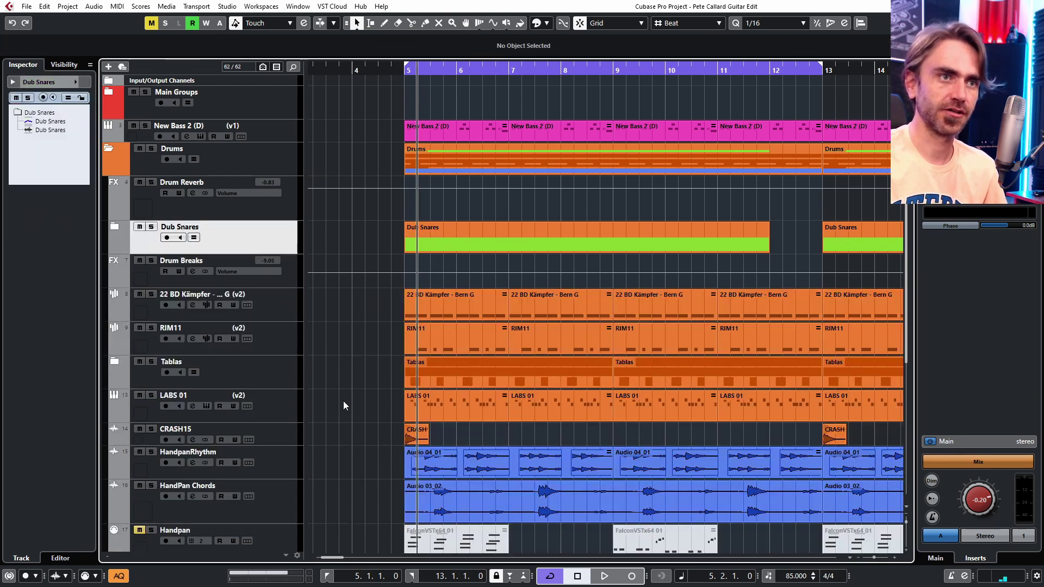
View the LABS instrument used by the LABS 01 track, then close its window
click(273, 413)
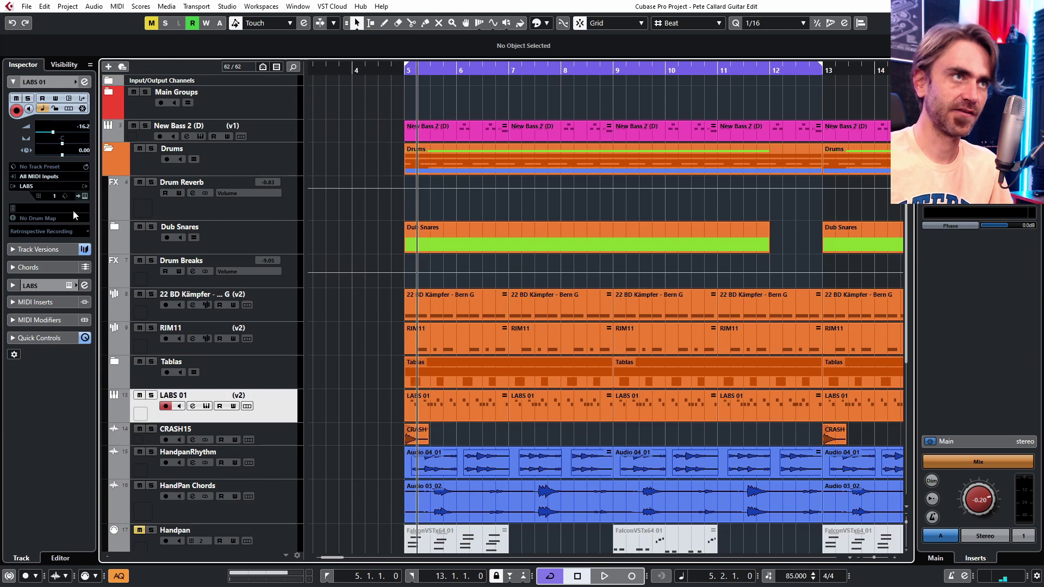
click(81, 193)
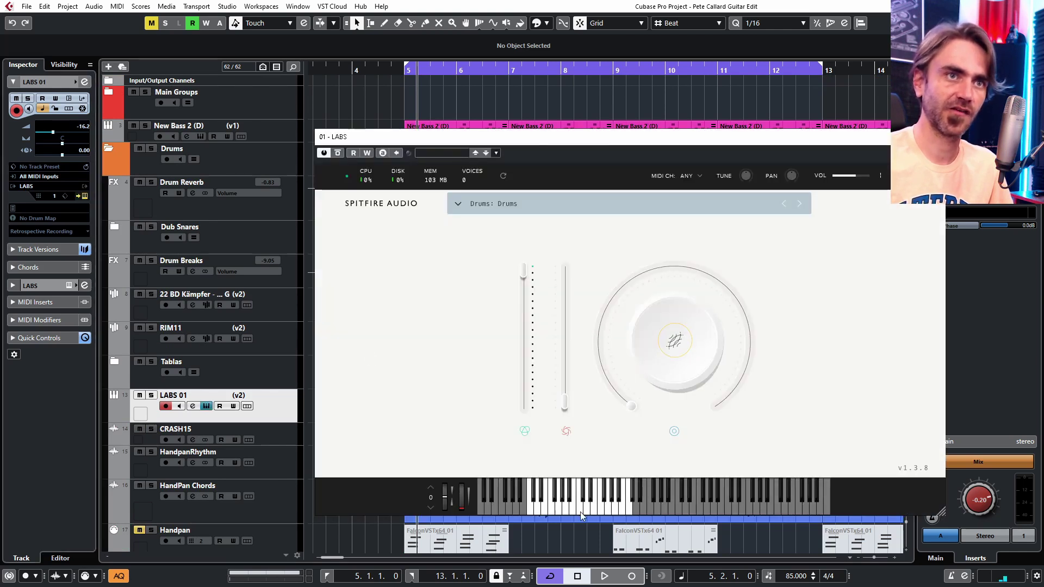
click(938, 137)
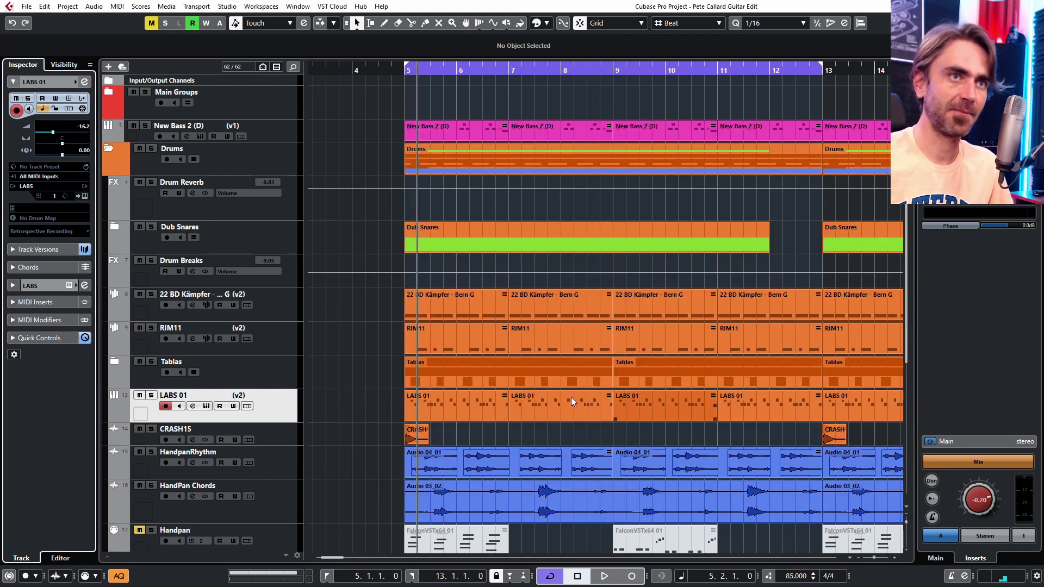
Examine the notes of the first LABS 01 part in the Key Editor, audition the G#1 key, and close the editor
double_click(427, 417)
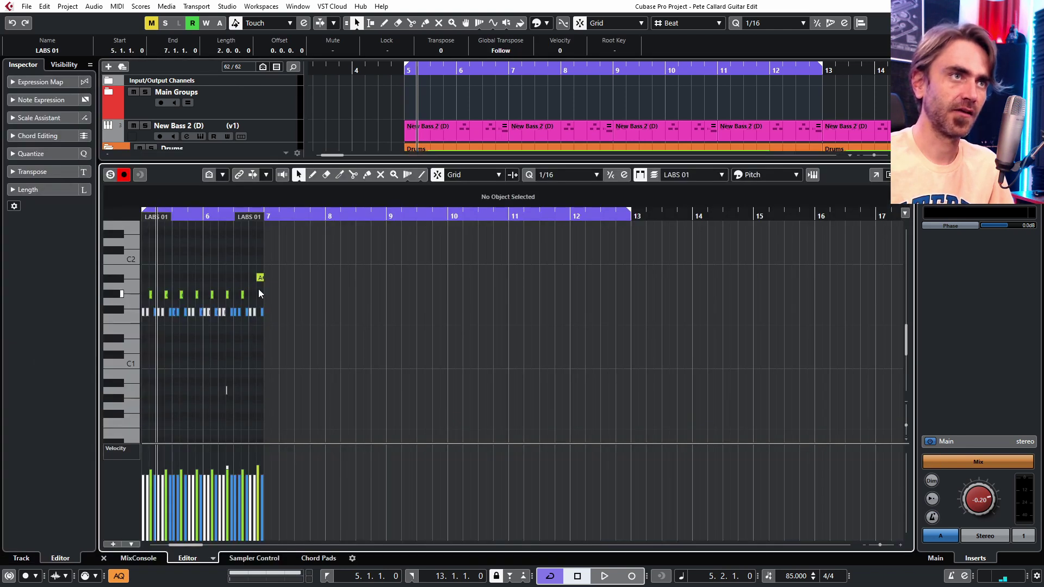
scroll(268, 333, up, 5)
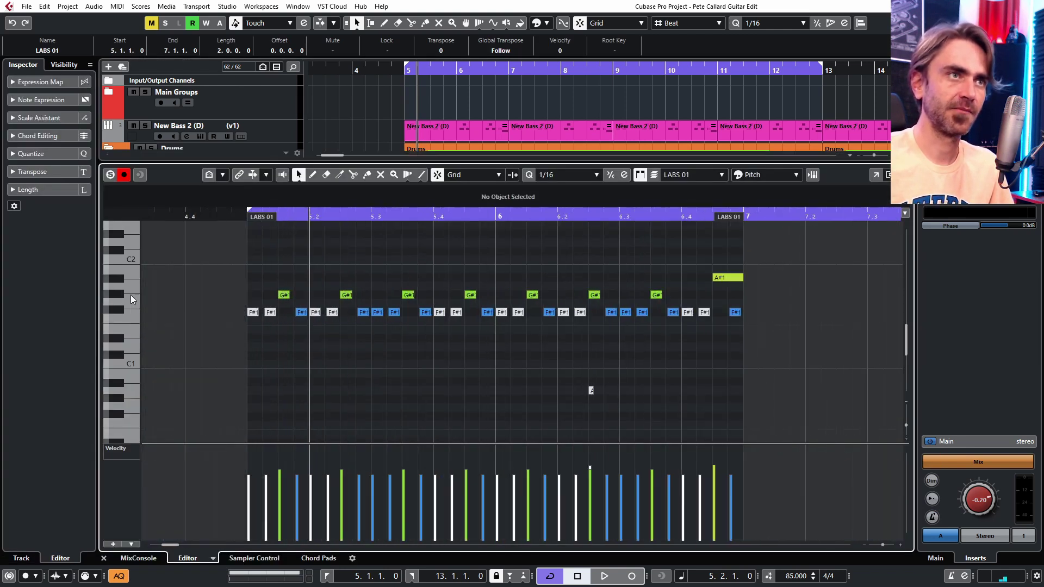
click(116, 295)
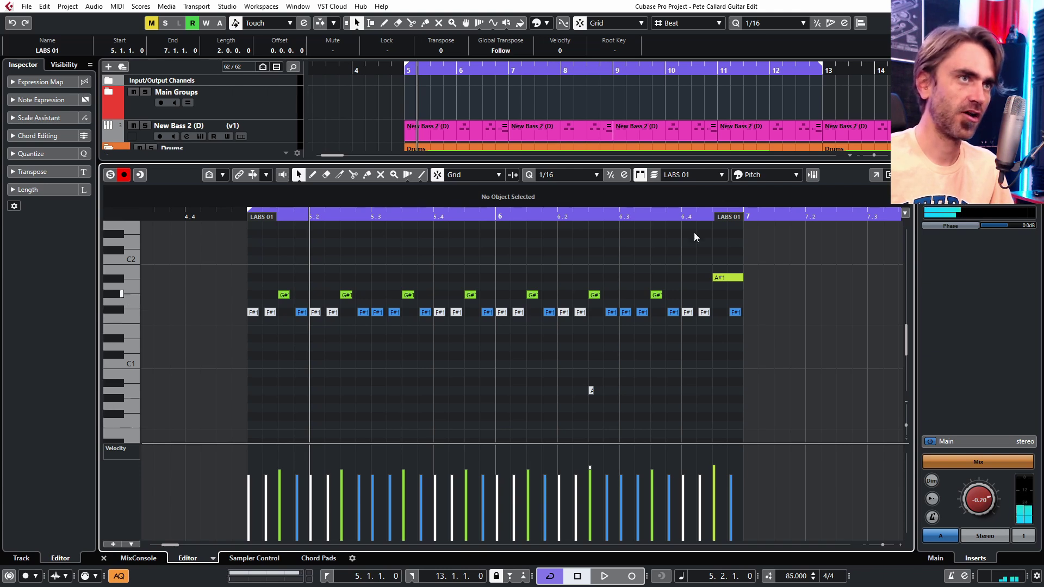
click(103, 558)
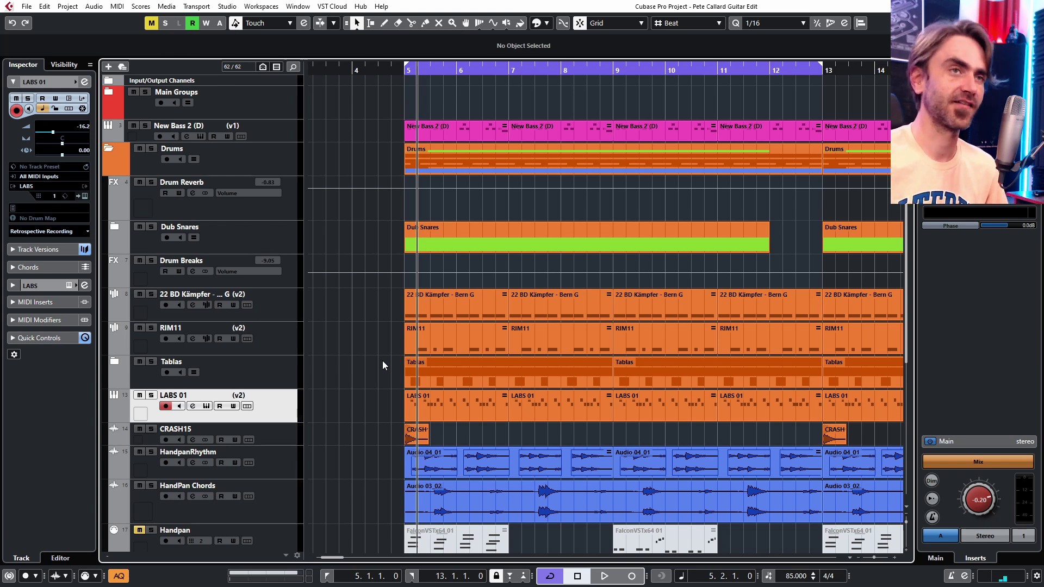
Render the first four LABS 01 MIDI parts, bars 5 to 13, in place with the current settings
scroll(373, 406, down, 3)
drag(373, 406, 549, 399)
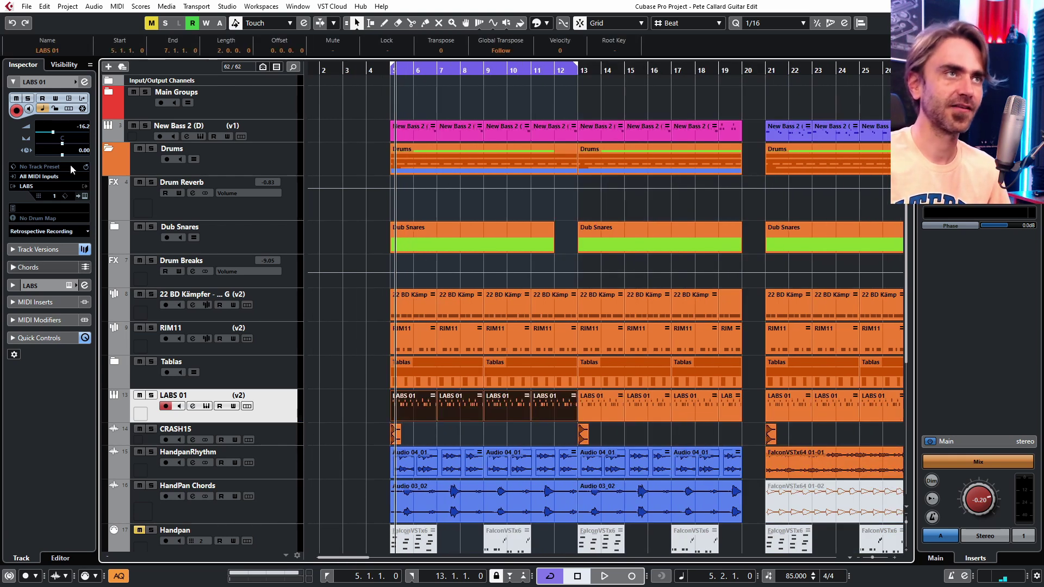
click(84, 81)
click(84, 81)
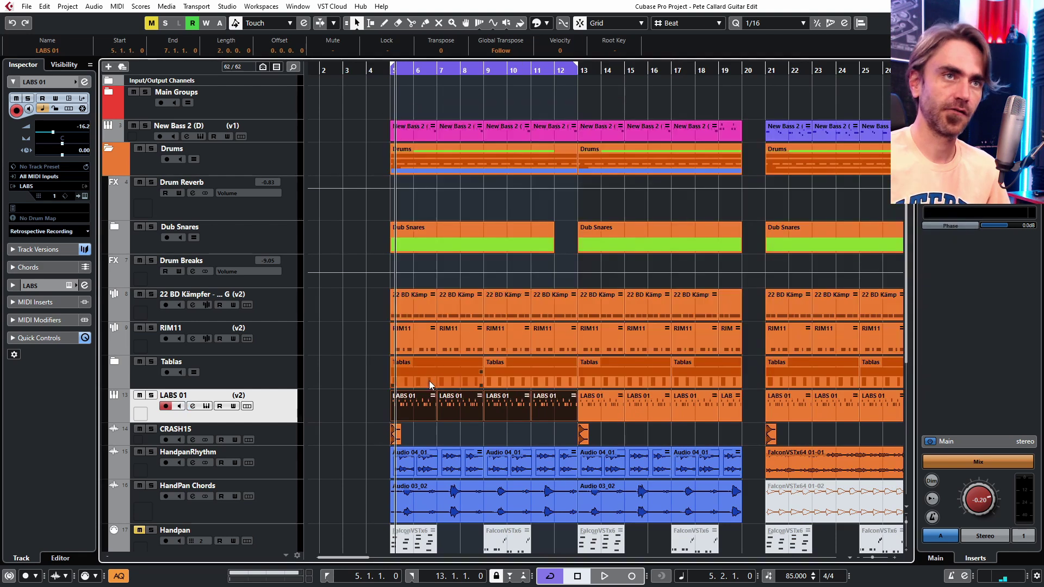
right_click(421, 407)
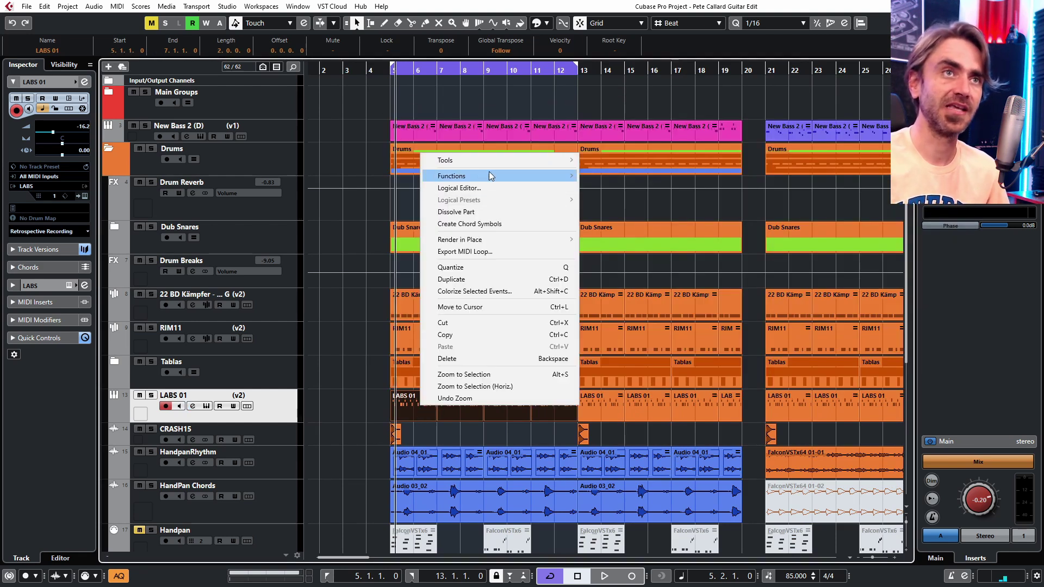
mouse_move(489, 239)
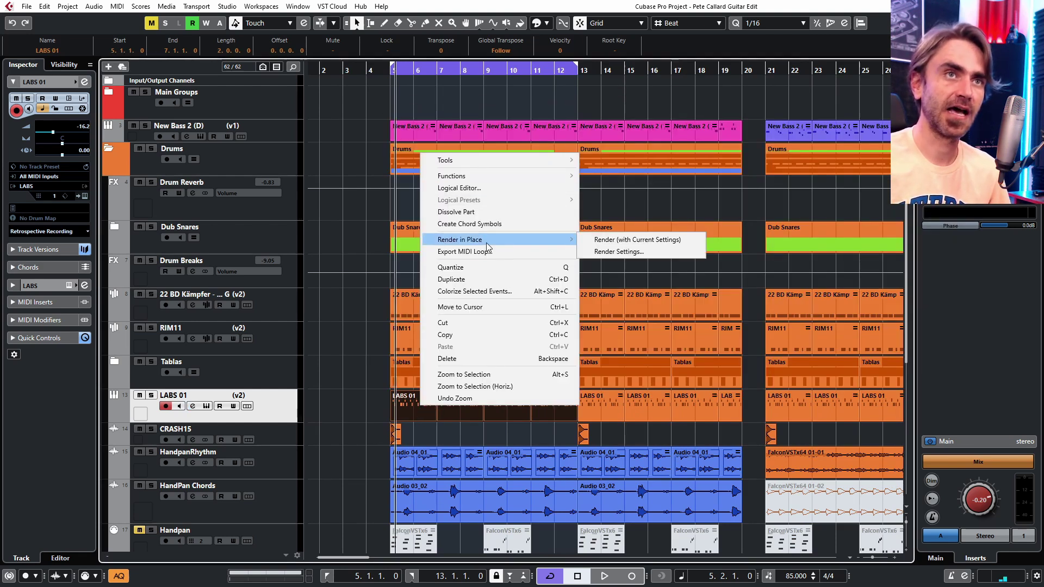
click(604, 240)
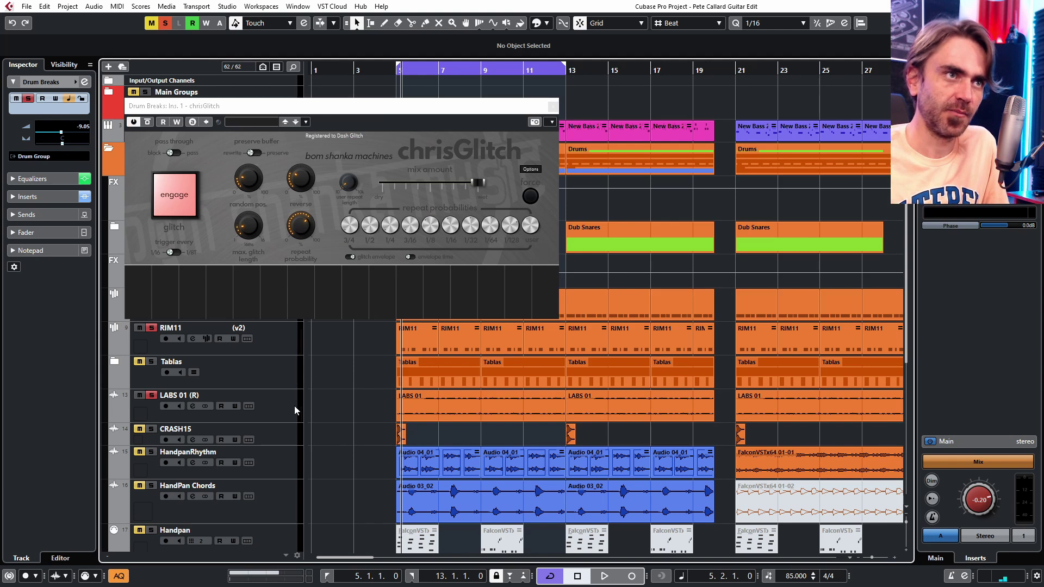
Close the chrisGlitch window and look through the LABS 01 (R), Tablas folder and RIM11 tracks, leaving the folder collapsed
click(553, 106)
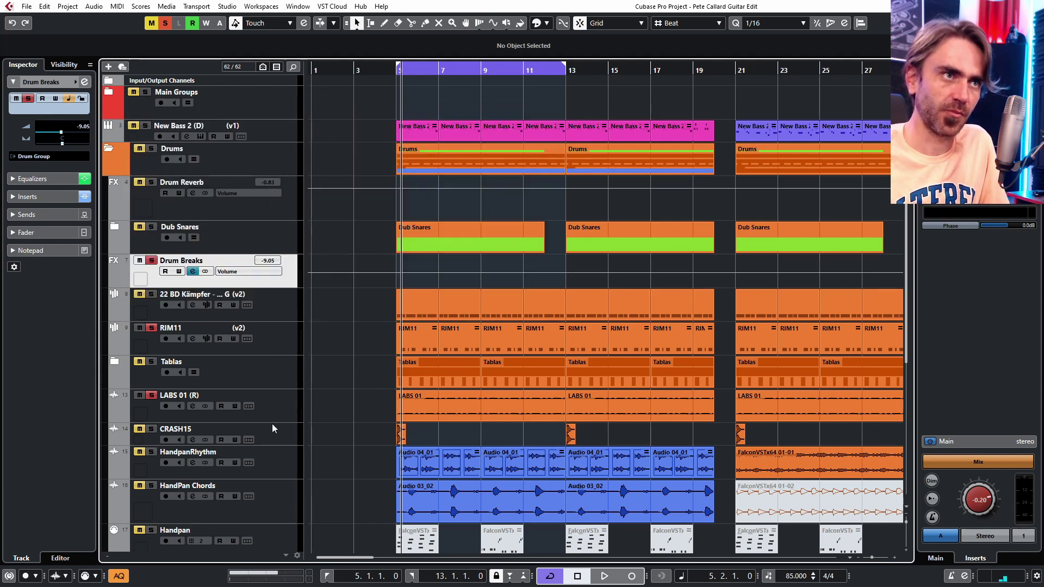
click(269, 416)
click(114, 361)
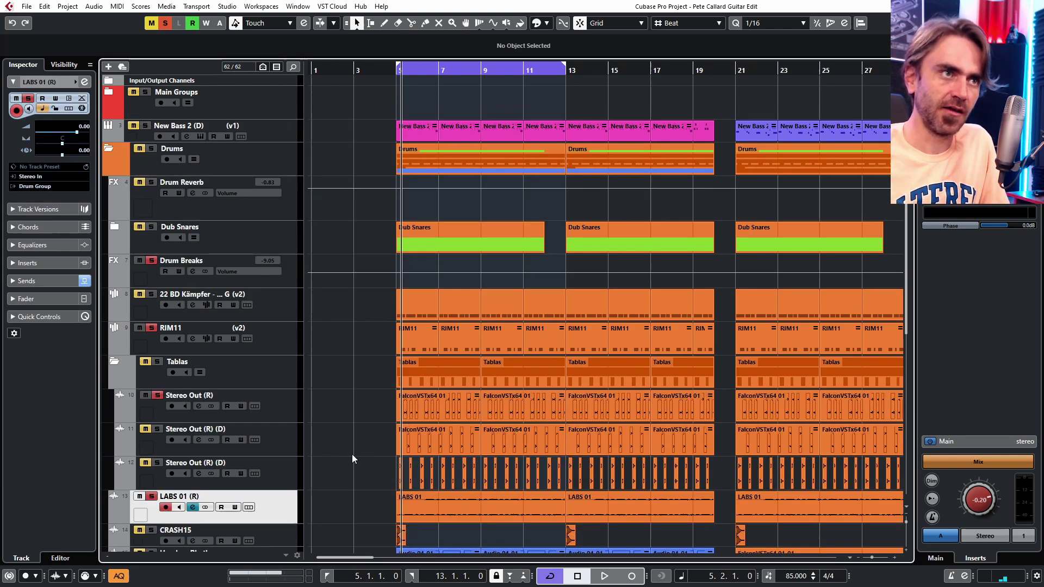
click(291, 413)
click(276, 341)
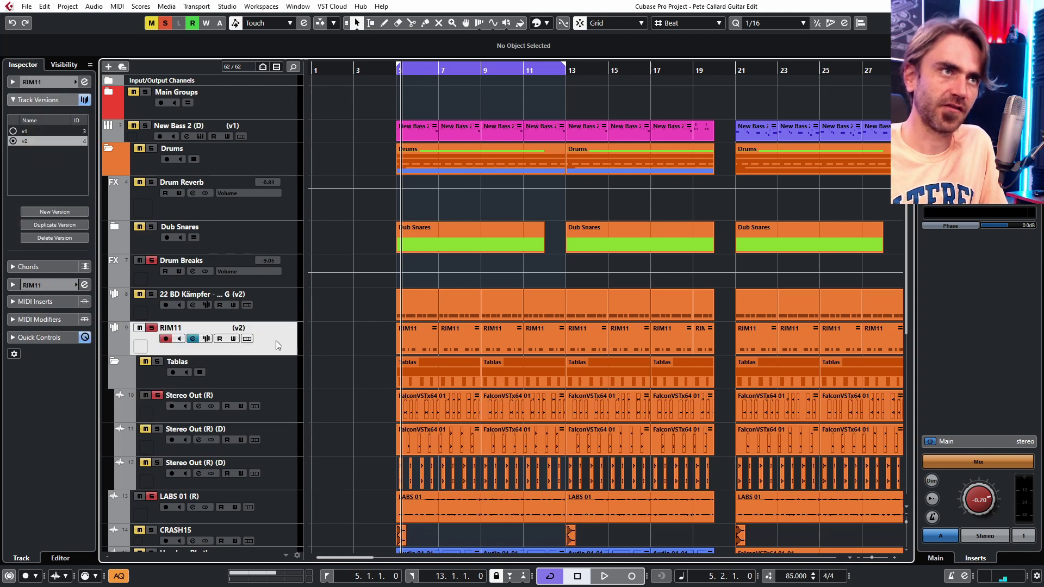
click(114, 363)
Inspect the chrisGlitch insert in the Drum Breaks channel settings, including its glitch controls, then close both windows
click(295, 282)
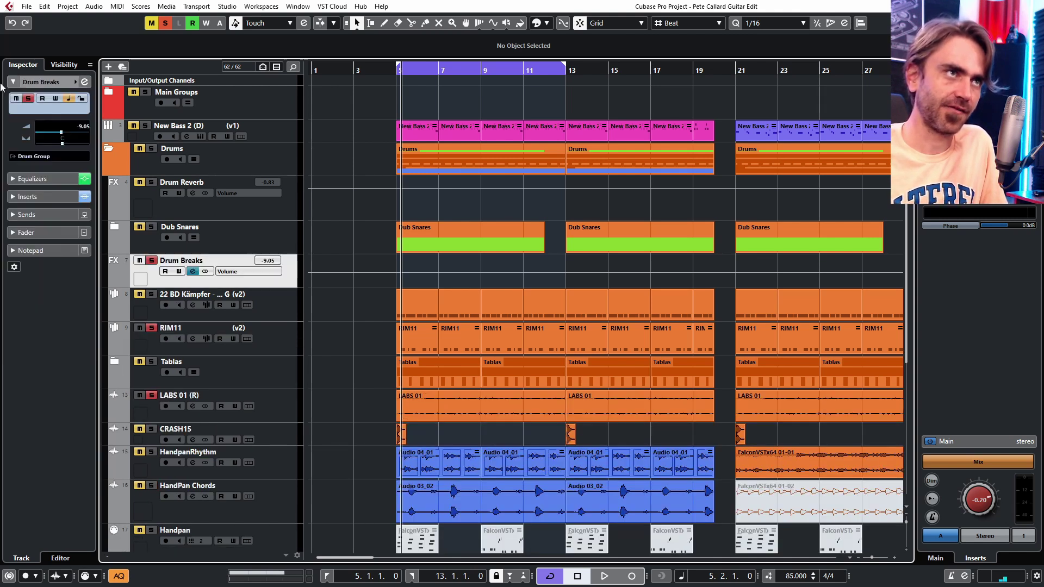
click(85, 81)
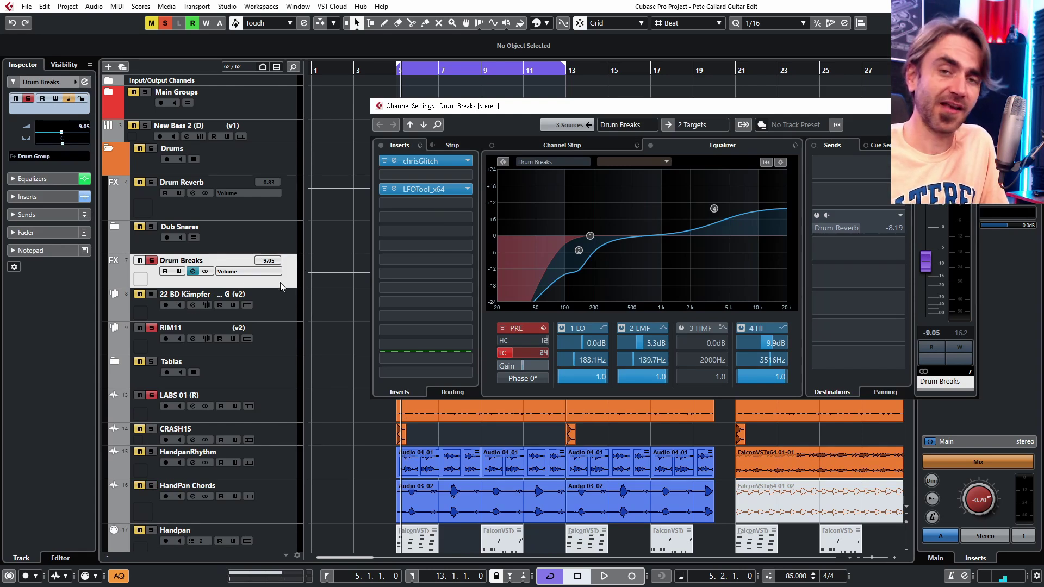
click(393, 162)
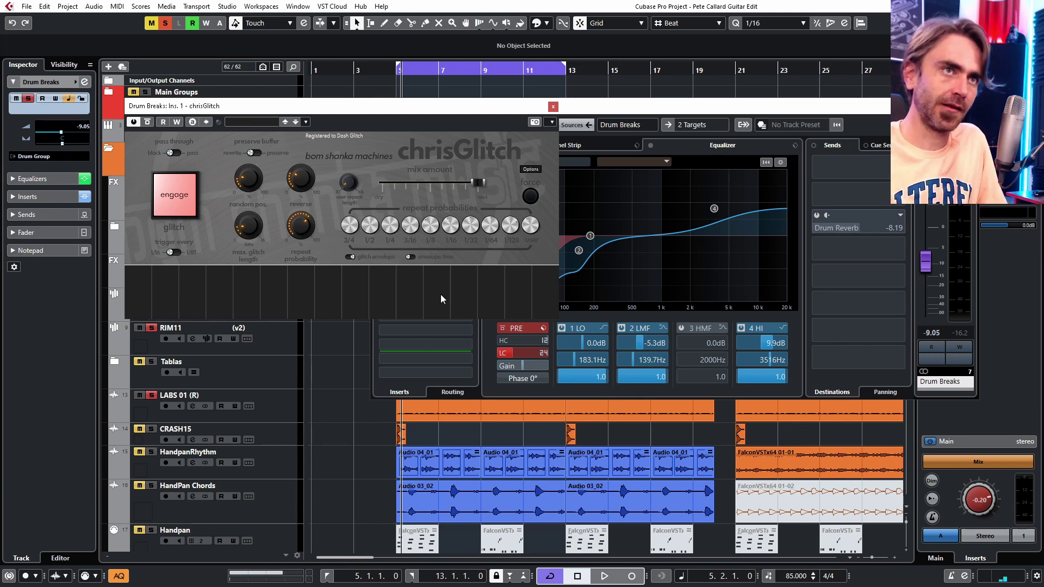
mouse_move(430, 223)
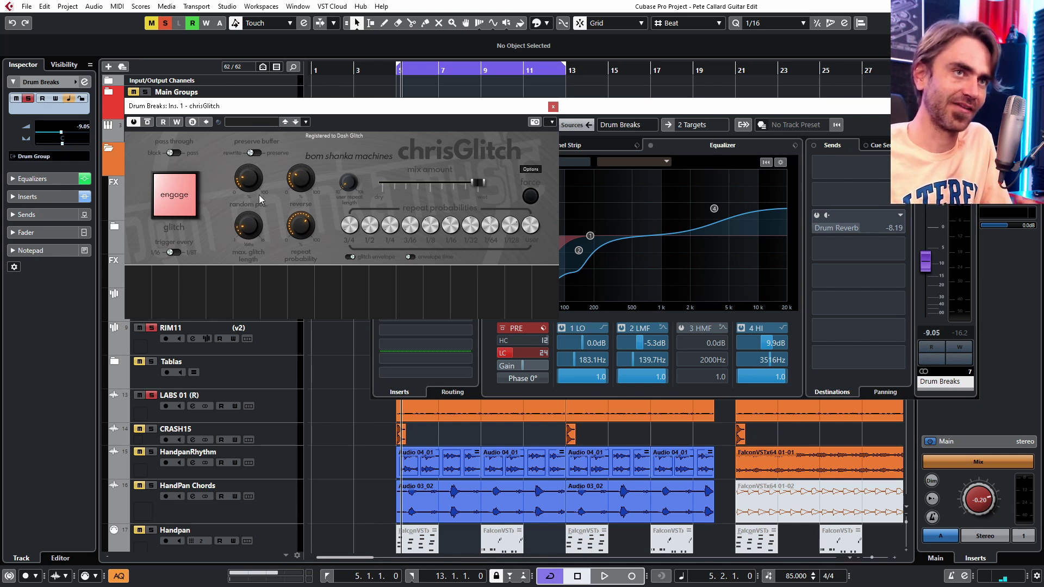
mouse_move(253, 185)
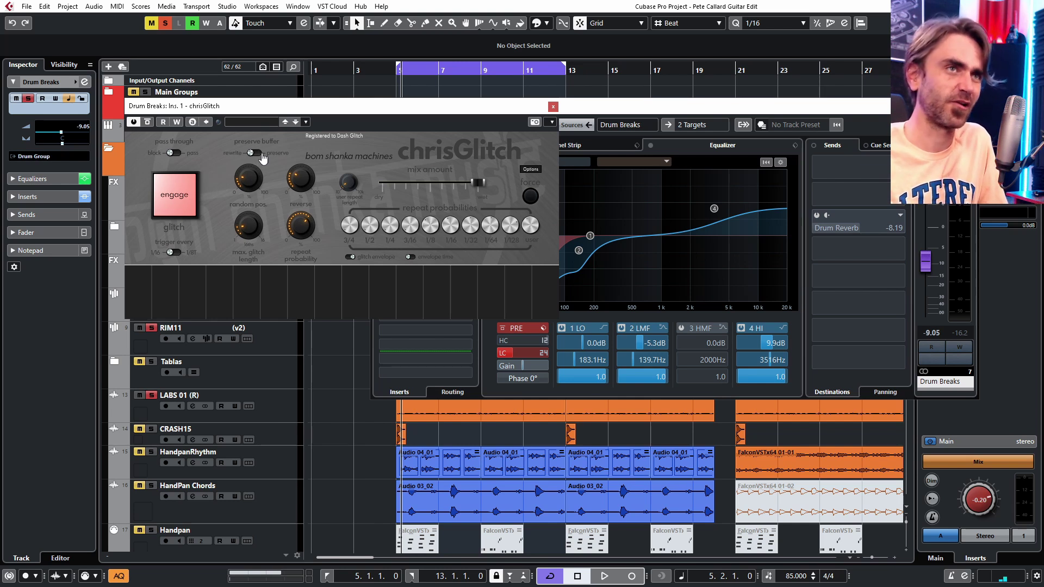
click(552, 107)
click(619, 103)
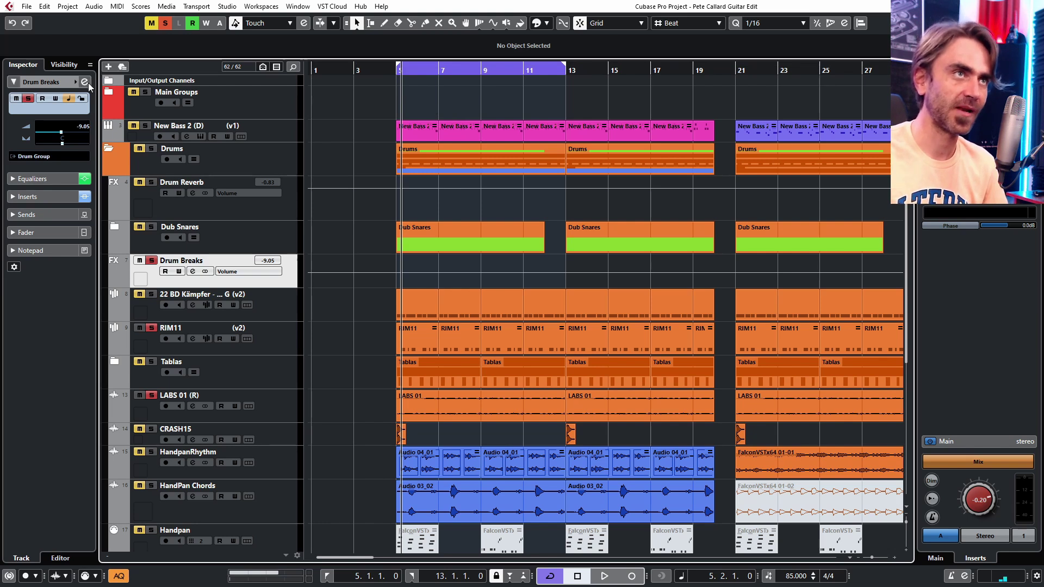
Play the soloed drum break tracks from bar 5 to hear them through the effects, and stop playback
key(space)
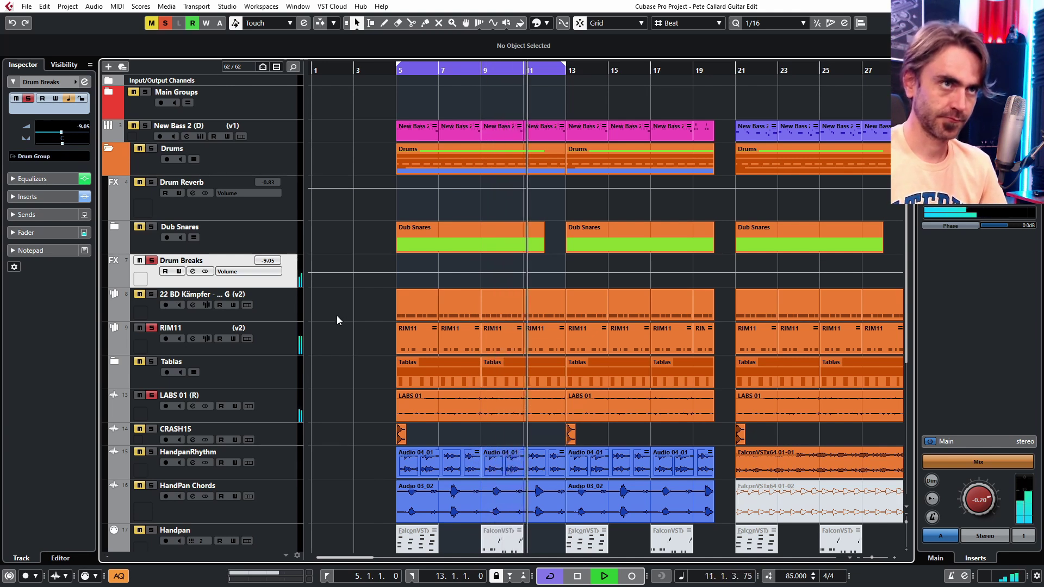
key(space)
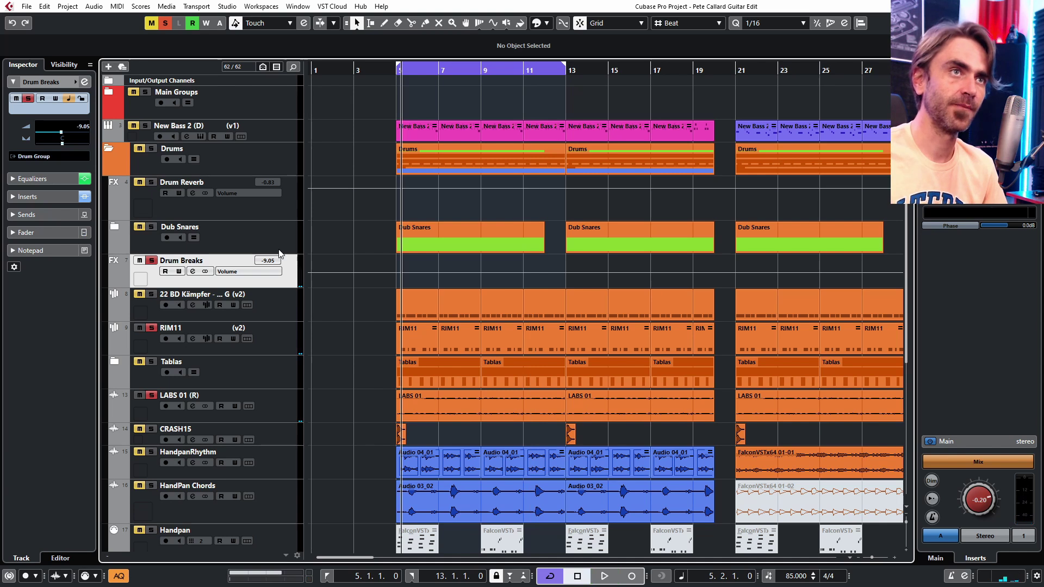
Add a stereo audio track named Drum Breaks Render below New Bass 2, taking its input from the Drum Breaks FX channel
right_click(289, 128)
mouse_move(314, 137)
click(528, 139)
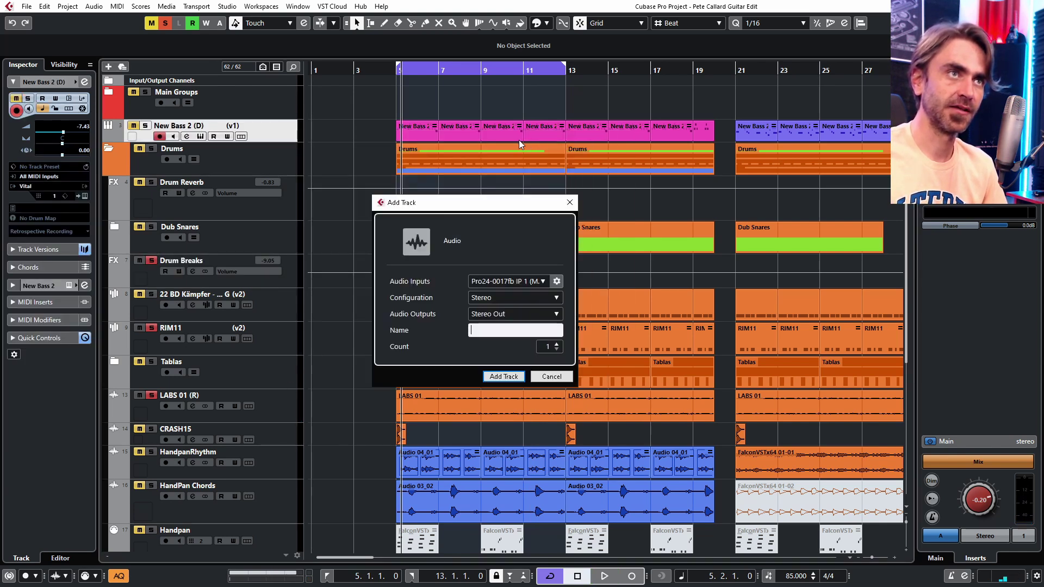
click(500, 282)
scroll(619, 481, down, 3)
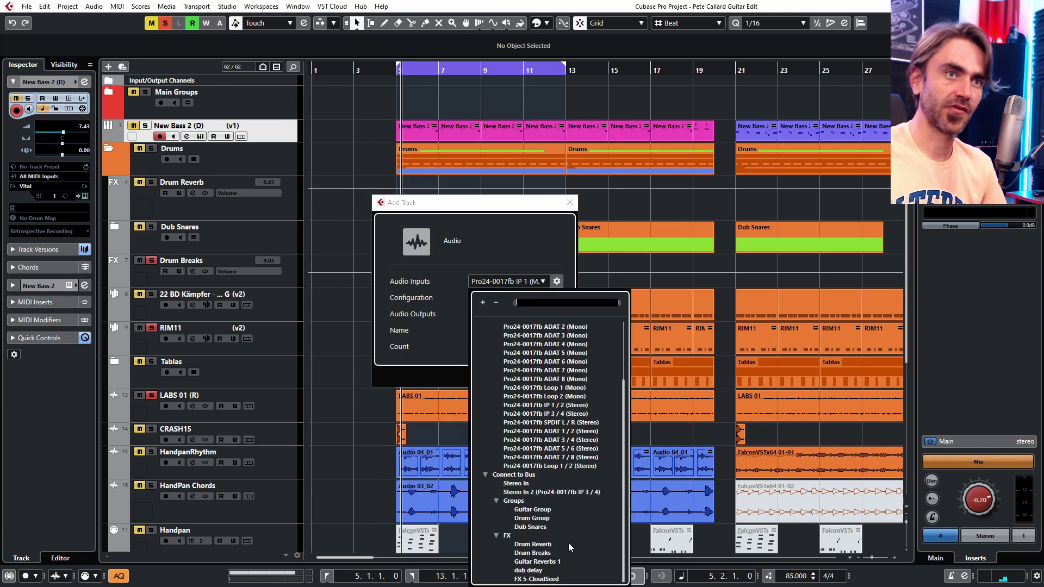
click(543, 554)
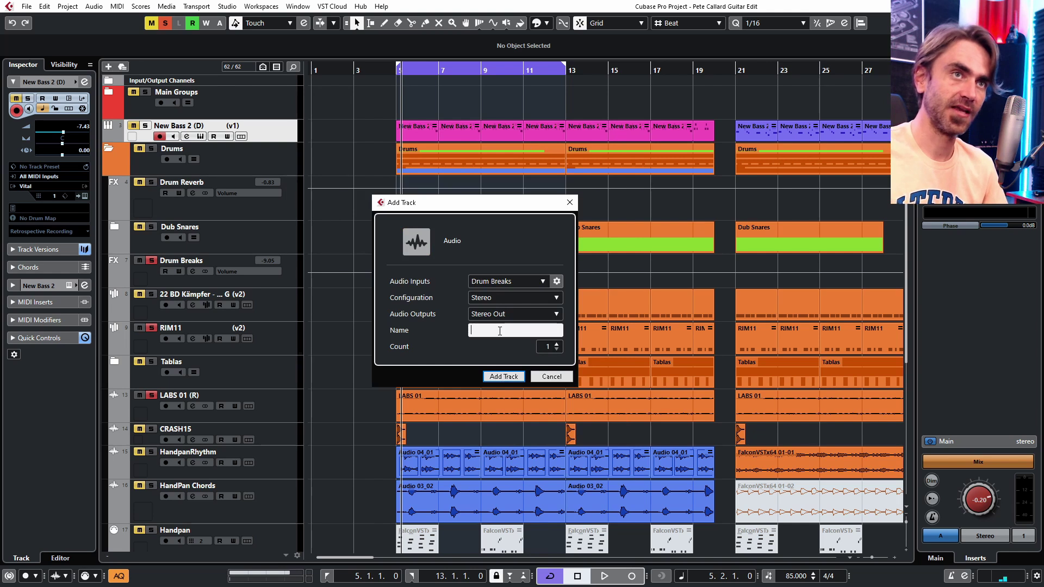
text(Drum Breaks)
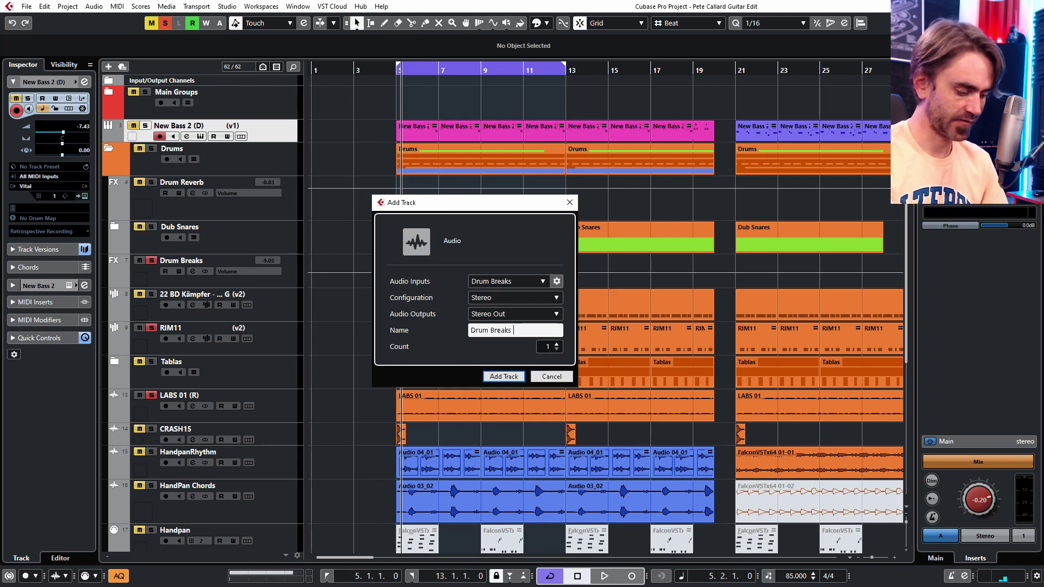
text( Render)
key(Return)
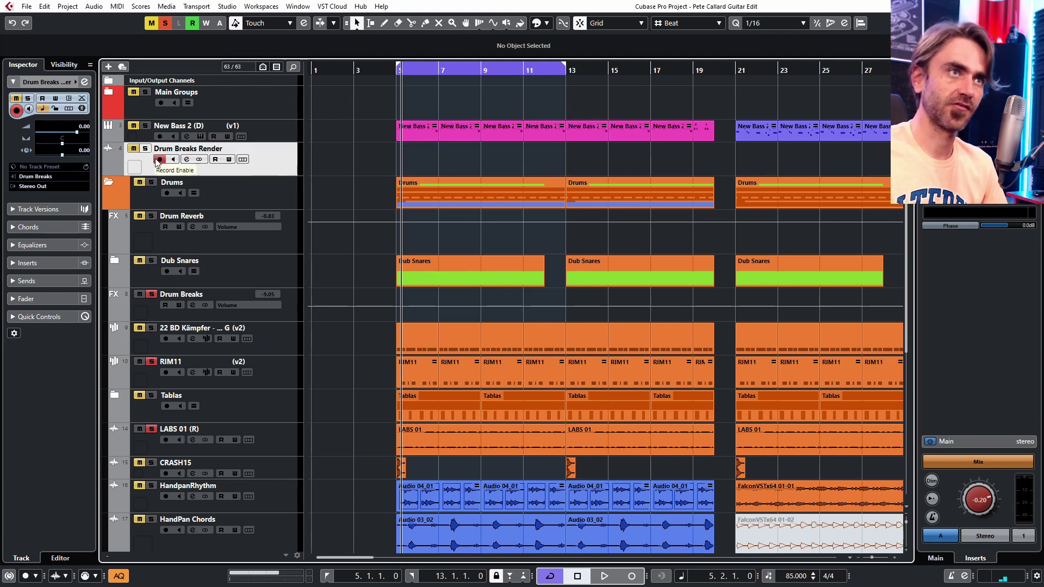
Record the soloed drum breaks onto the Drum Breaks Render track, starting just before bar 5
click(391, 69)
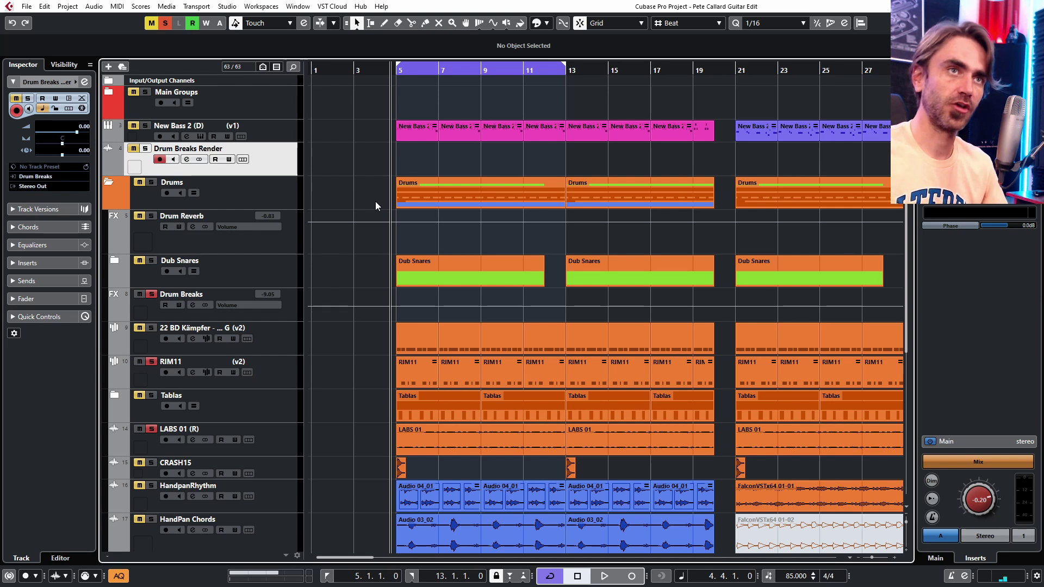
click(631, 577)
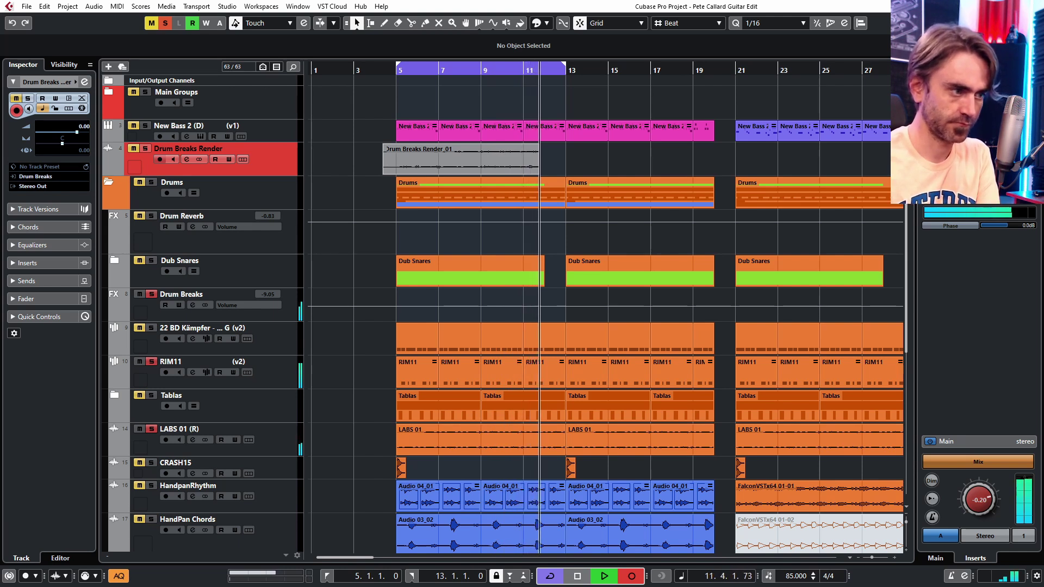
key(space)
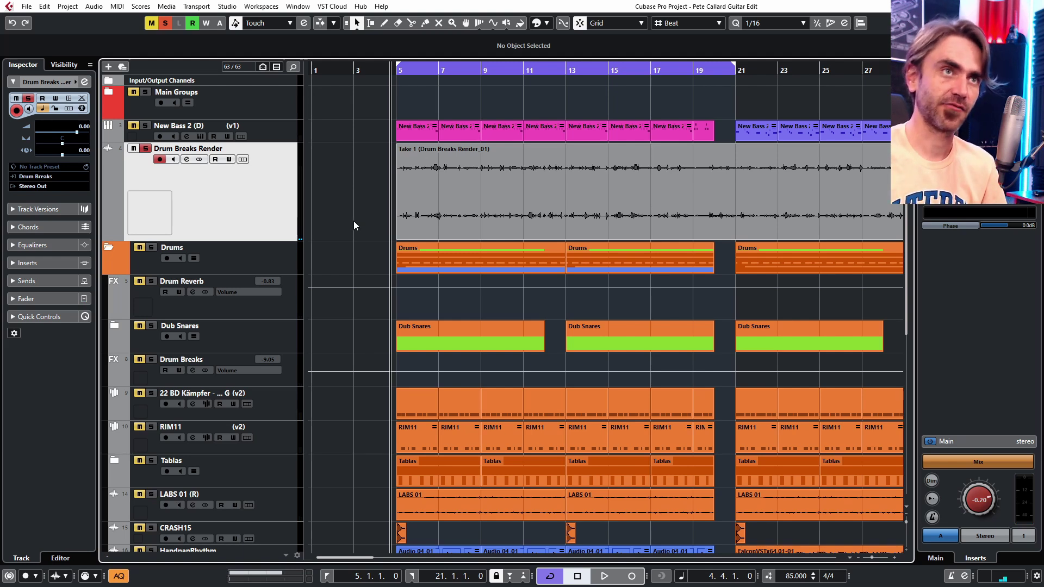
Audition the recorded take on the soloed Drum Breaks Render track and examine its waveform with the track height enlarged
key(space)
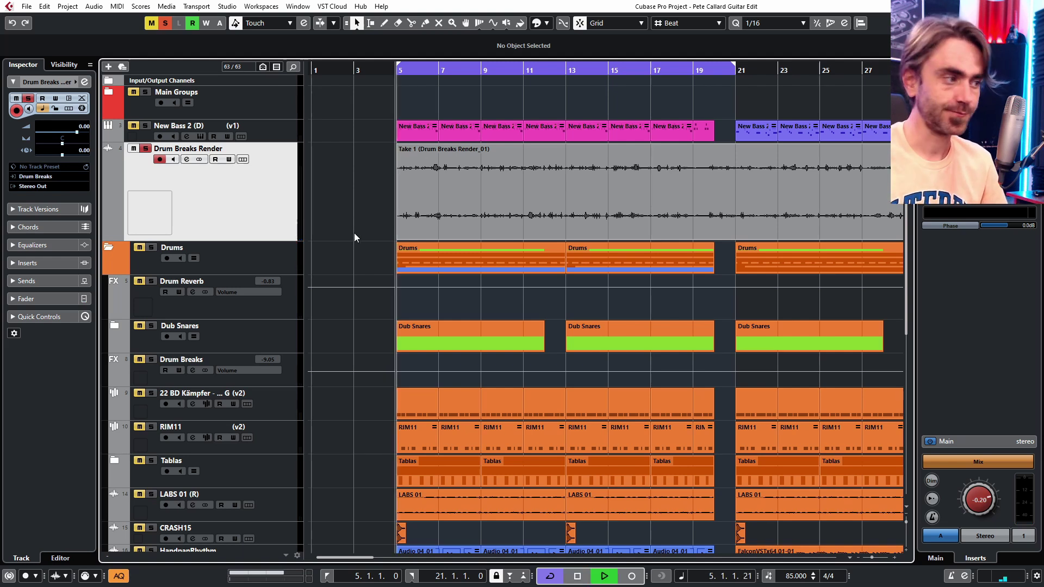
click(413, 212)
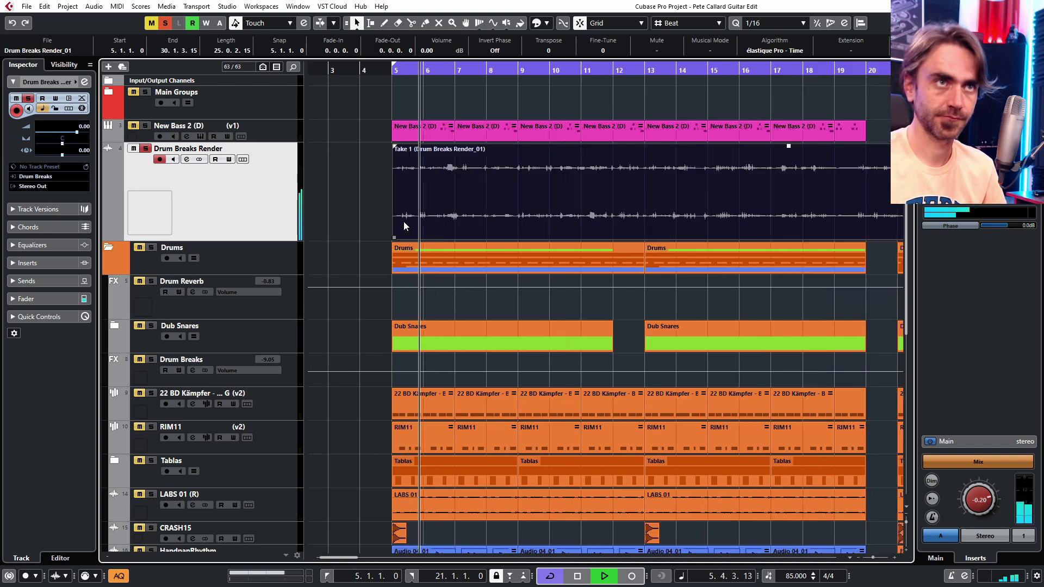
ctrl+scroll(403, 221, up, 5)
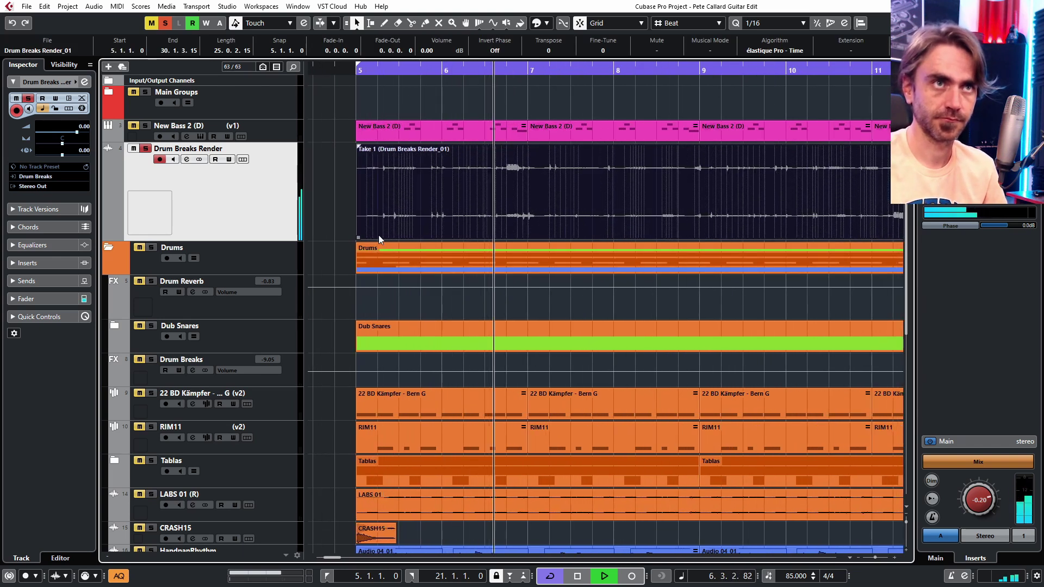
drag(266, 239, 266, 294)
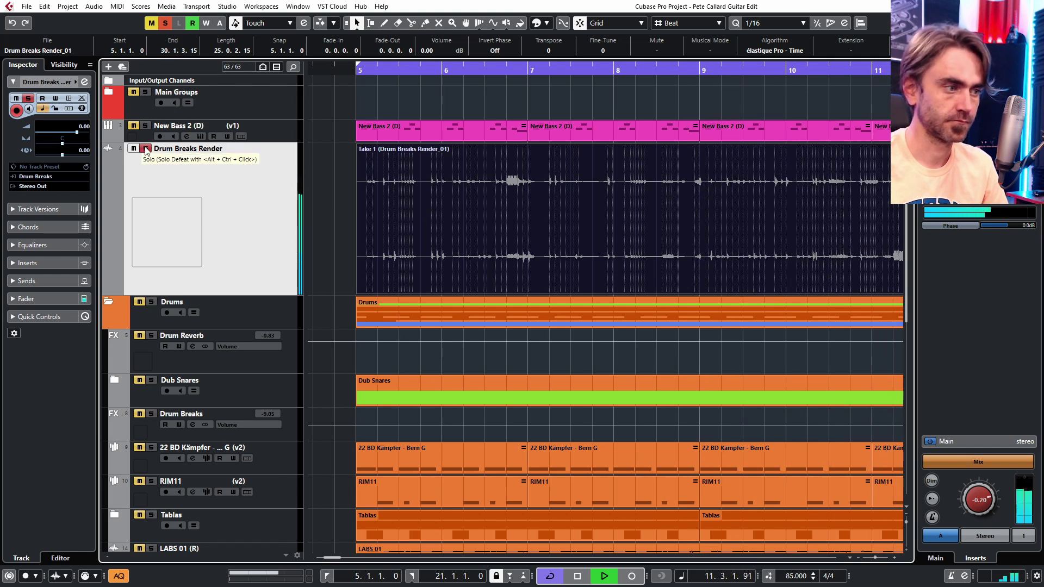
click(341, 204)
key(g)
key(g)
key(g)
key(g)
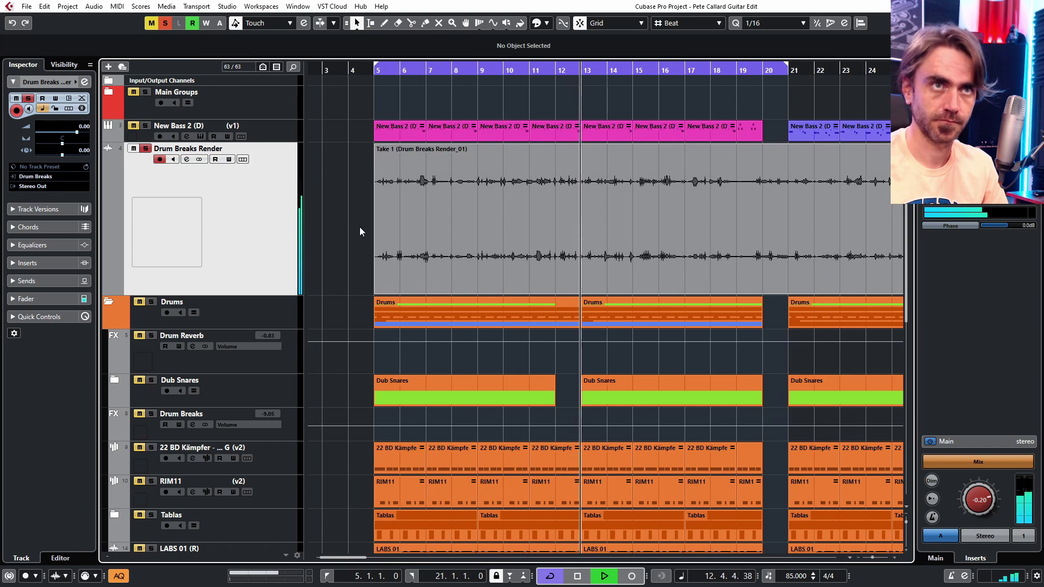
key(space)
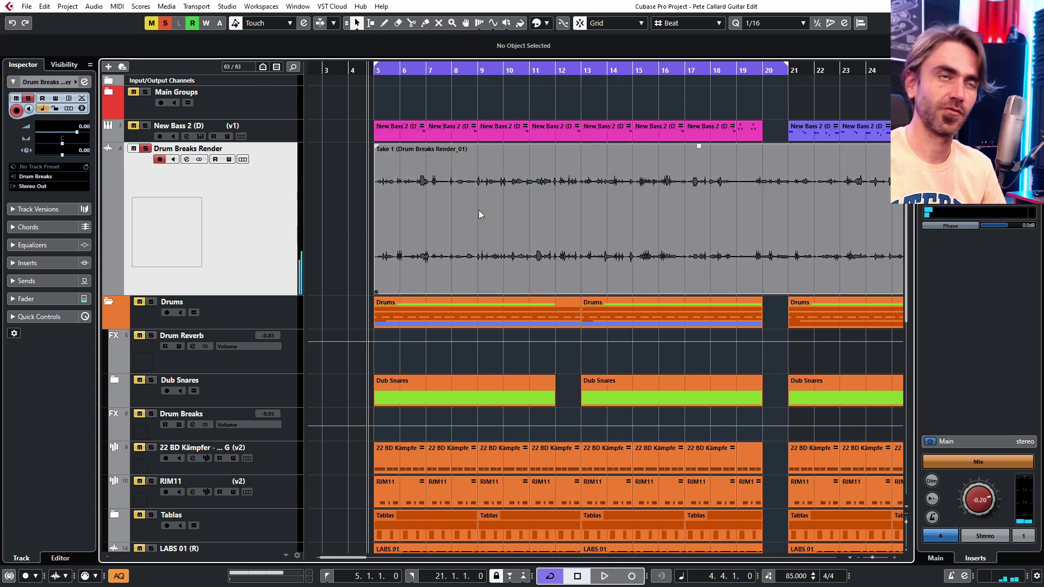
Take the Drum Breaks Render track out of solo and clear the event selection
click(442, 239)
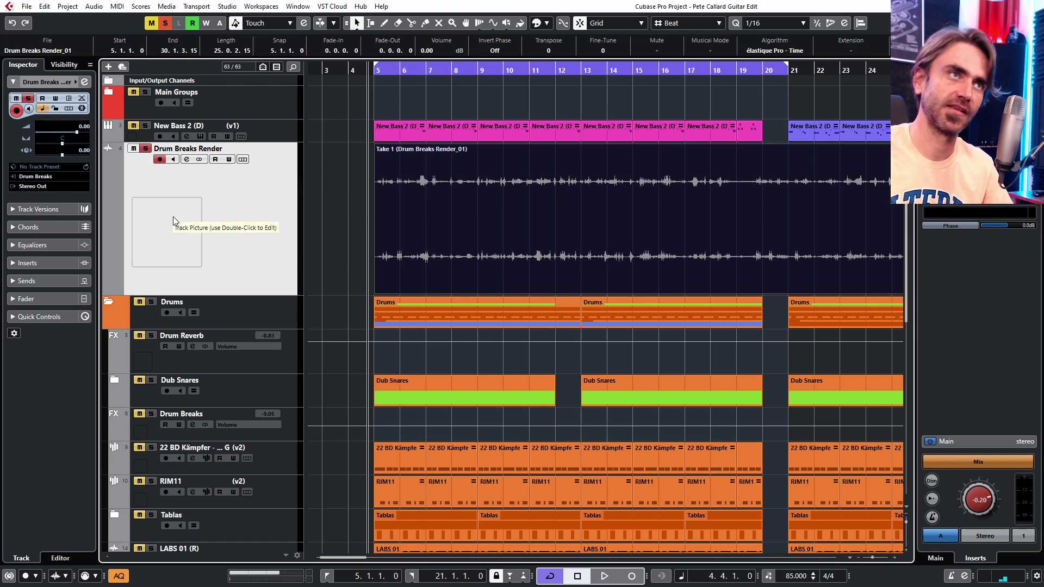
click(143, 148)
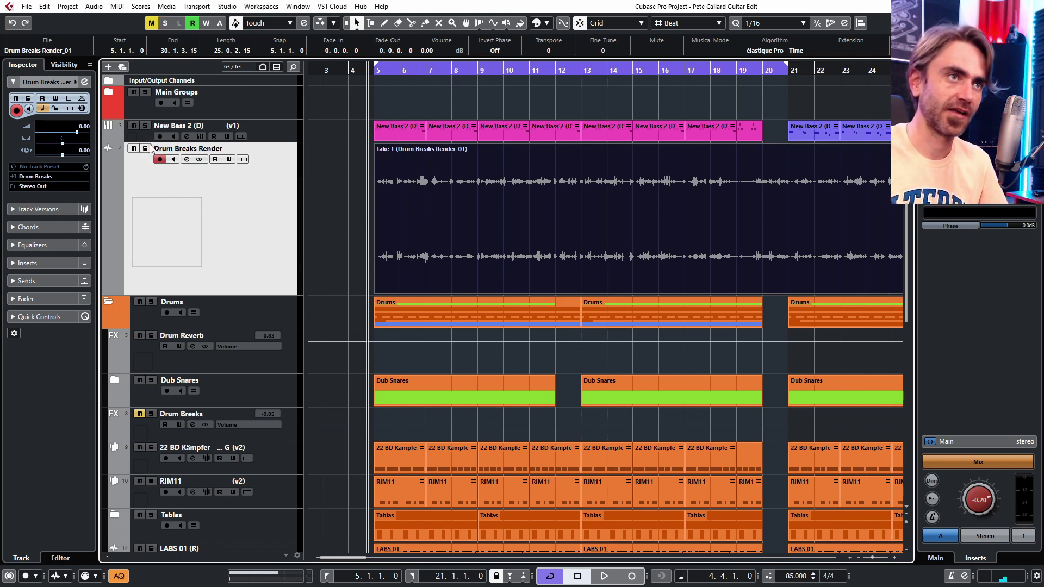
click(350, 225)
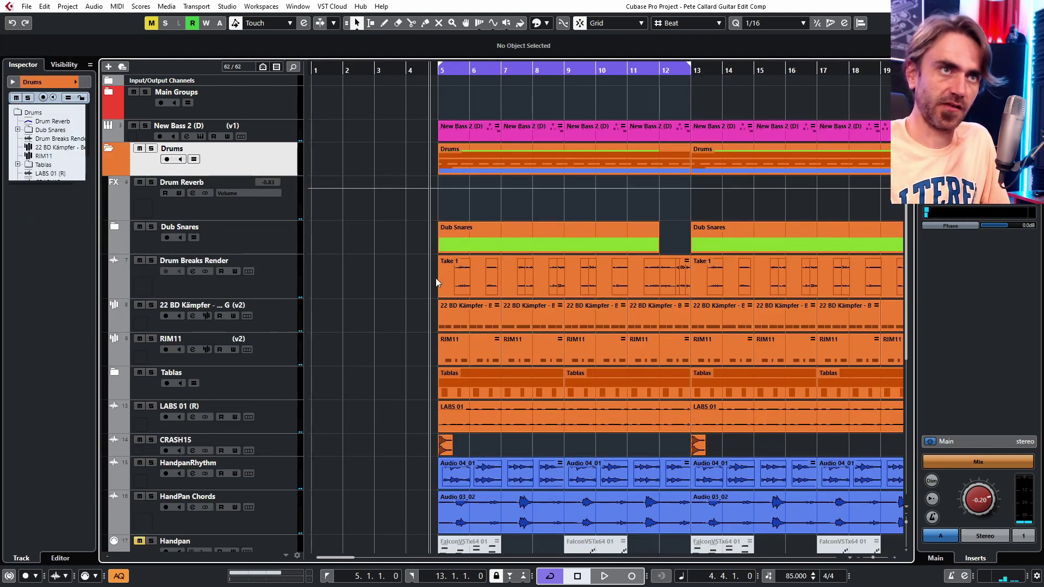
Try moving the first Take 1 part on Drum Breaks Render to start at 5.3.1, and undo the move
drag(462, 276, 478, 272)
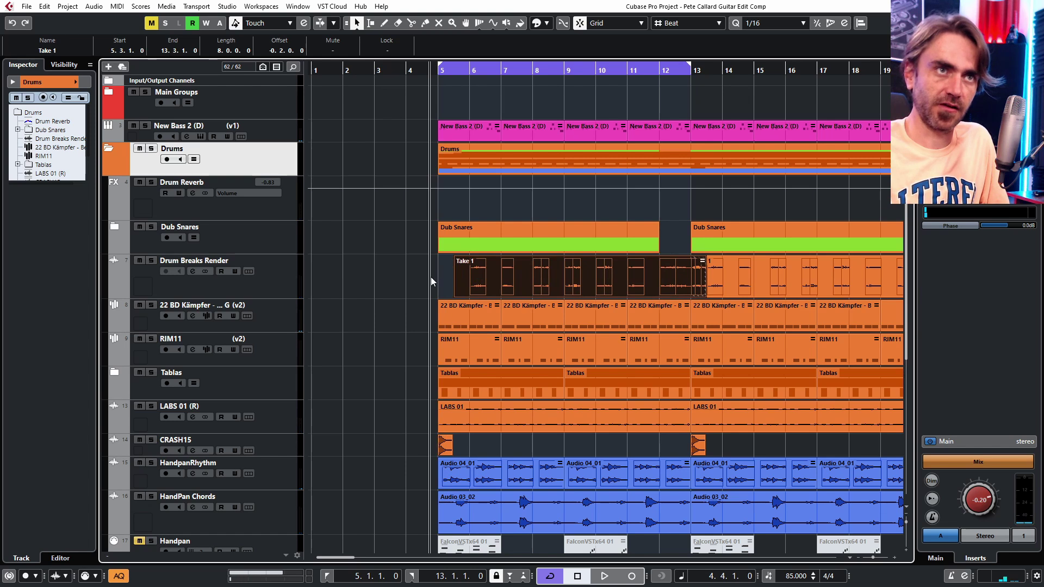
key(ctrl+z)
Play the full arrangement from bar 5 and look through the tracks, collapsing and re-expanding the Drums folder
key(g)
key(g)
click(334, 279)
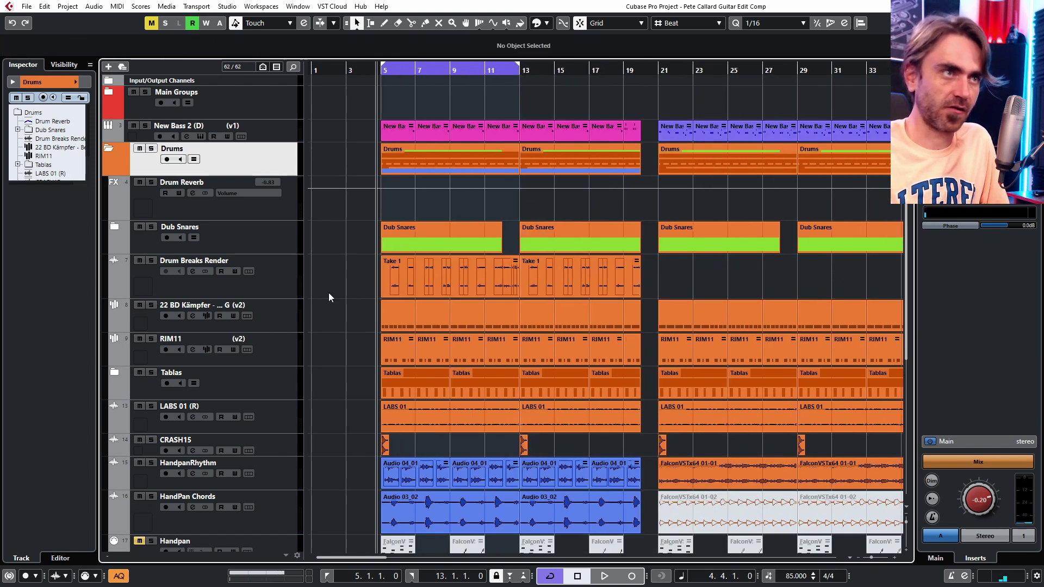
key(space)
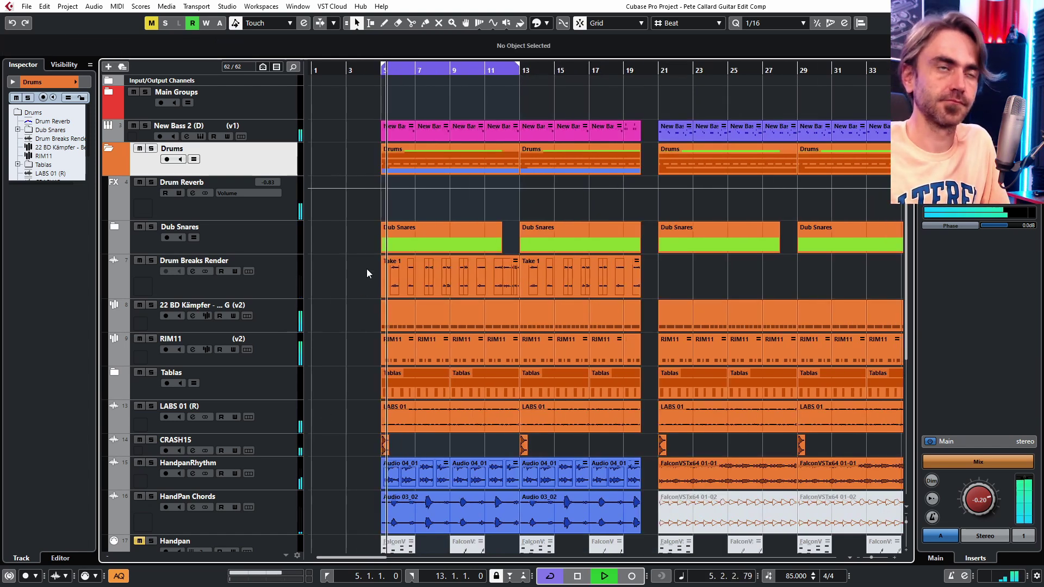
scroll(361, 308, down, 2)
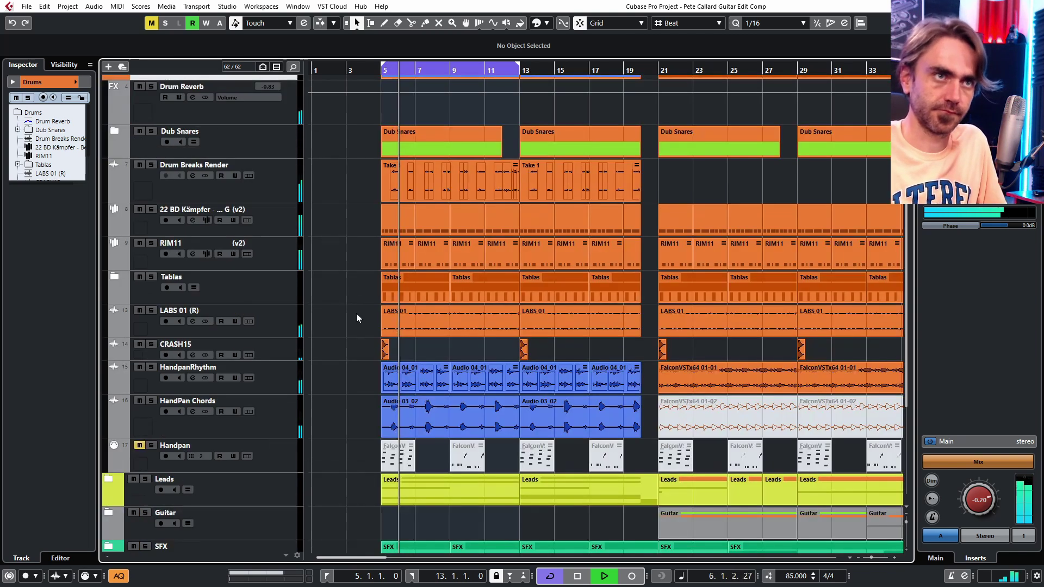
scroll(357, 313, up, 2)
click(108, 147)
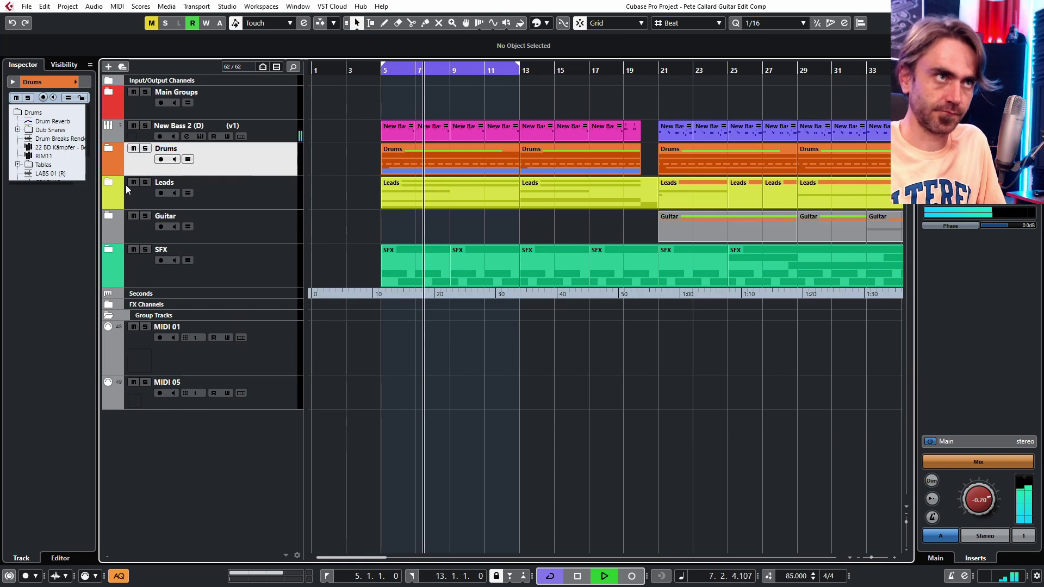
click(109, 148)
Inspect the audio slices of the first Take 1 part on Drum Breaks Render in the editor, and close it
scroll(435, 294, up, 2)
click(453, 276)
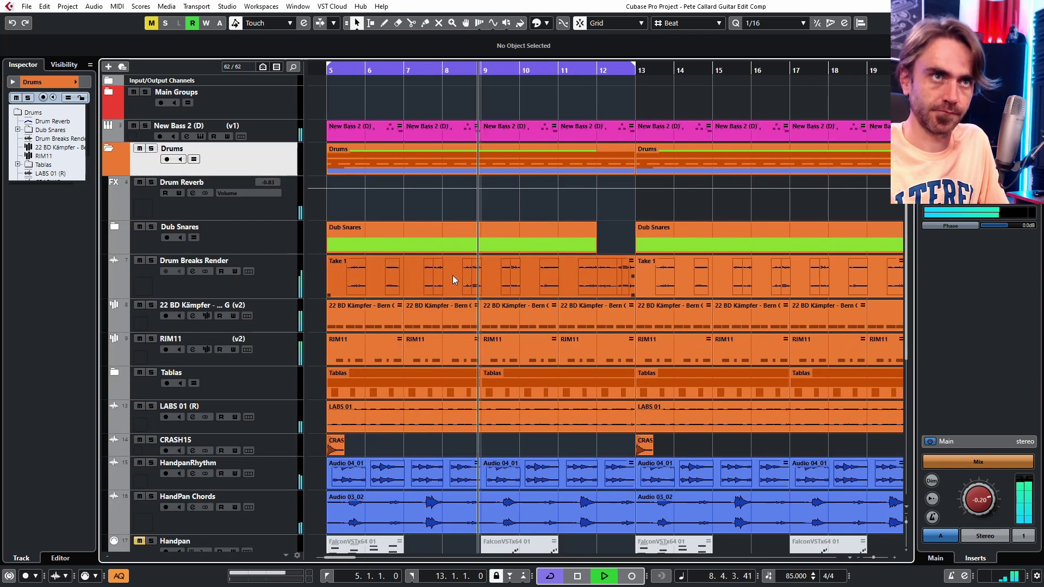
double_click(452, 275)
scroll(473, 305, down, 5)
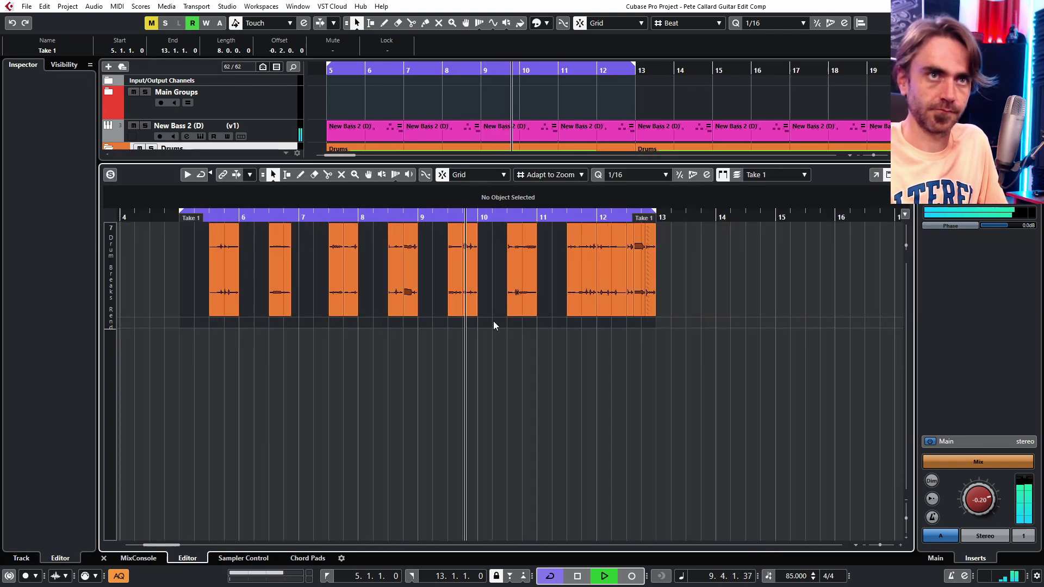
click(103, 558)
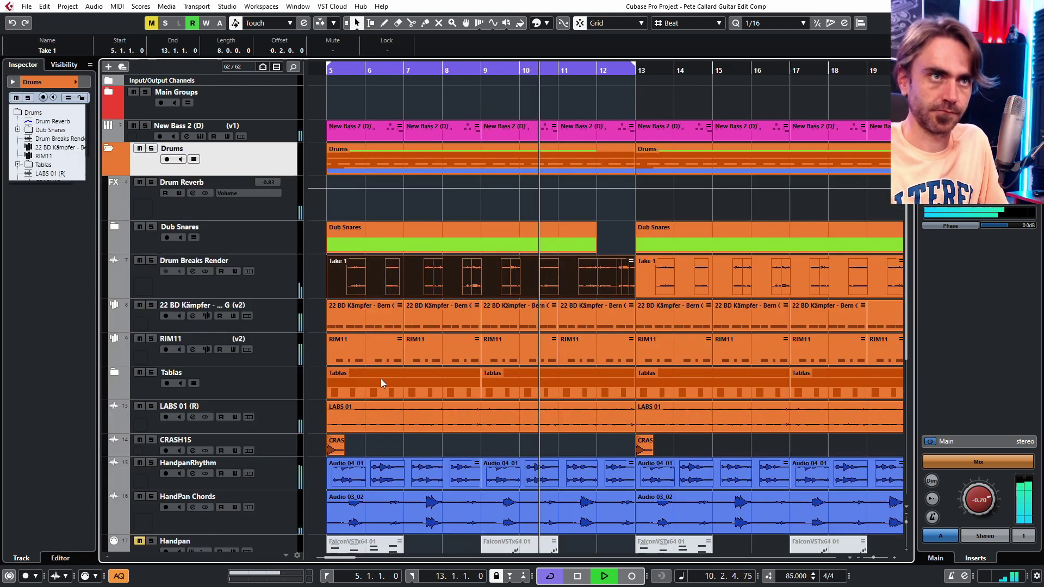
Collapse the Drums folder, expand the Leads and Falcon folders to review their parts during playback, and stop playback
click(111, 147)
key(g)
key(g)
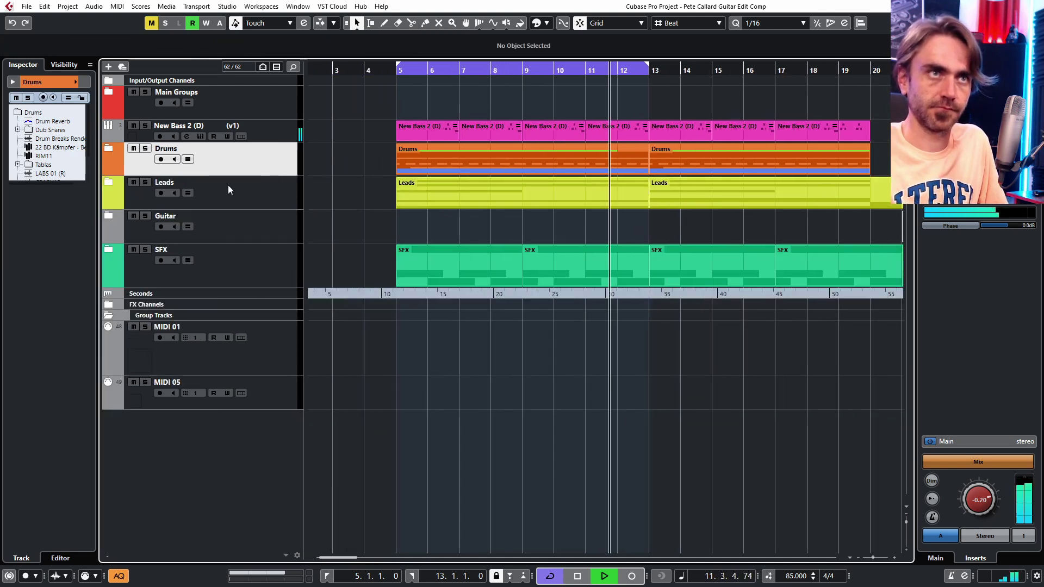
click(109, 182)
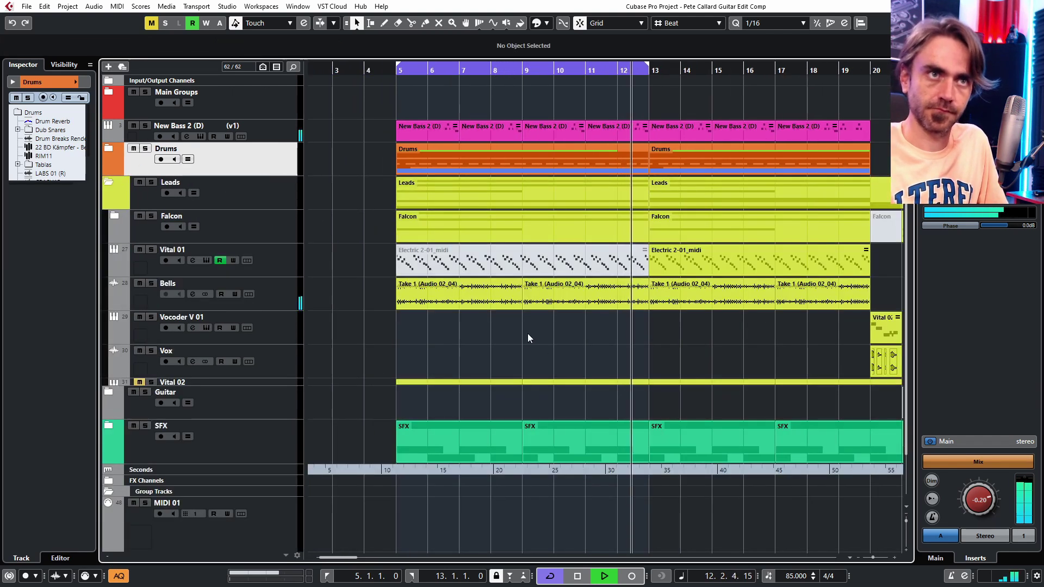
key(g)
key(g)
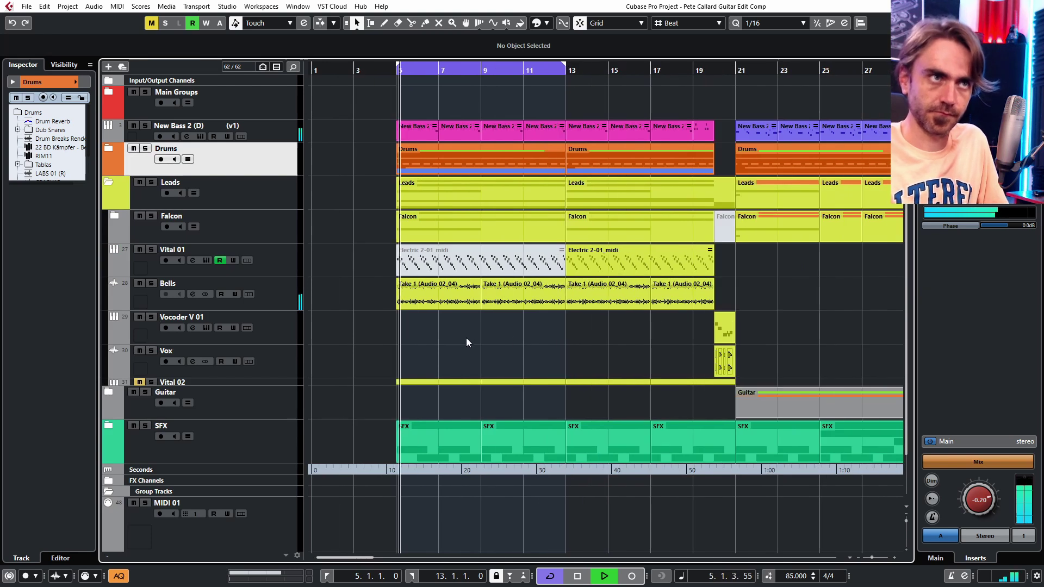
click(113, 216)
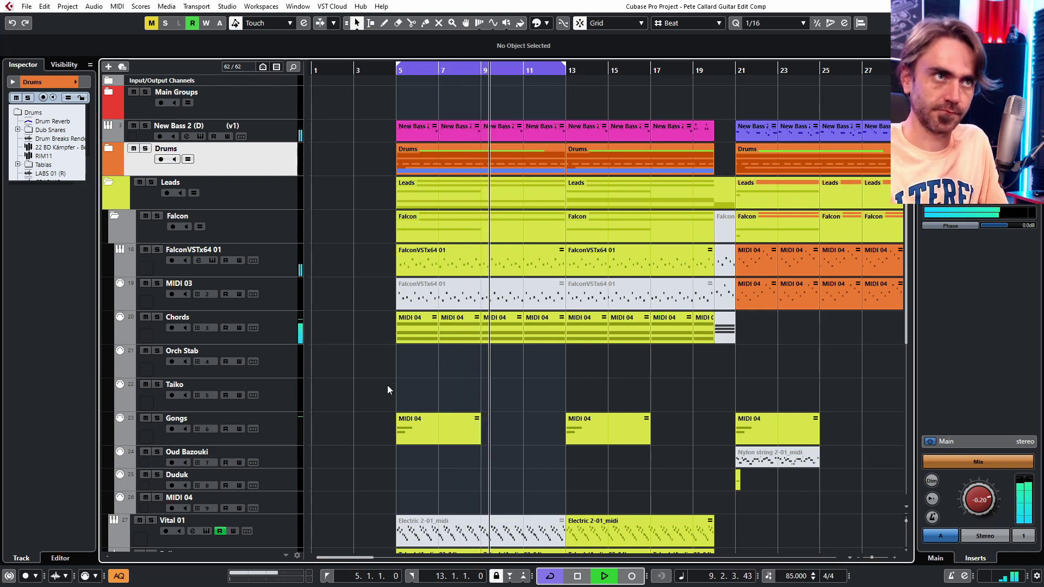
key(space)
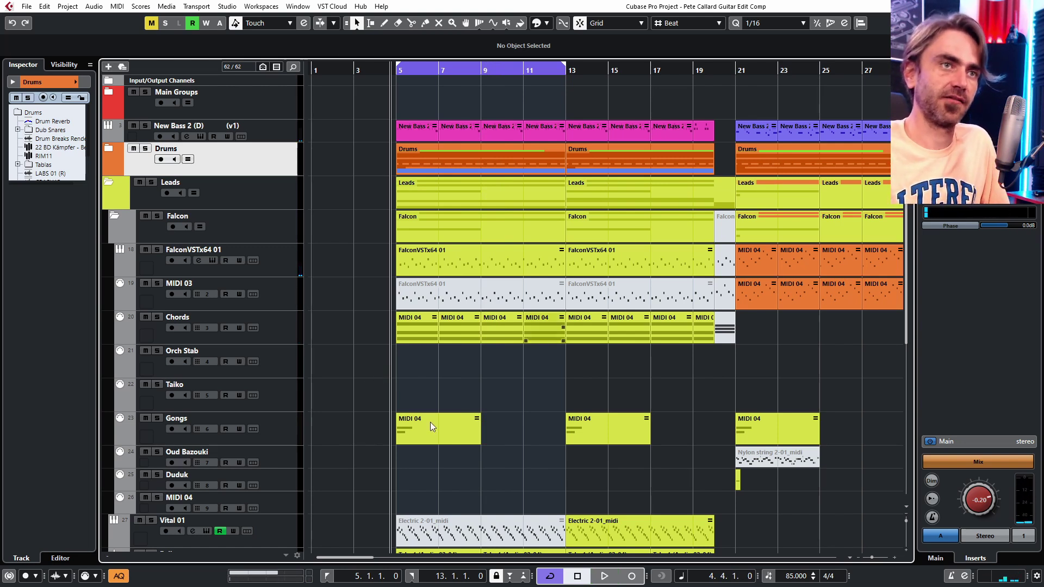
Open the Falcon instrument window of the FalconVSTx64 01 track in the Falcon folder
key(g)
key(g)
key(h)
key(h)
key(h)
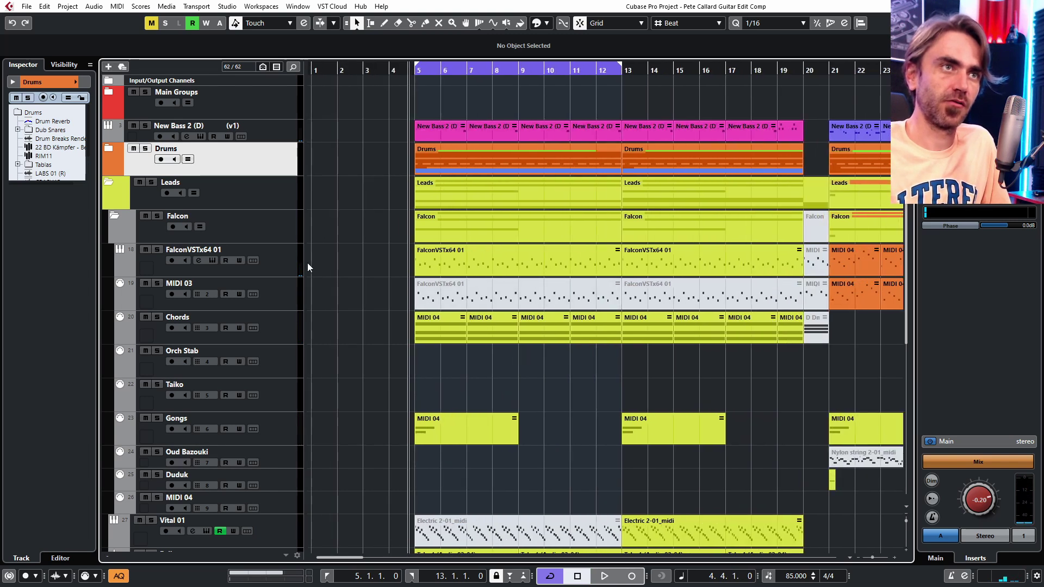
click(275, 263)
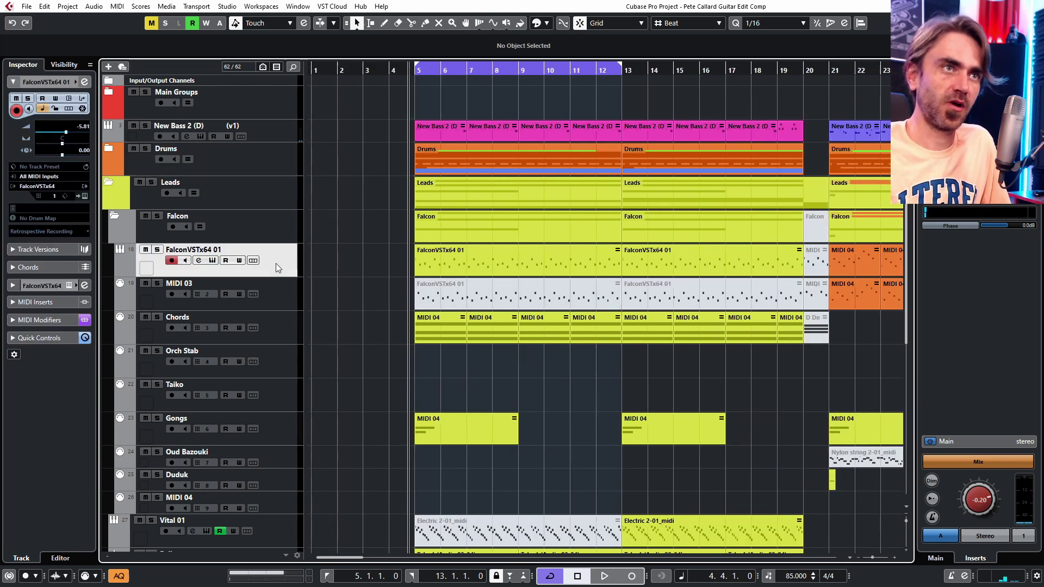
click(84, 197)
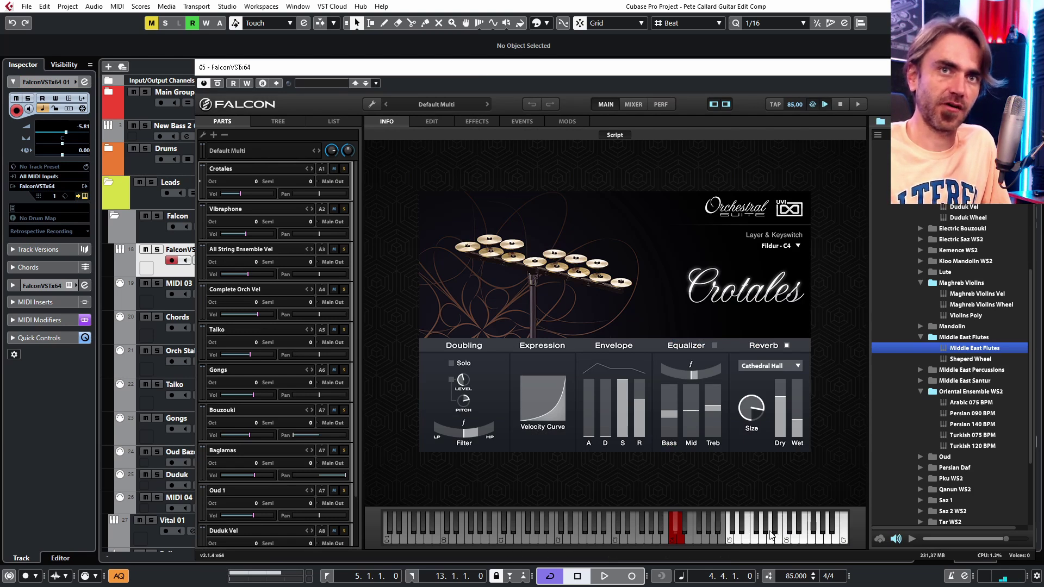
Show the list of installed soundbanks in Falcon's browser, look through the loaded parts, and close the instrument window
click(878, 136)
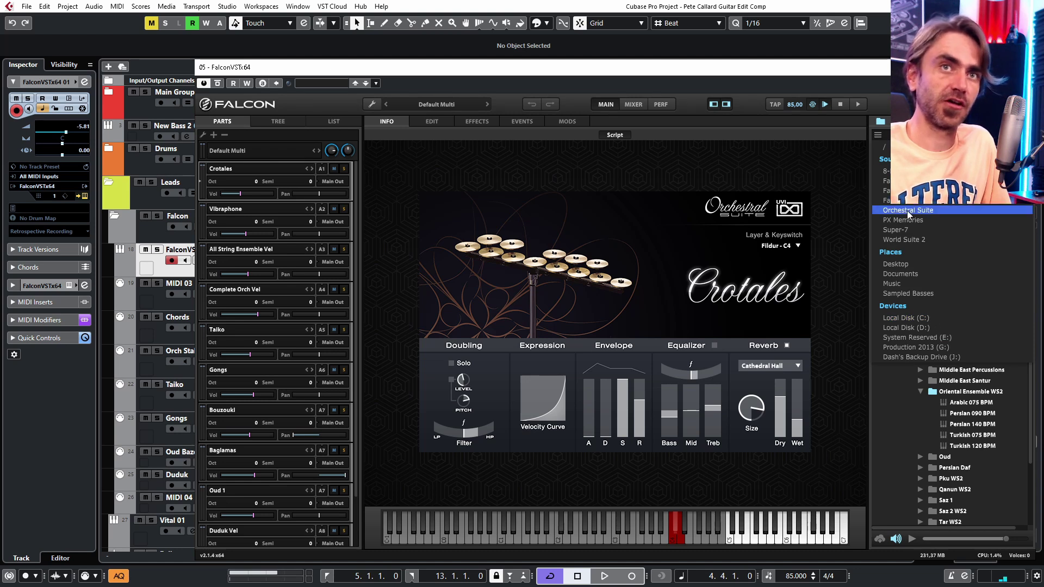
click(885, 148)
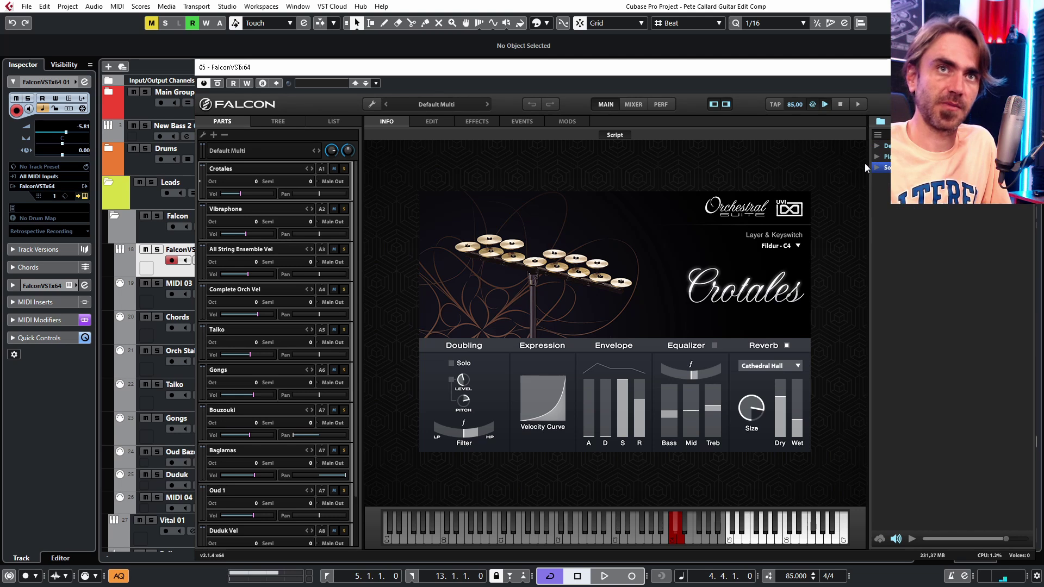
click(881, 168)
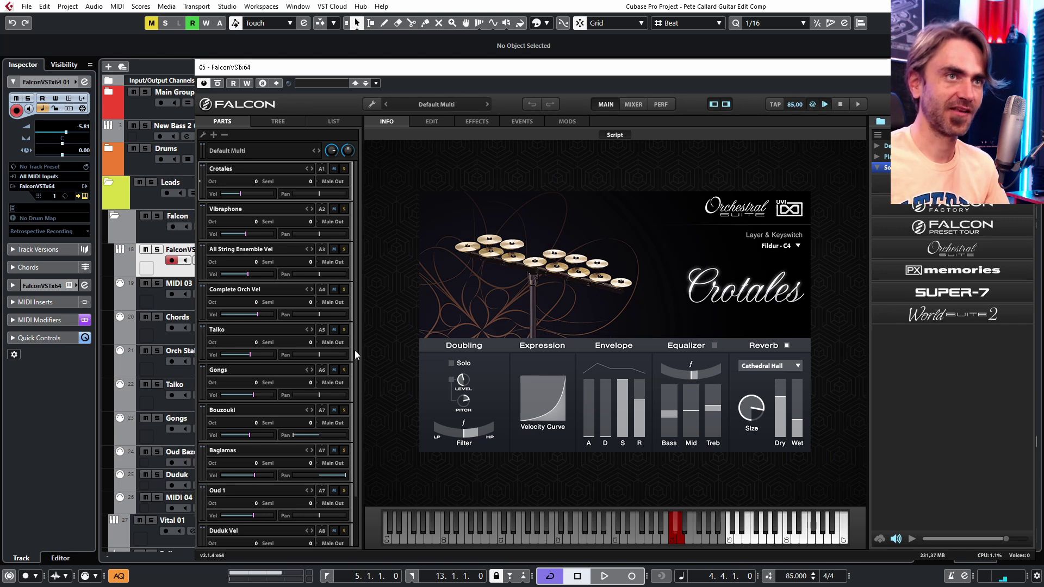
scroll(354, 352, down, 2)
scroll(363, 380, up, 2)
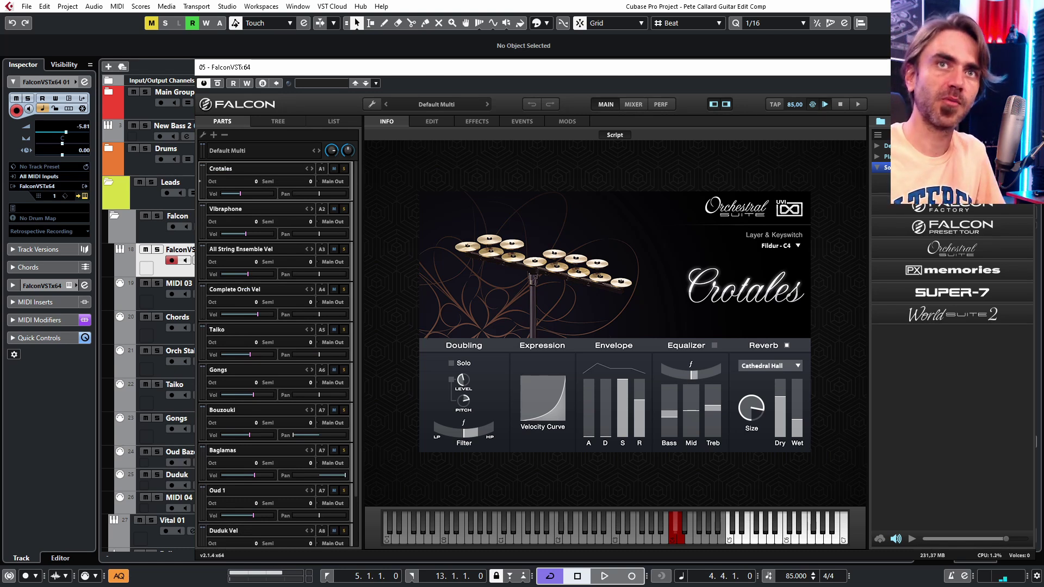
key(ctrl+w)
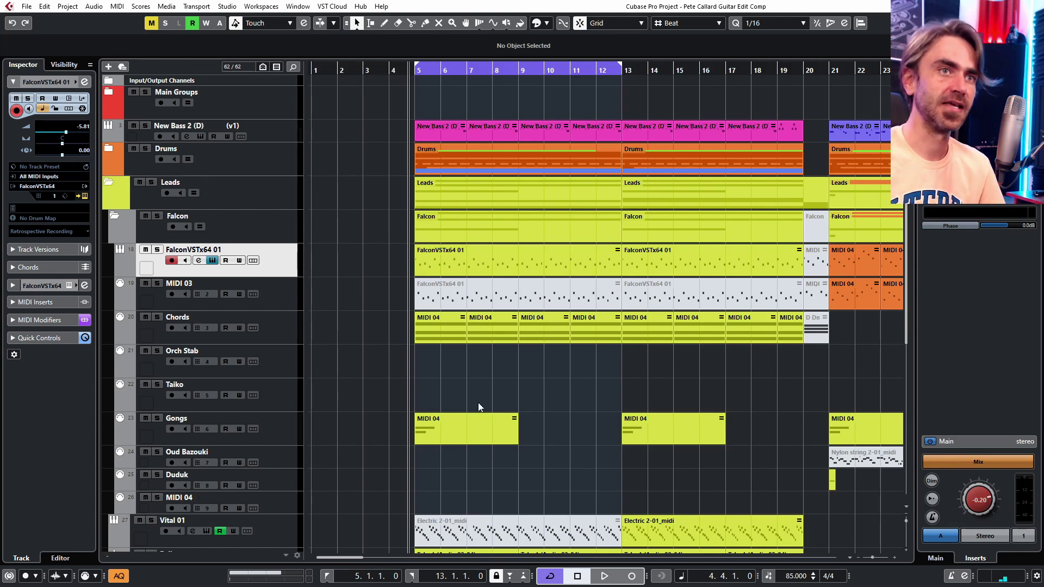
Inspect the C3 and G#2 notes of the first MIDI 04 part on the Gongs track in the editor, and close it
click(472, 432)
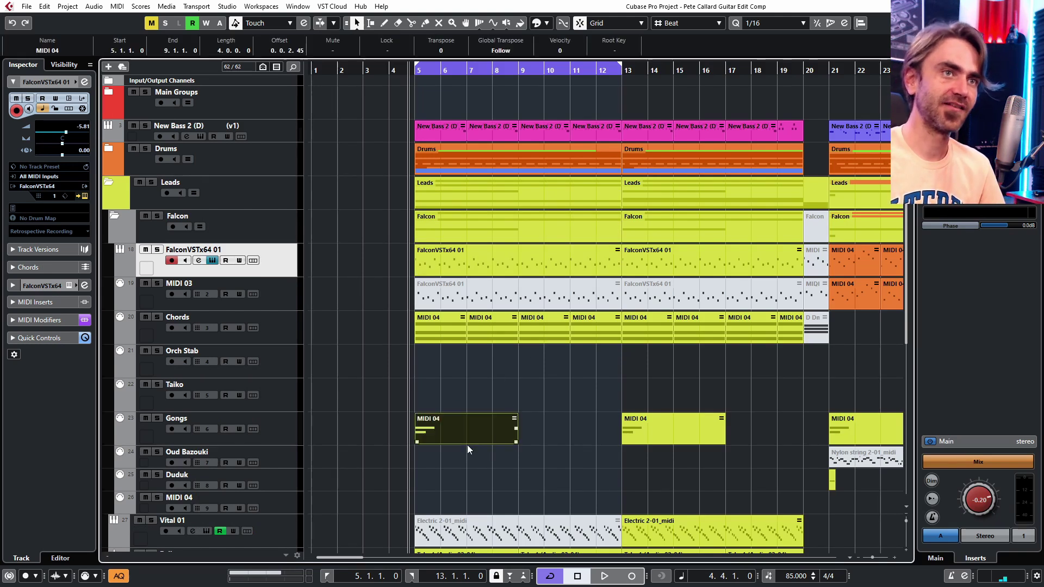
click(280, 431)
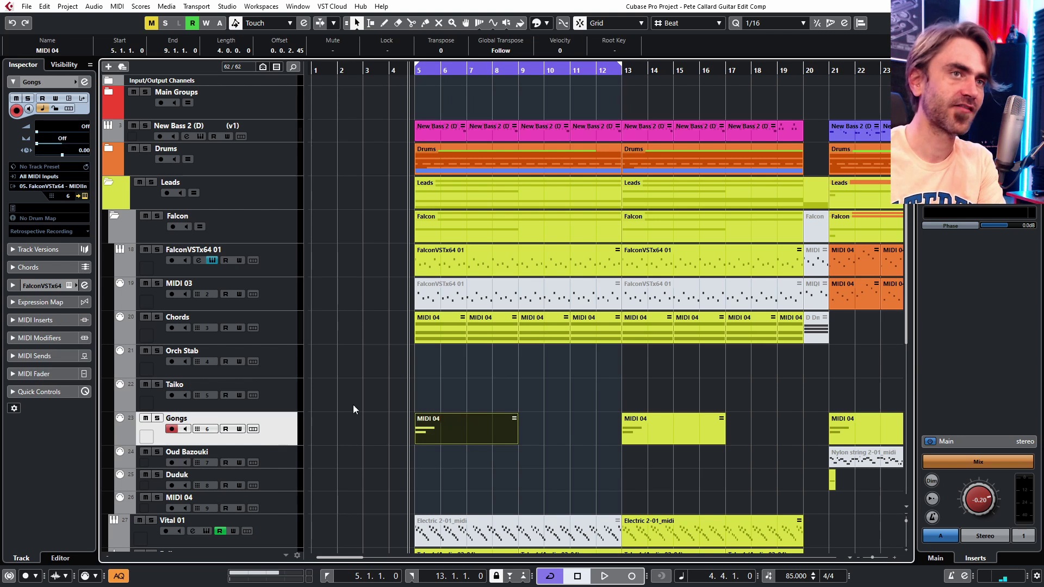
double_click(460, 420)
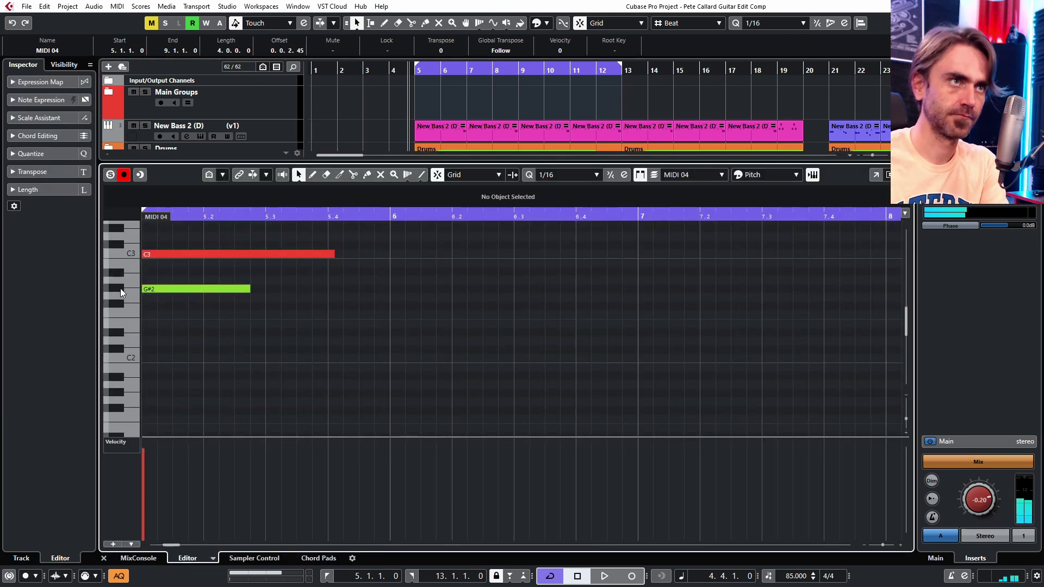
drag(491, 240, 226, 373)
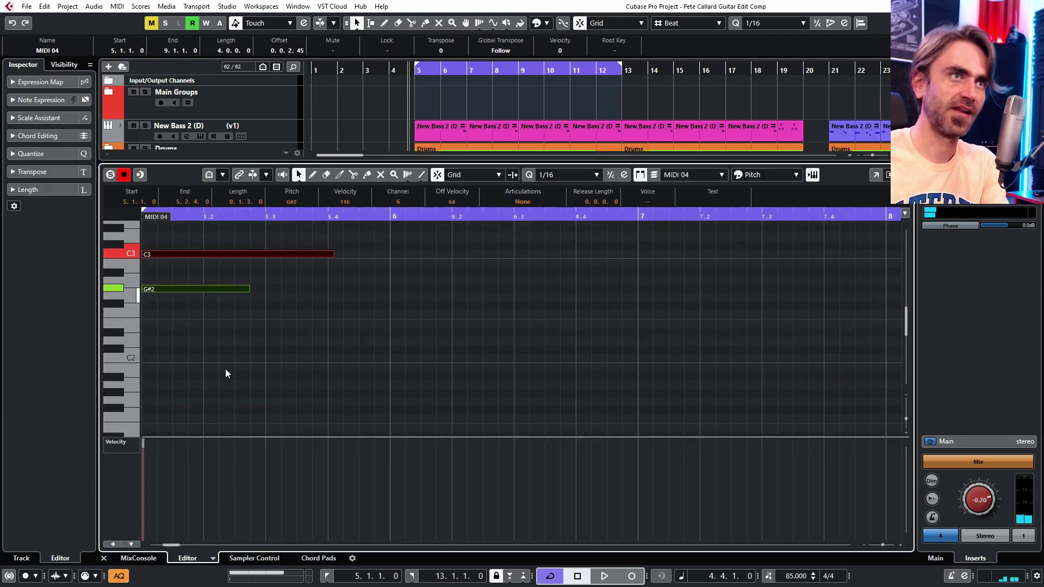
click(104, 557)
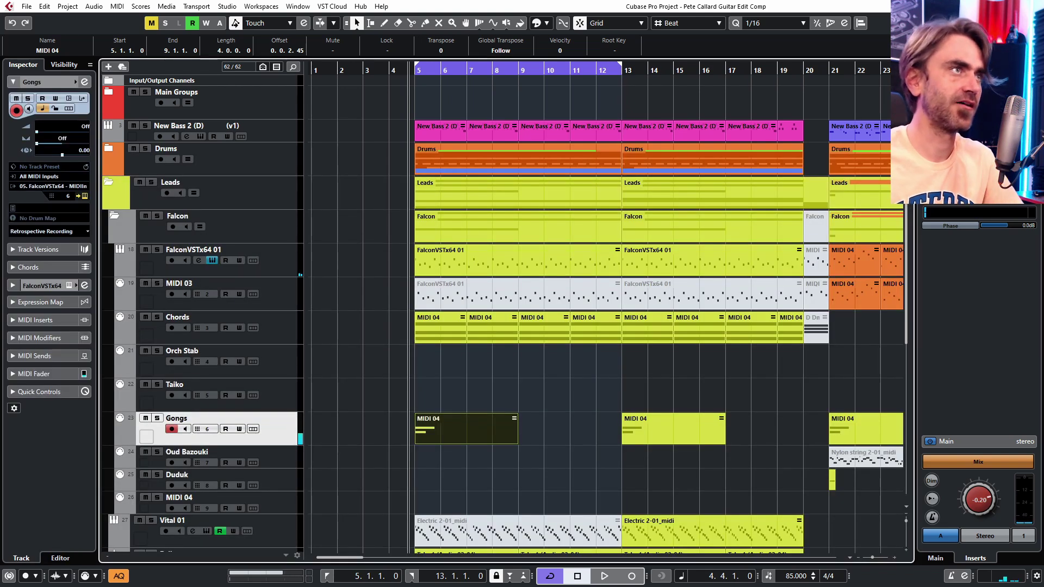
Open the Falcon instrument from the Gongs track to view its multi of parts, and close it
click(84, 285)
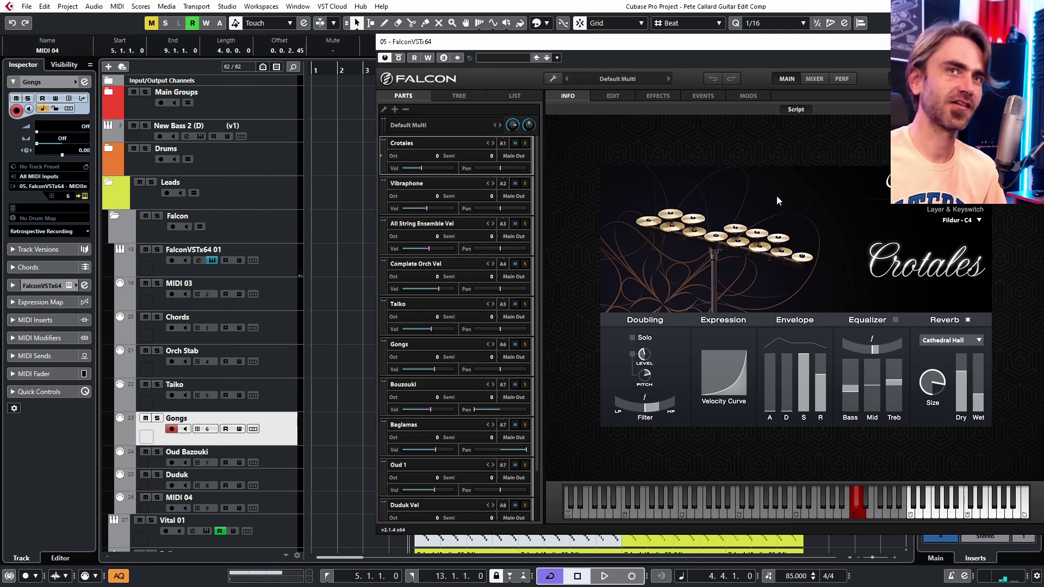
double_click(865, 44)
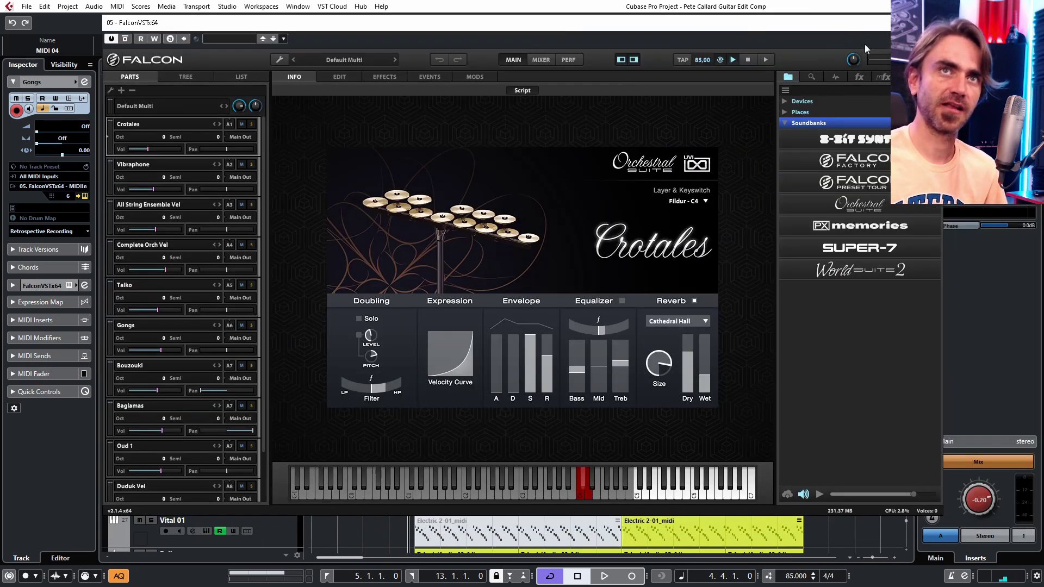
double_click(865, 44)
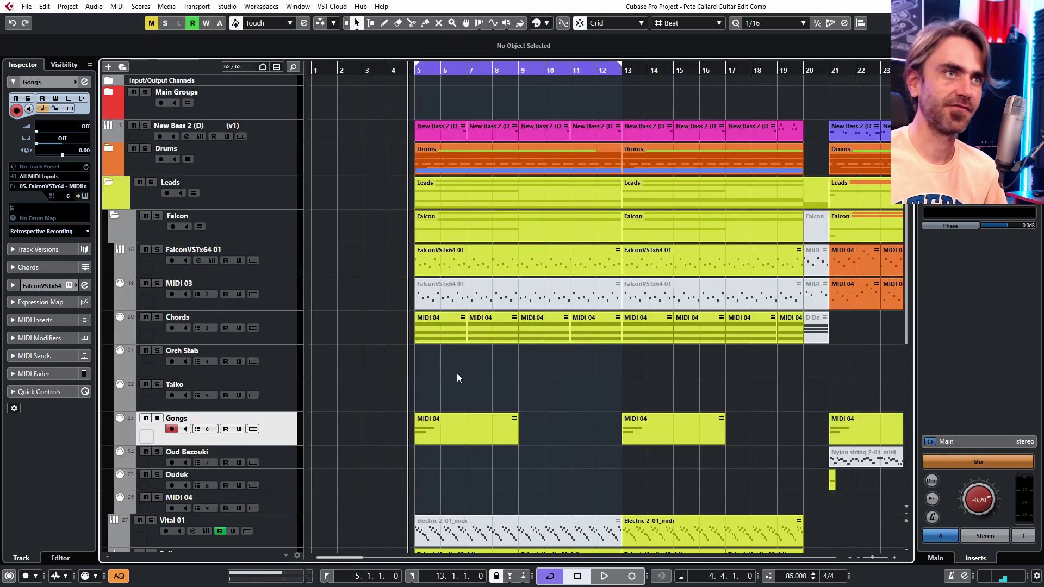
Select the Chords parts between bars 5 and 13, view the All String Ensemble Vel part in Falcon, and close the instrument
drag(441, 372, 582, 332)
drag(591, 384, 389, 320)
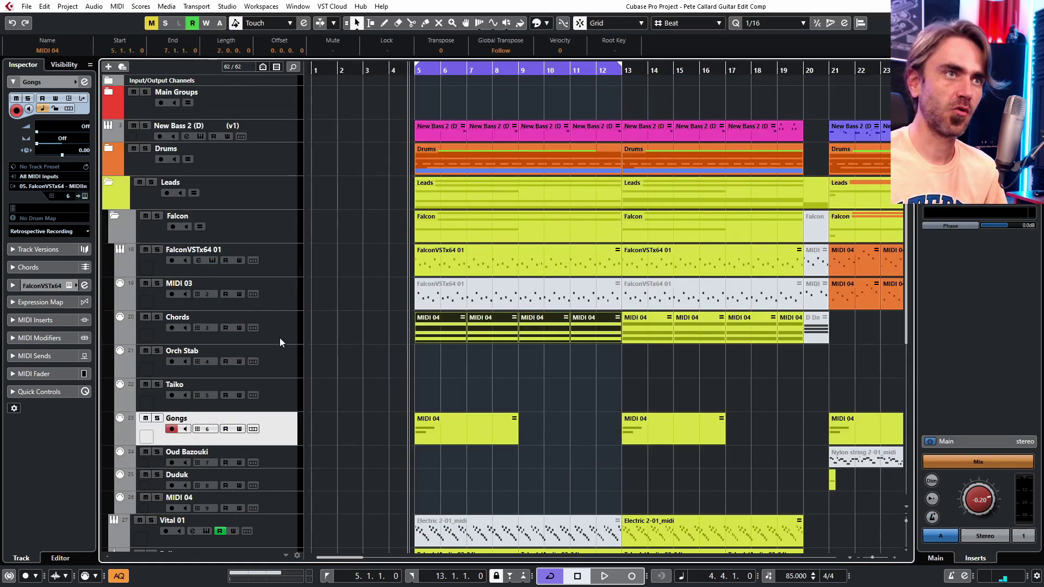
click(84, 196)
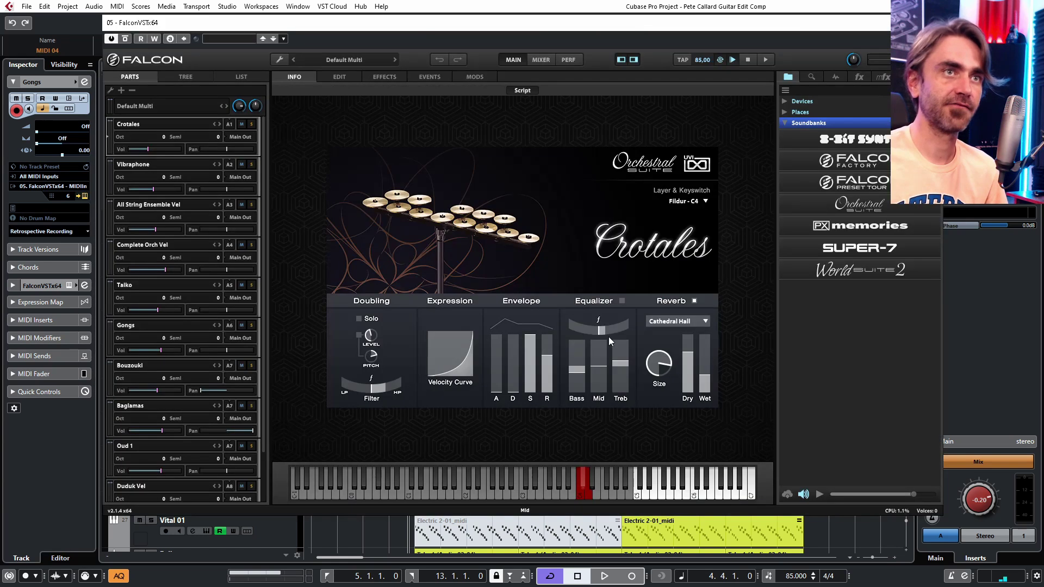
click(136, 207)
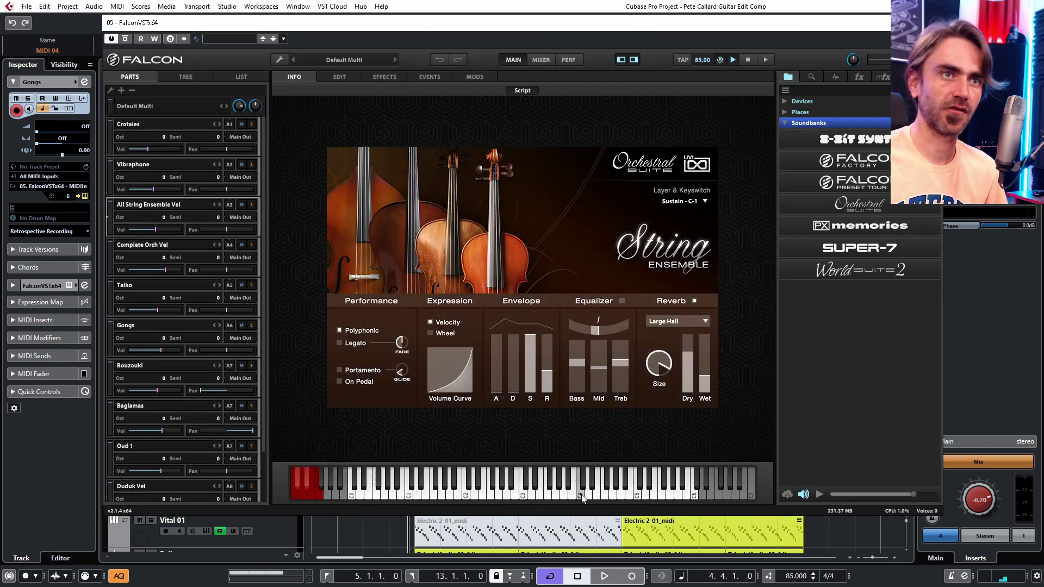
click(934, 22)
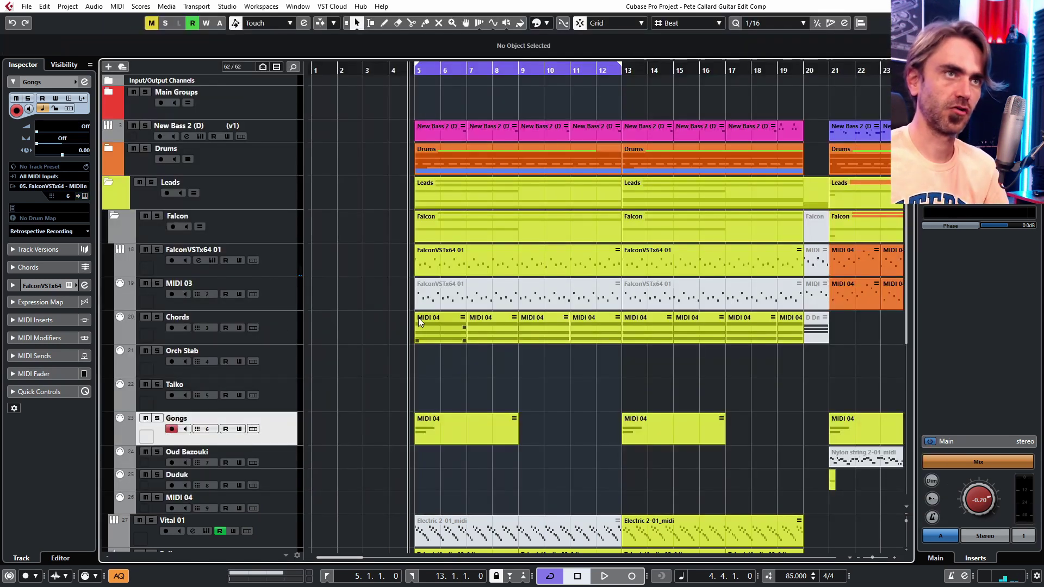
Review the channel settings and output routing choices of the FalconVSTx64 01 track without changing them, and close the settings
scroll(396, 329, down, 3)
scroll(393, 330, up, 3)
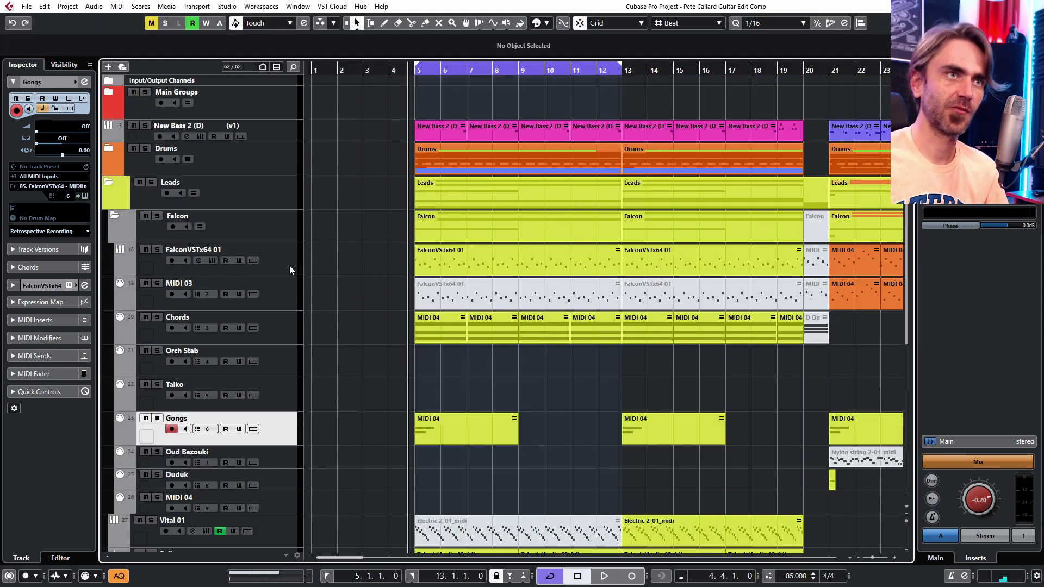
click(284, 262)
click(84, 81)
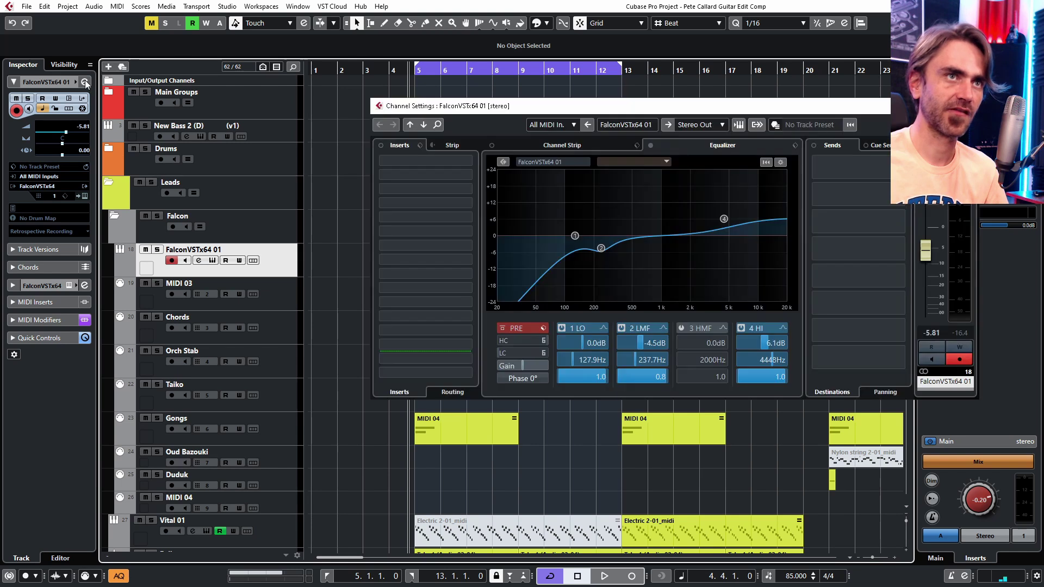
click(704, 126)
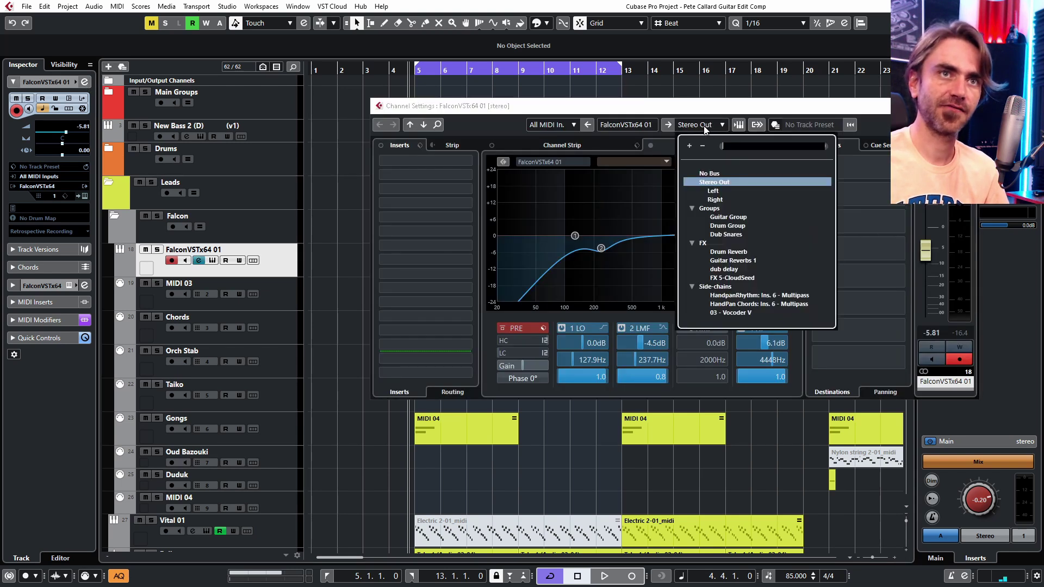
key(Escape)
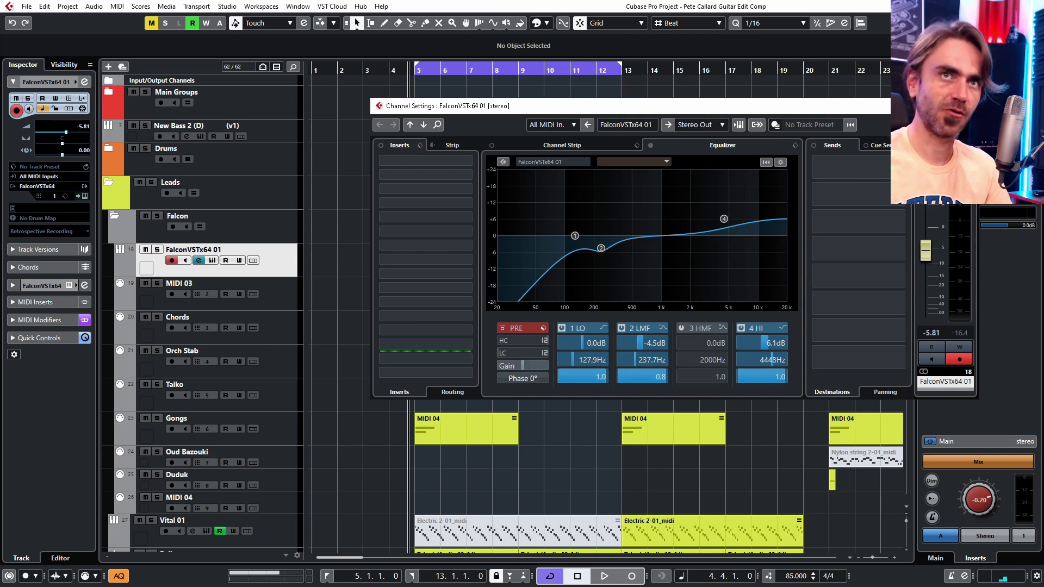
key(e)
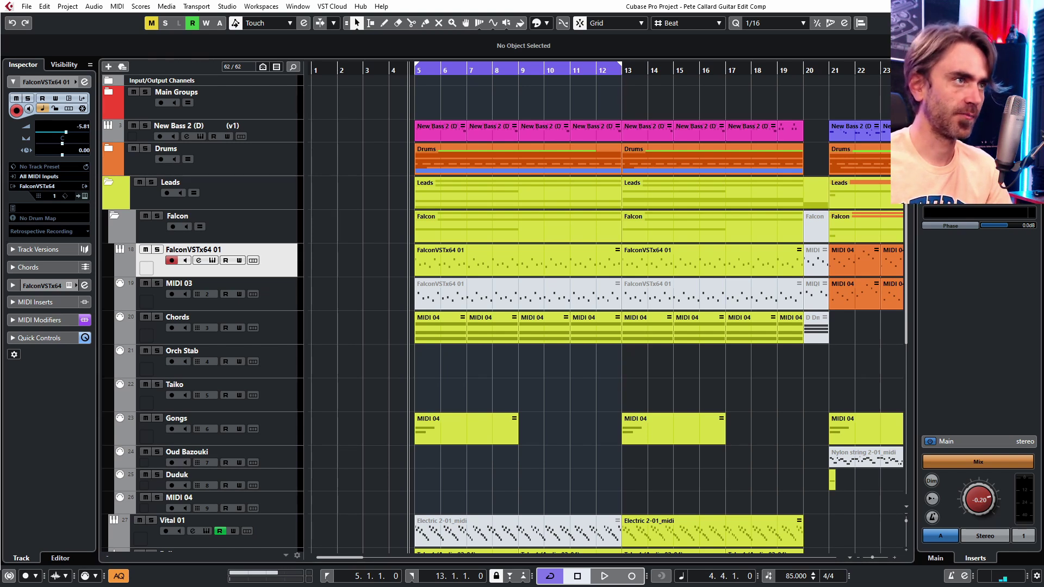
Add a stereo group track named Record Group, routed to Stereo Out and created inside the folder
key(ctrl+g)
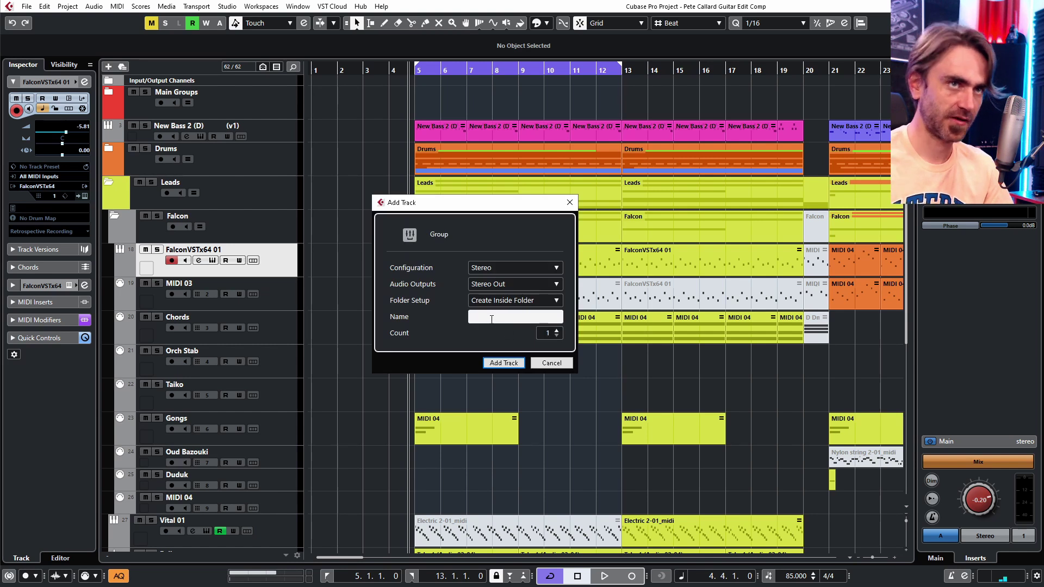
text(Record G)
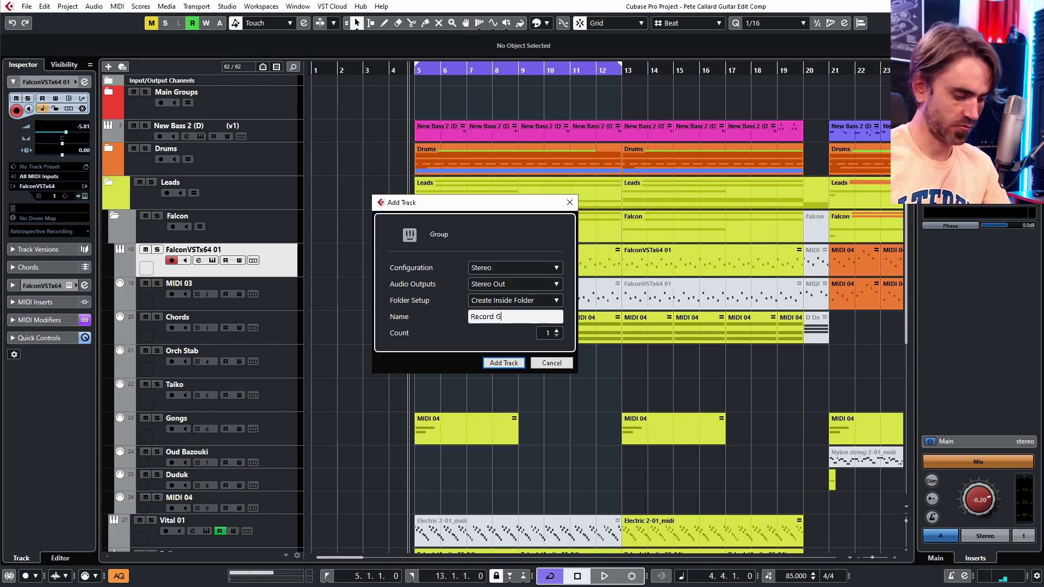
text(roup)
key(Return)
scroll(299, 237, up, 5)
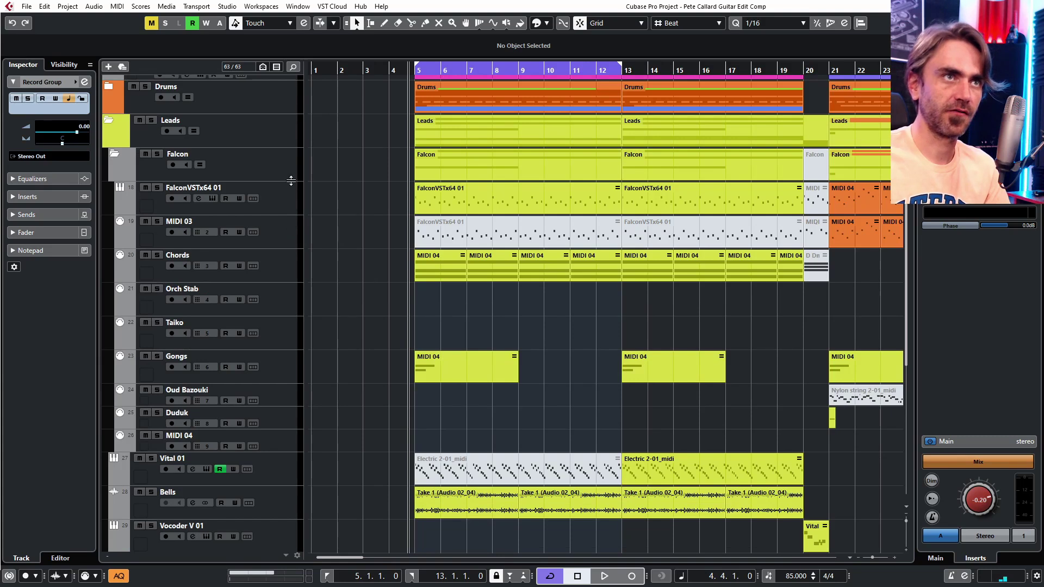
Add a stereo audio track named Crotales with Record Group as its input and Stereo Out as output, and solo FalconVSTx64 01
right_click(274, 477)
mouse_move(288, 248)
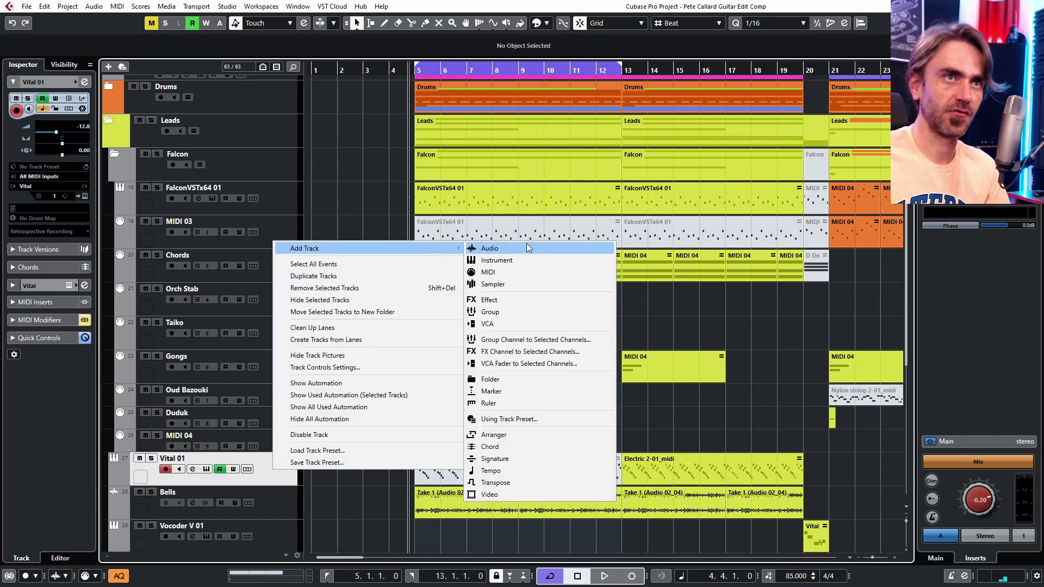
click(526, 246)
click(495, 329)
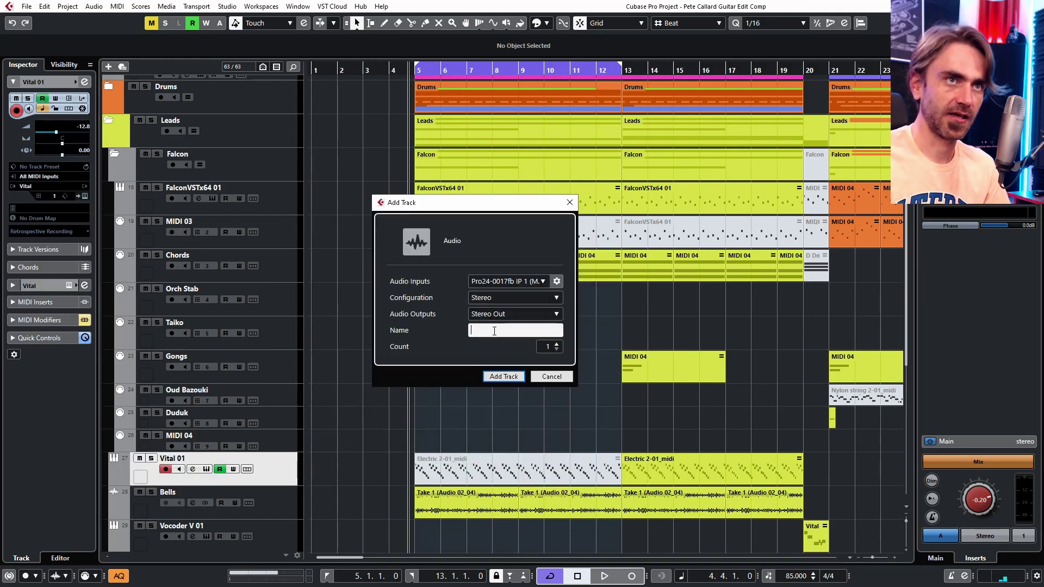
click(509, 281)
scroll(551, 538, down, 3)
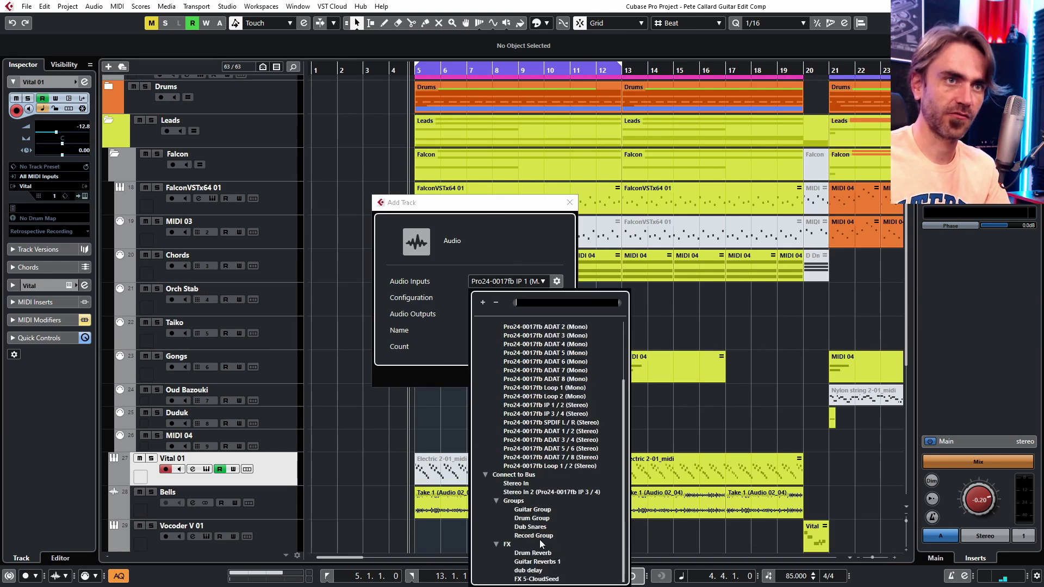
click(538, 536)
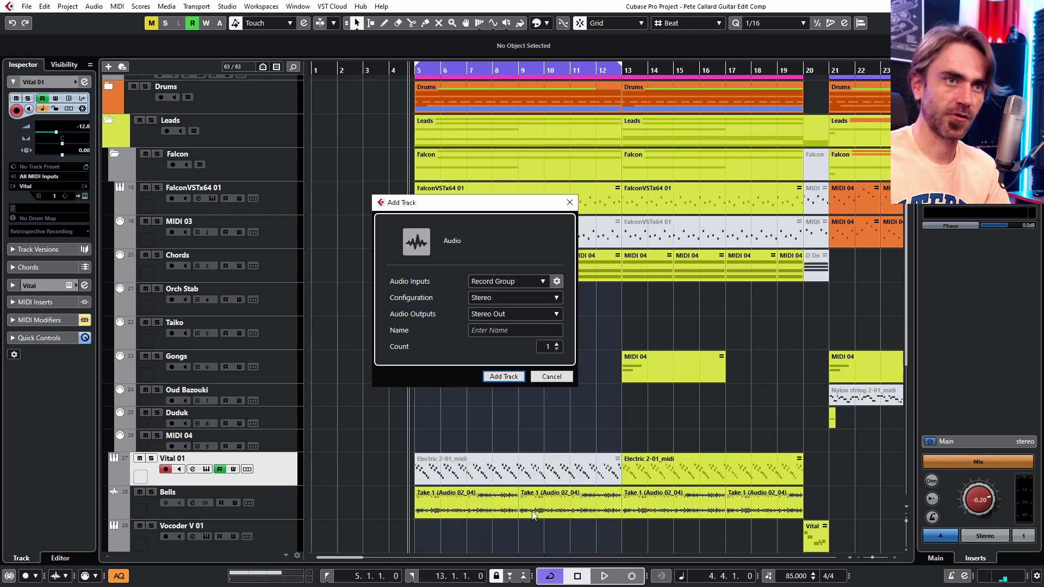
click(493, 331)
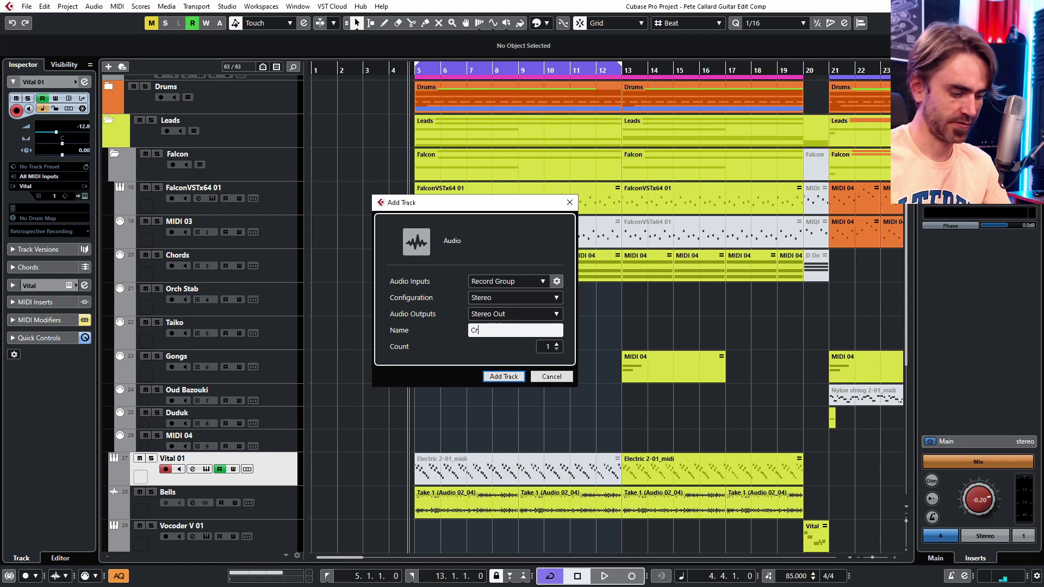
key(Return)
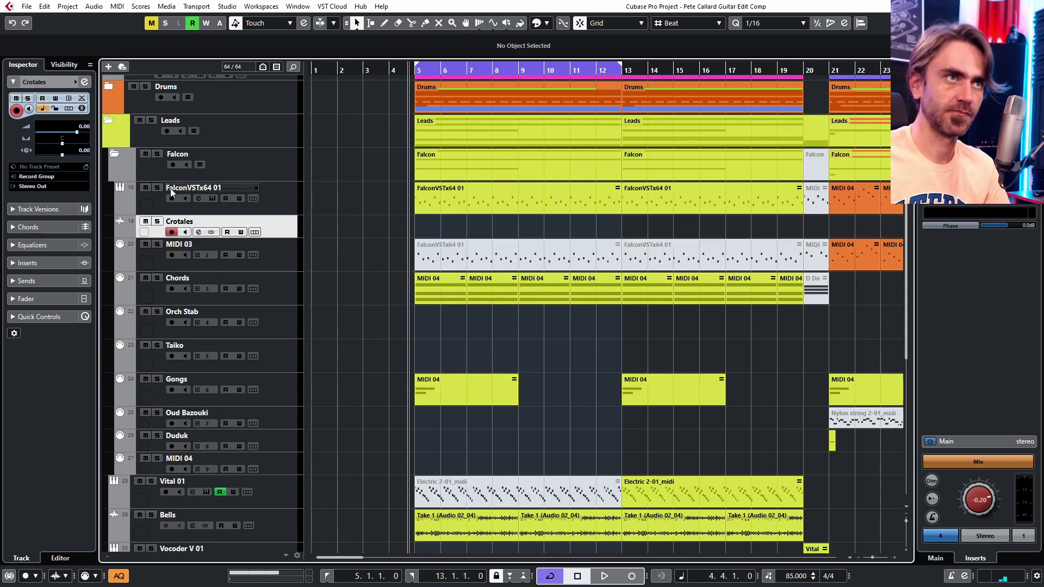
click(156, 188)
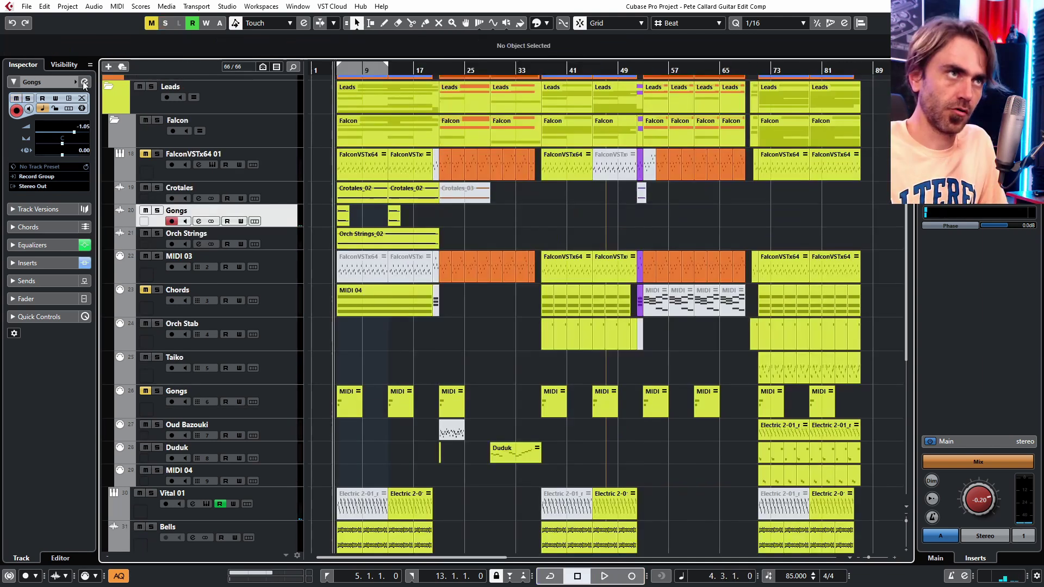
Open the channel settings of the Gongs audio track, inspect its Rev INTENSITY insert, and close the plug-in window
click(199, 222)
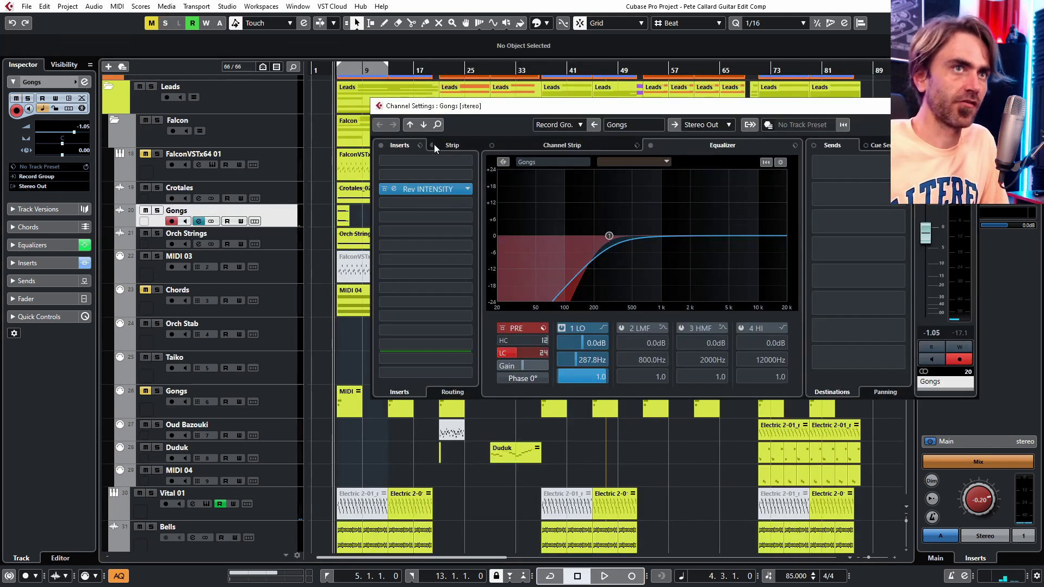
click(393, 189)
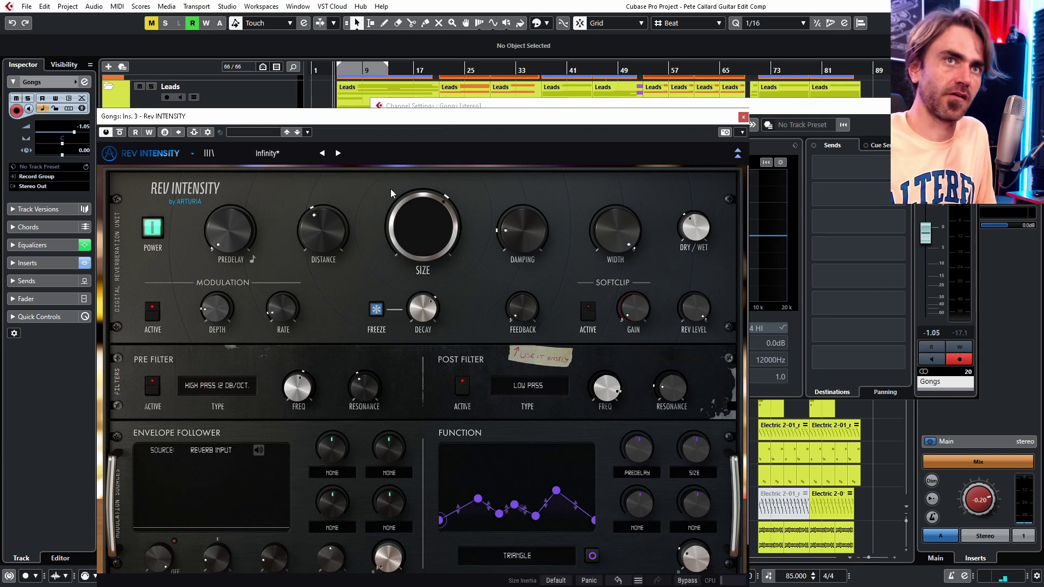
click(743, 116)
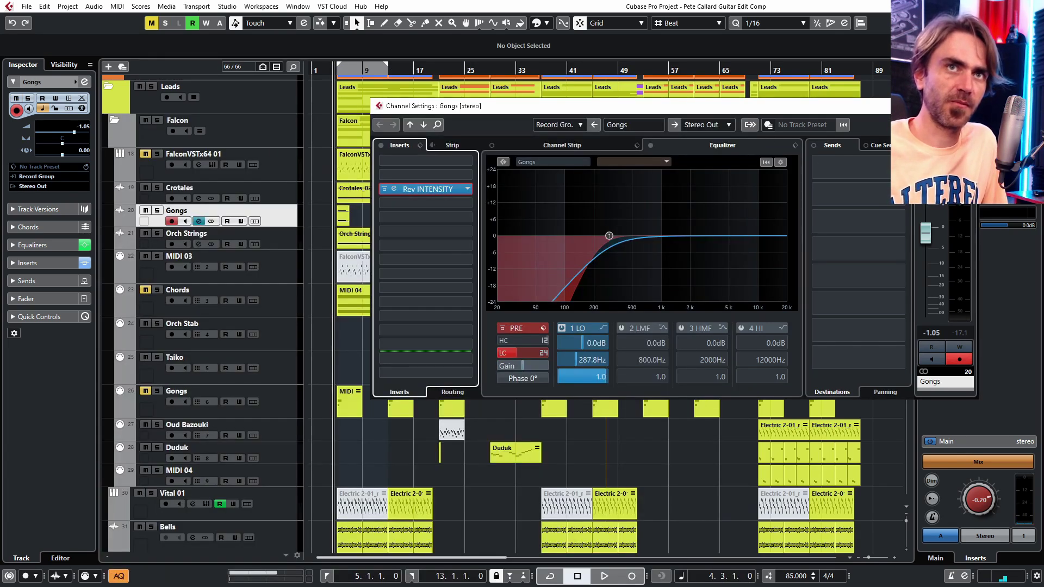
Close the Gongs channel settings and copy the Oud Bazouki Electric 2-01_midi clip and four Taiko MIDI 06 clips to bar 5
key(Escape)
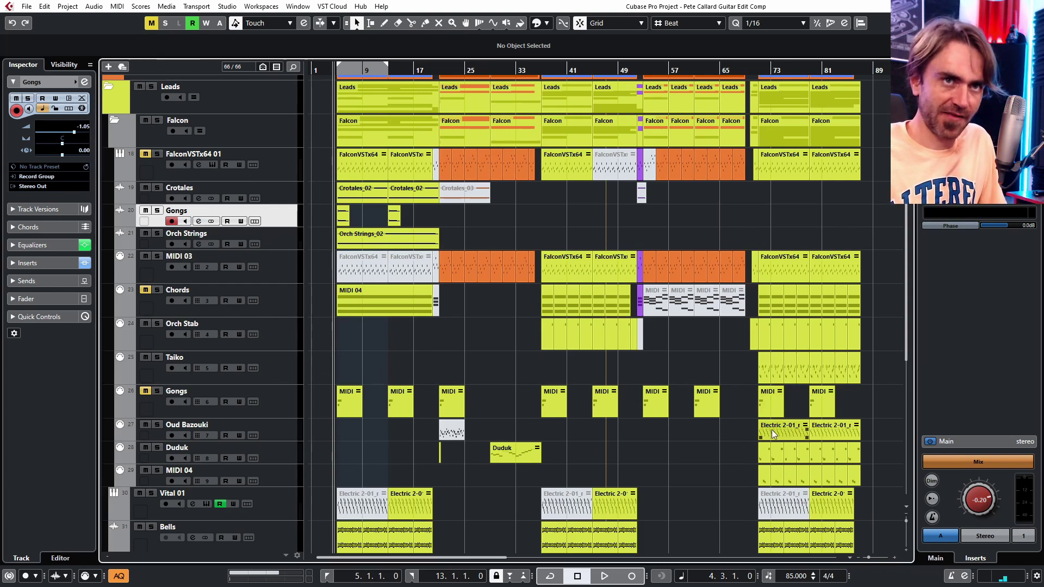
drag(738, 431, 345, 430)
drag(742, 366, 399, 430)
key(h)
key(h)
key(h)
click(384, 376)
key(g)
key(g)
key(g)
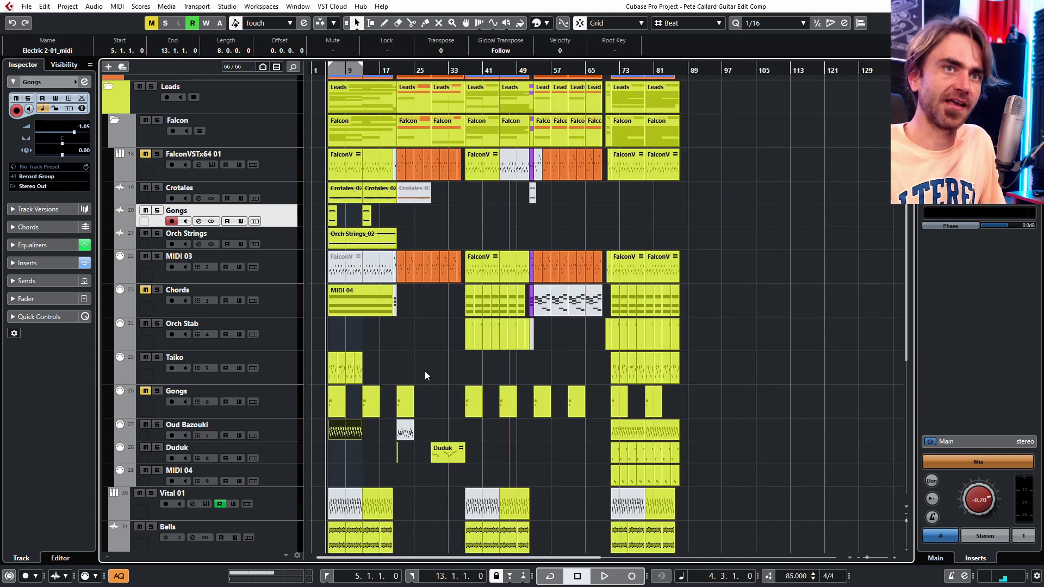
key(h)
key(h)
key(ctrl+z)
key(h)
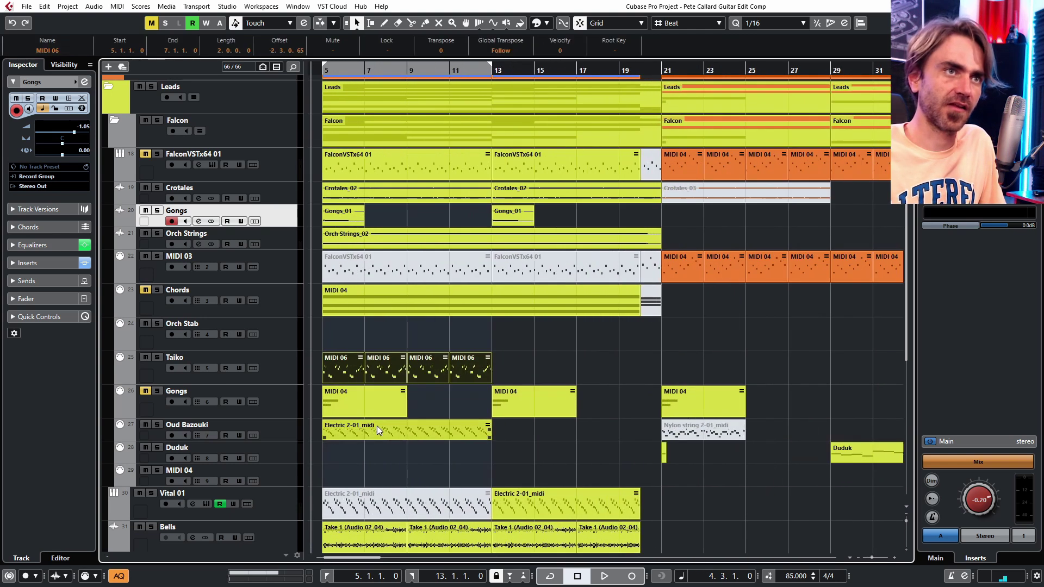
scroll(377, 426, left, 2)
click(459, 433)
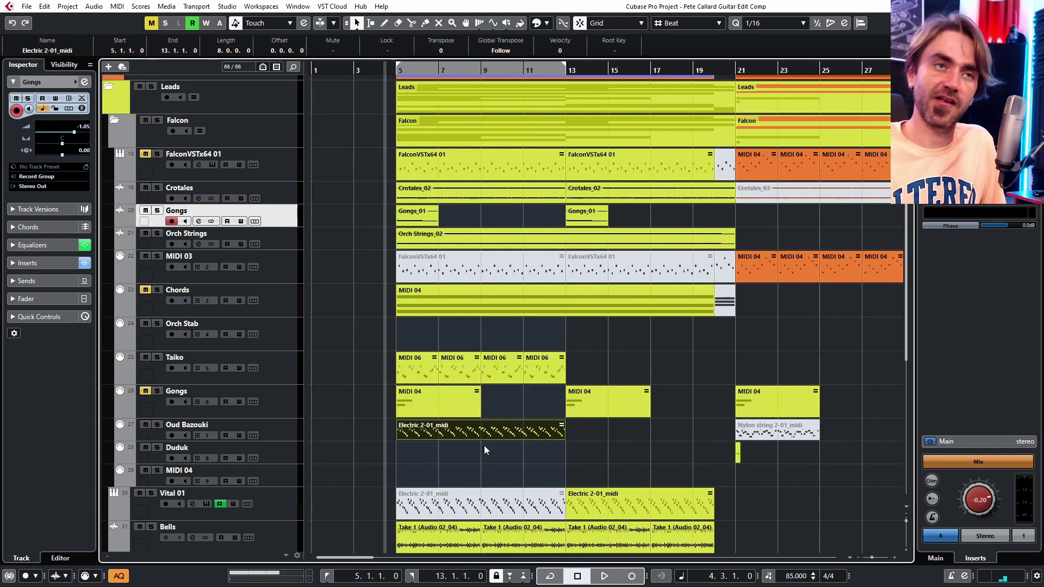
Play the section from bar 5, temporarily mute Oud Bazouki for comparison, and leave the Taiko MIDI track muted
click(457, 327)
key(space)
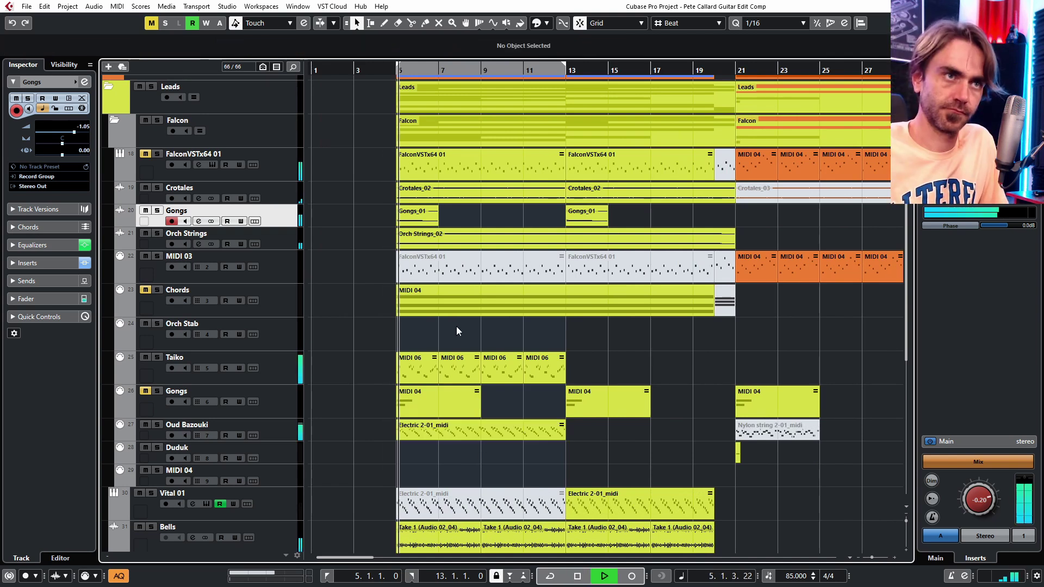
key(h)
key(h)
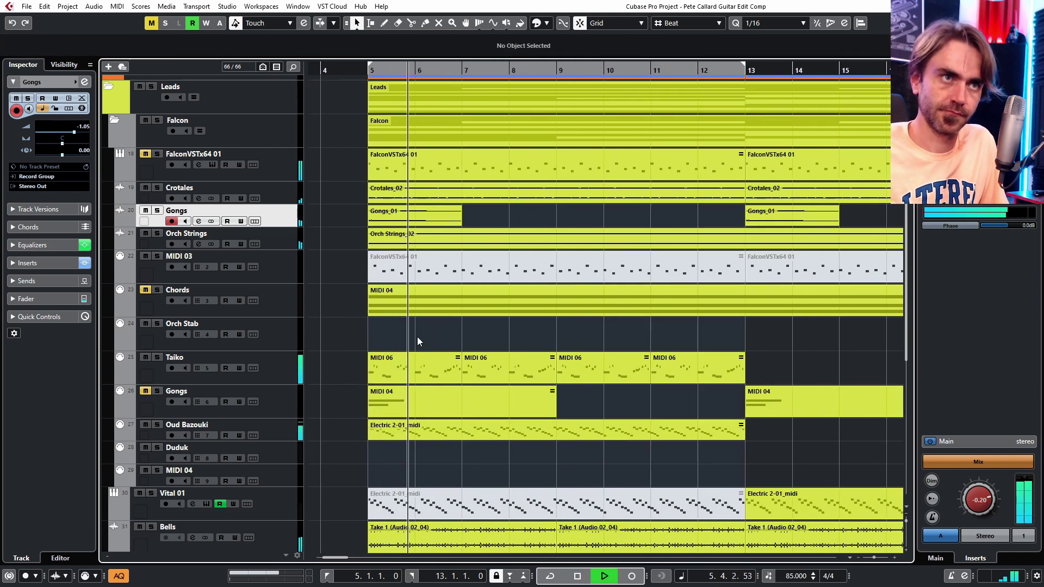
key(g)
key(g)
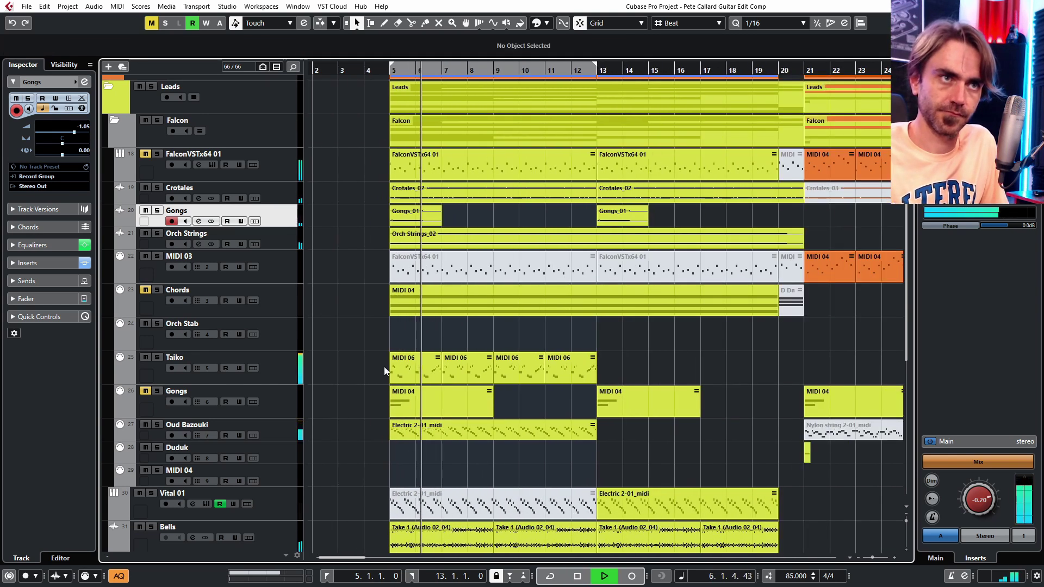
click(145, 425)
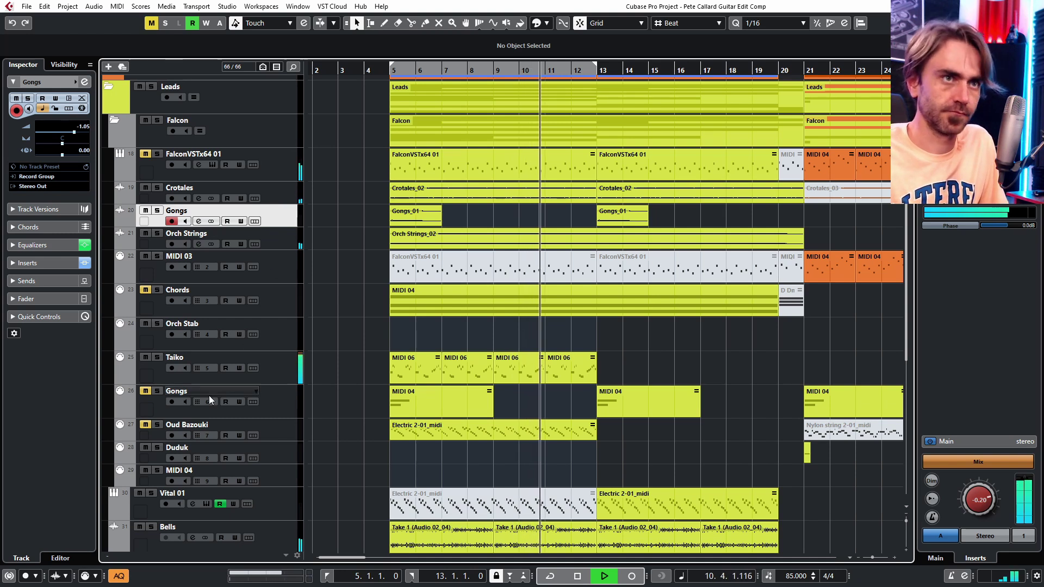
click(144, 424)
click(145, 357)
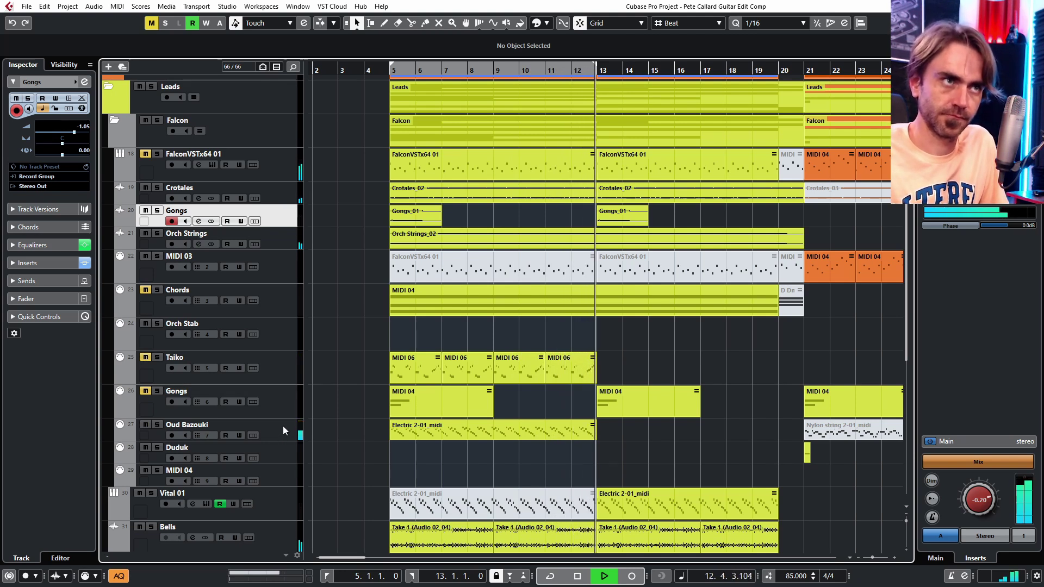
key(space)
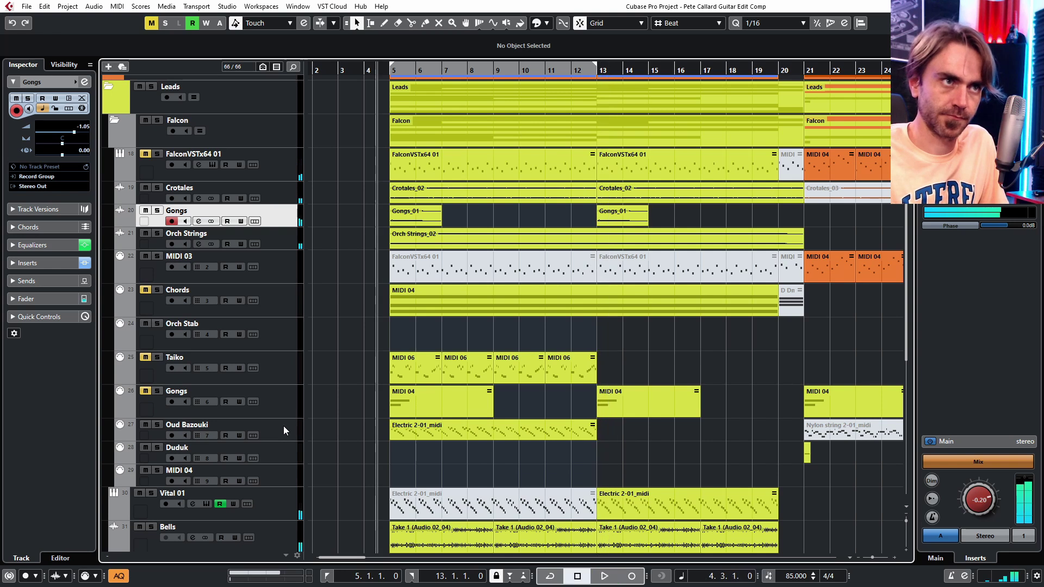
Solo the Oud Bazouki track, inspect the Bouzouki, Baglamas and Oud 1 parts in its Falcon instrument, and close the instrument
click(289, 425)
key(s)
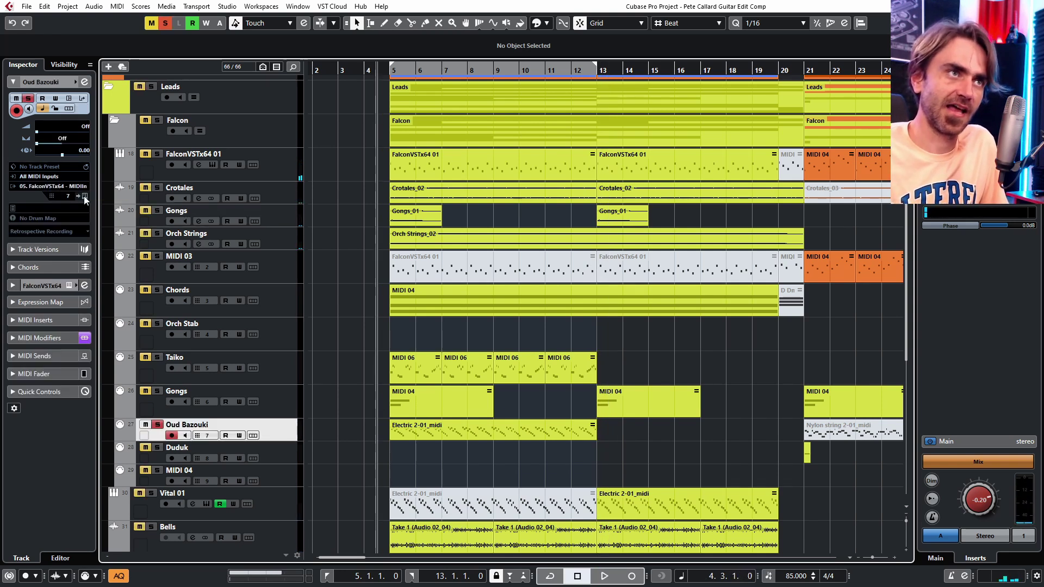
click(84, 196)
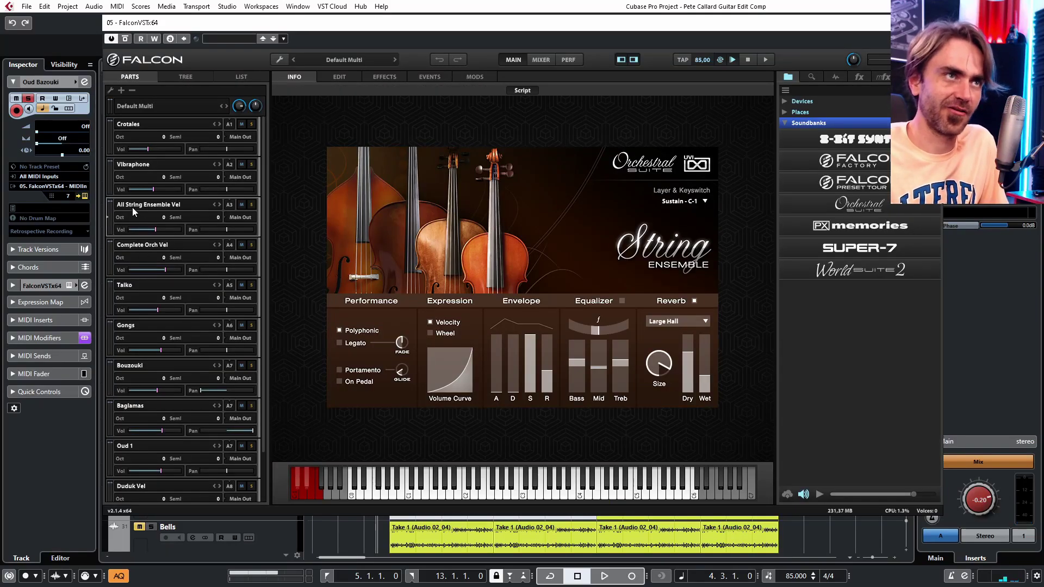
click(133, 370)
click(134, 407)
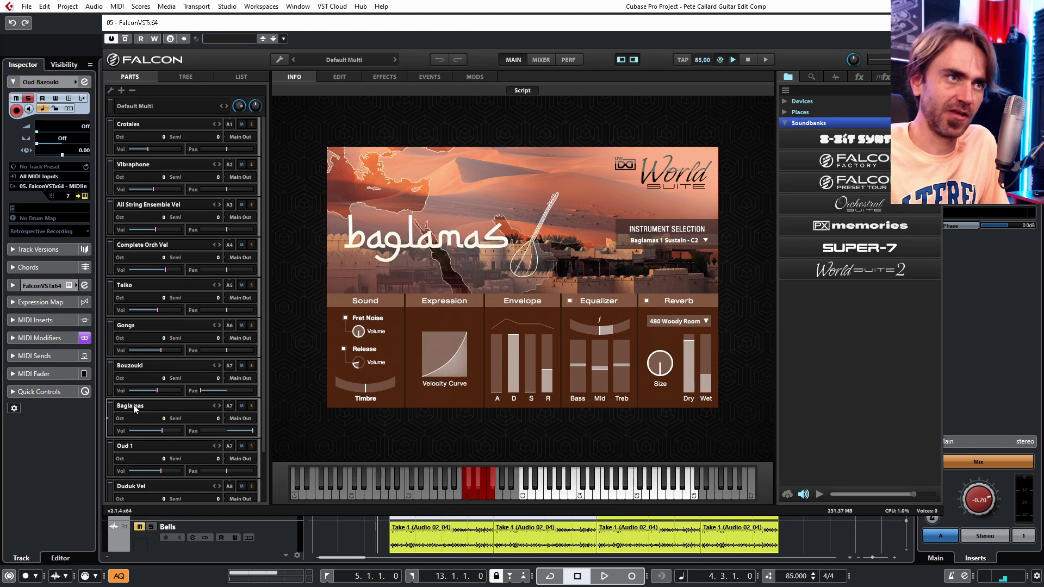
click(143, 451)
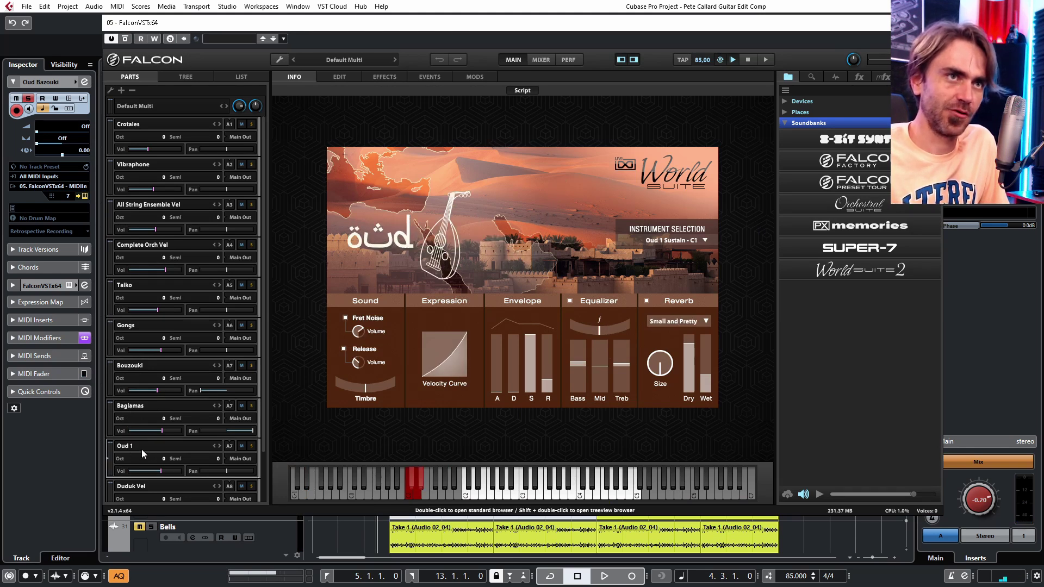
mouse_move(204, 391)
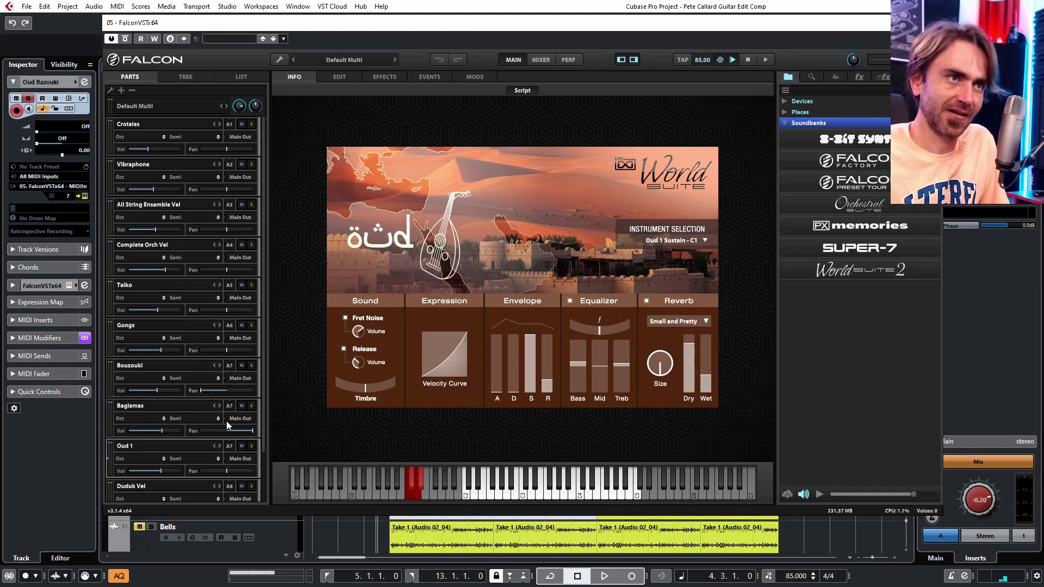
mouse_move(156, 391)
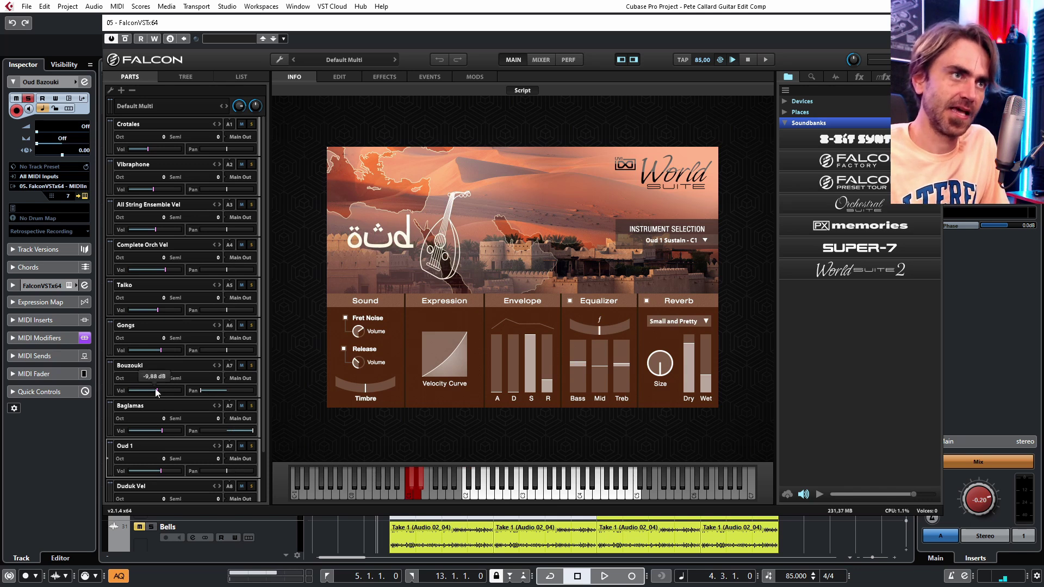
key(Escape)
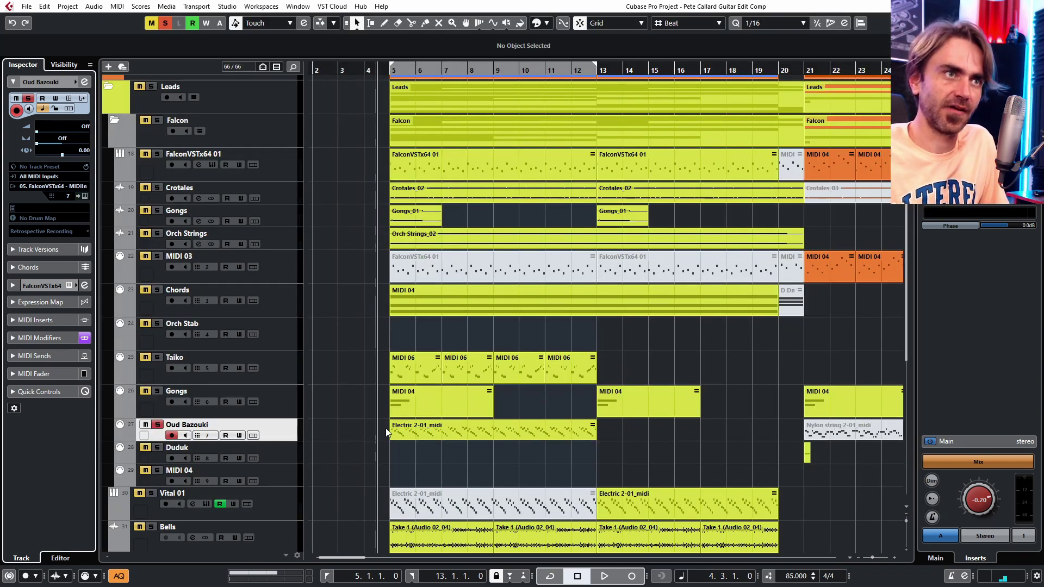
Review the velocity and position randomization in the Oud Bazouki track's MIDI Modifiers, leaving the values as they are
click(471, 431)
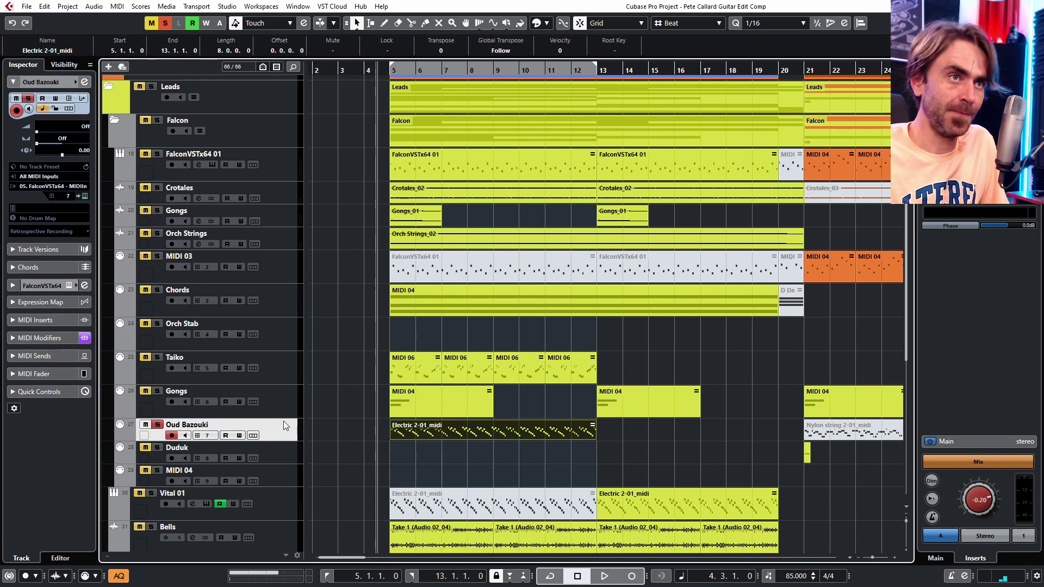
click(32, 338)
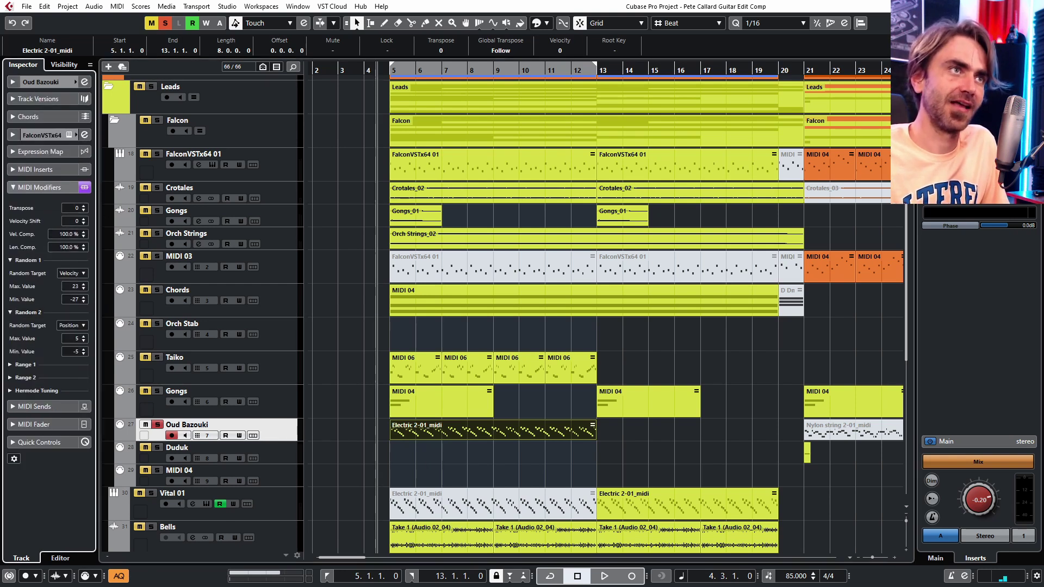
click(17, 188)
click(650, 439)
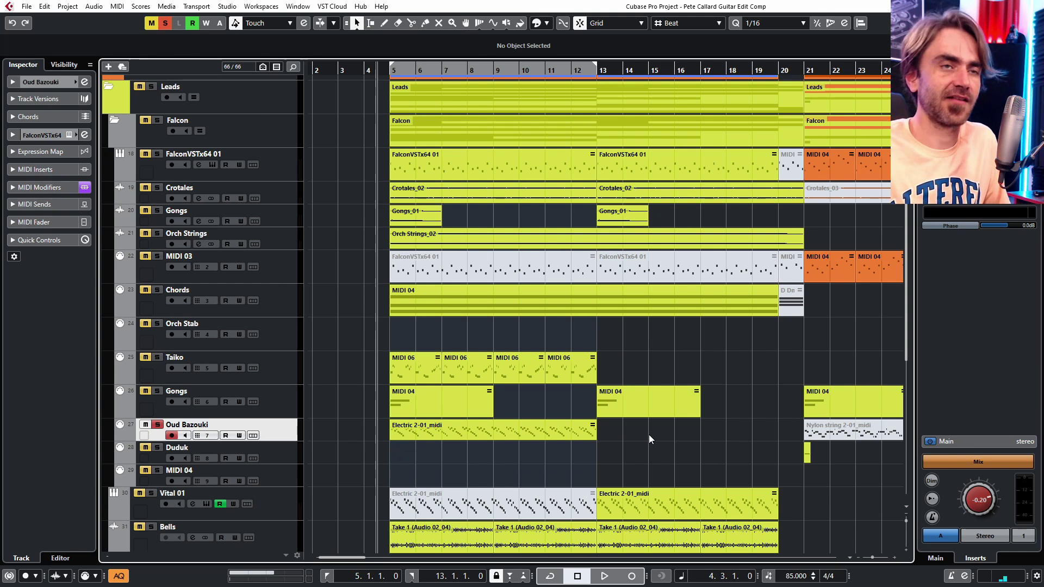
click(52, 188)
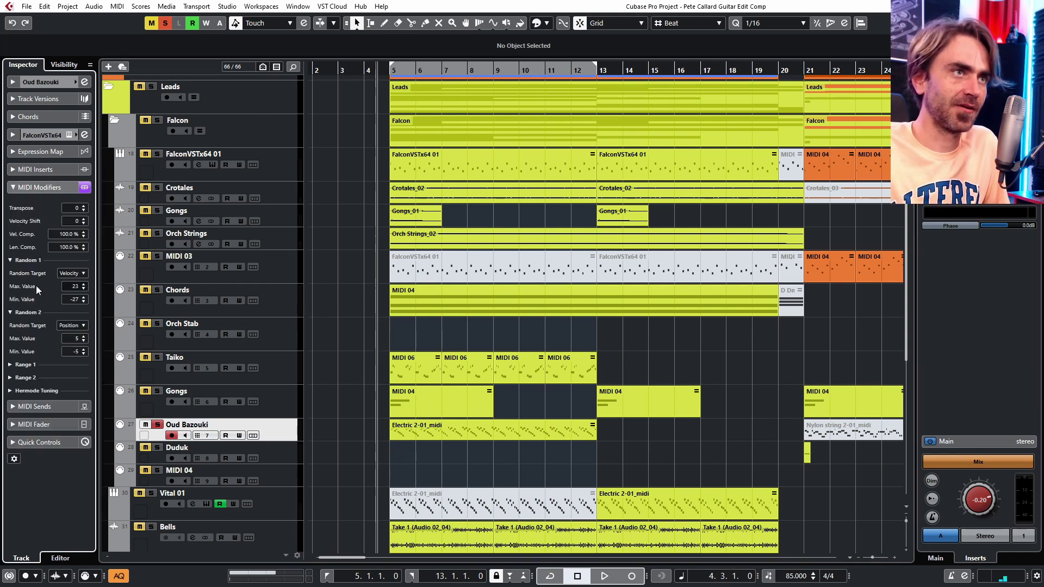
click(28, 187)
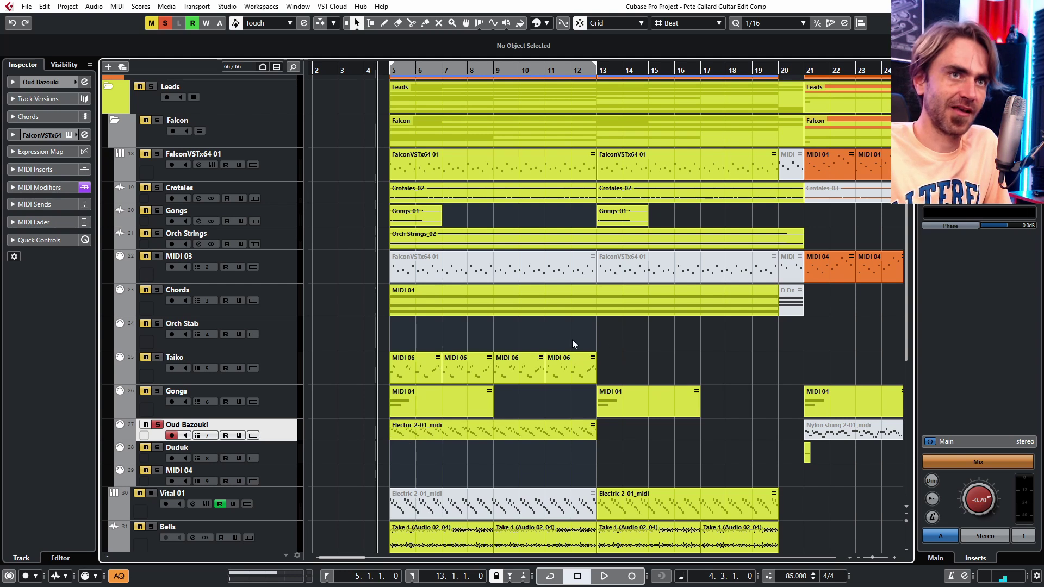
Open the Falcon instrument from the Orch Stab track and show its Complete Orch Vel part
key(g)
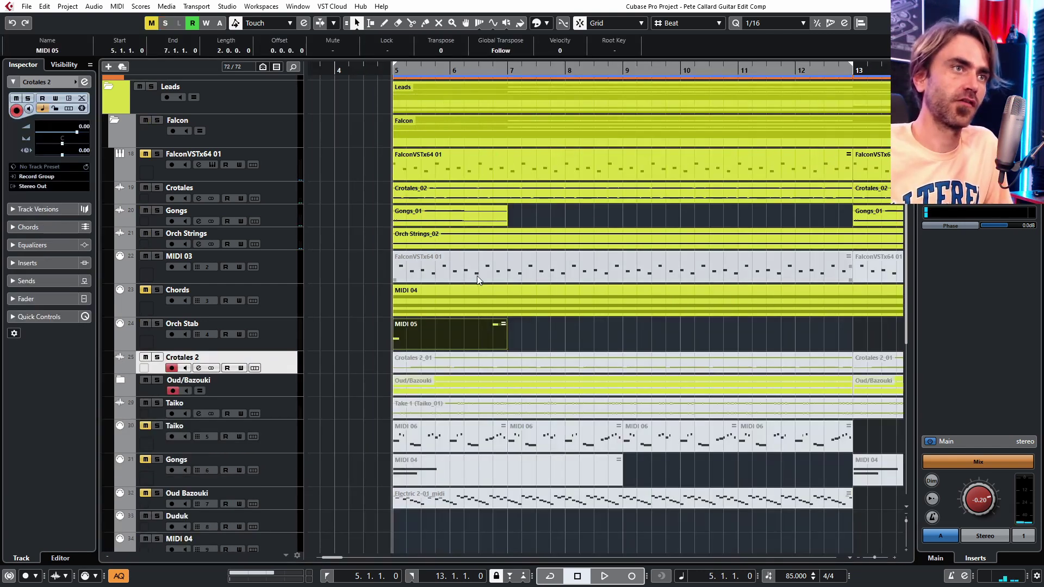
click(279, 336)
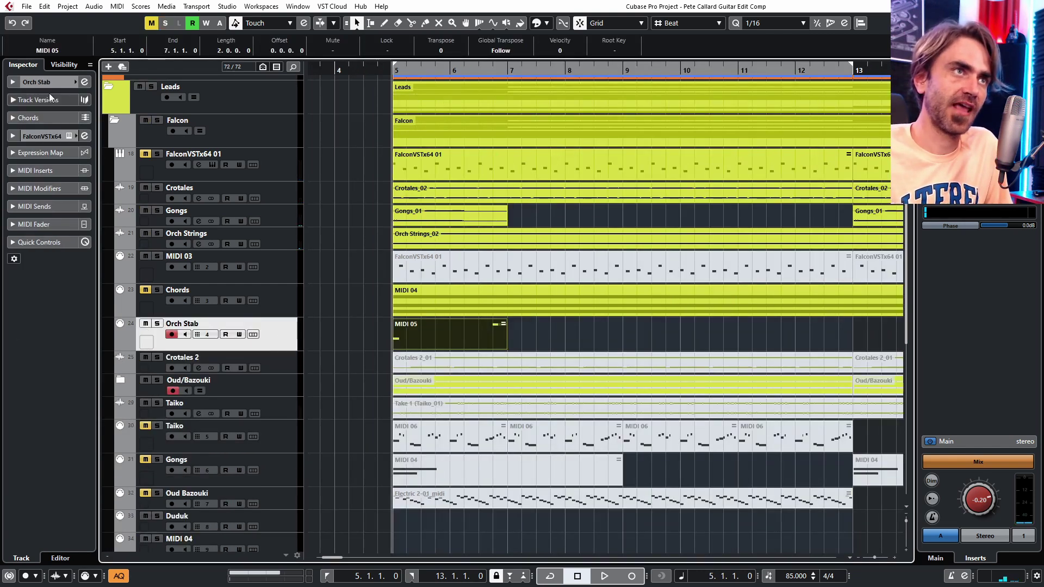
click(79, 85)
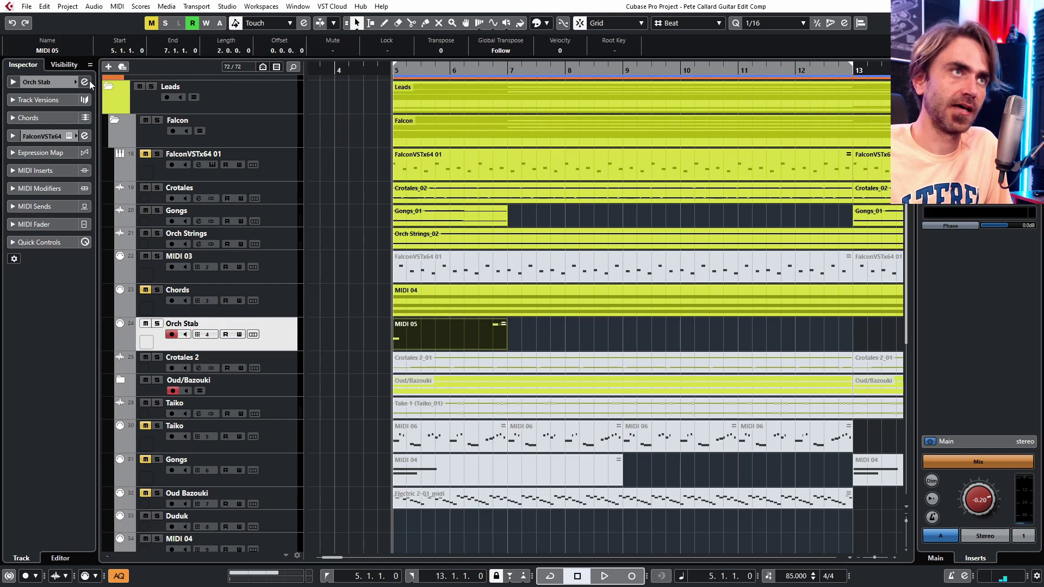
click(33, 84)
click(84, 196)
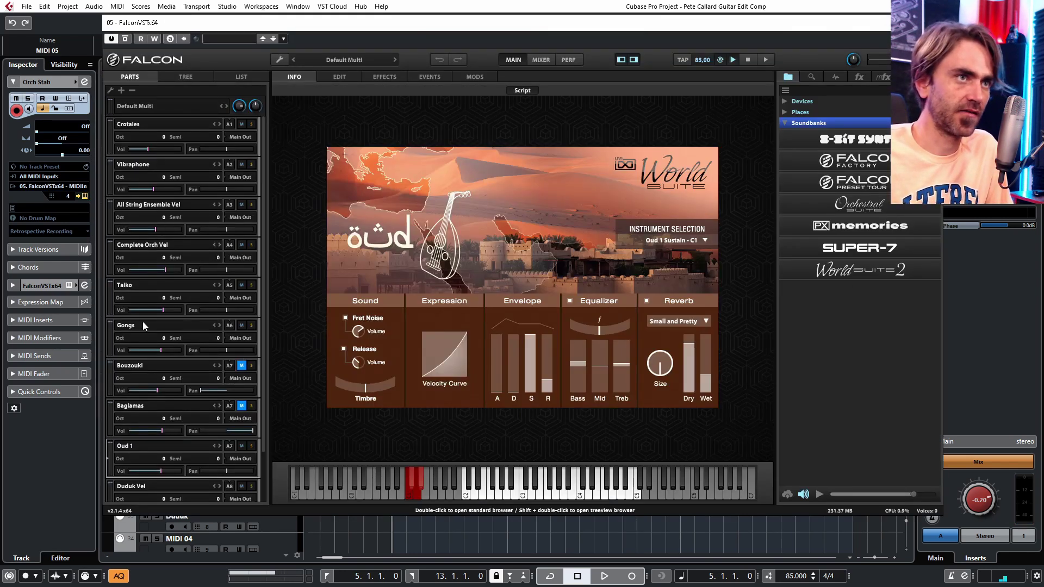
click(149, 246)
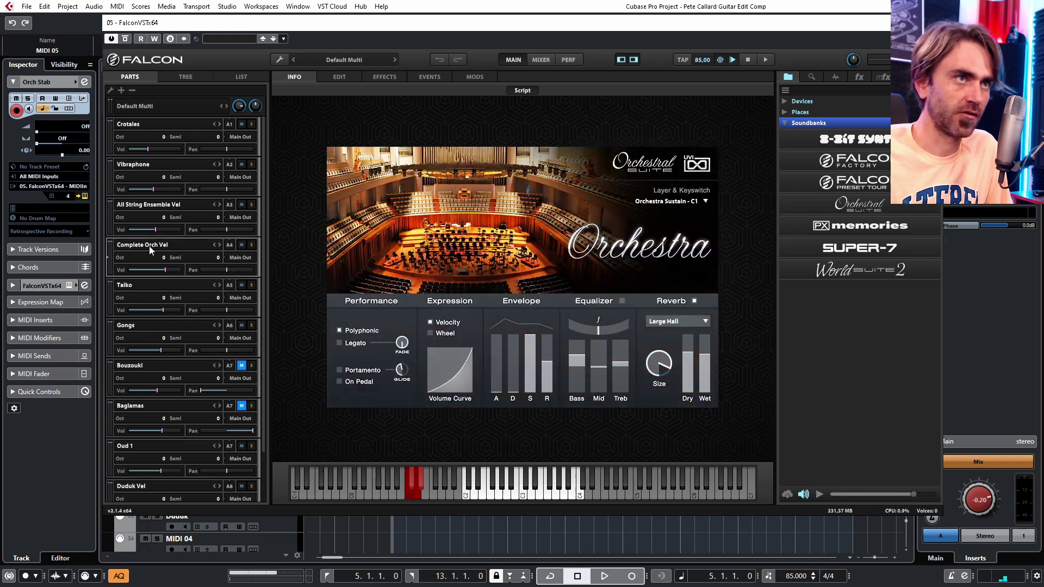
Audition several notes of the Complete Orch Vel part on Falcon's on-screen keyboard and close the instrument
click(525, 496)
click(504, 494)
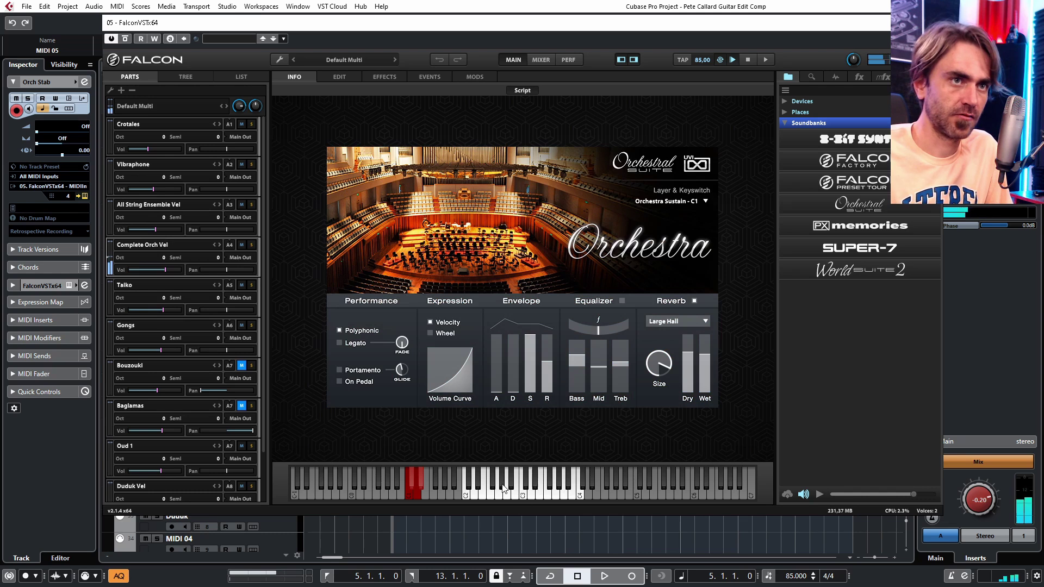
click(476, 496)
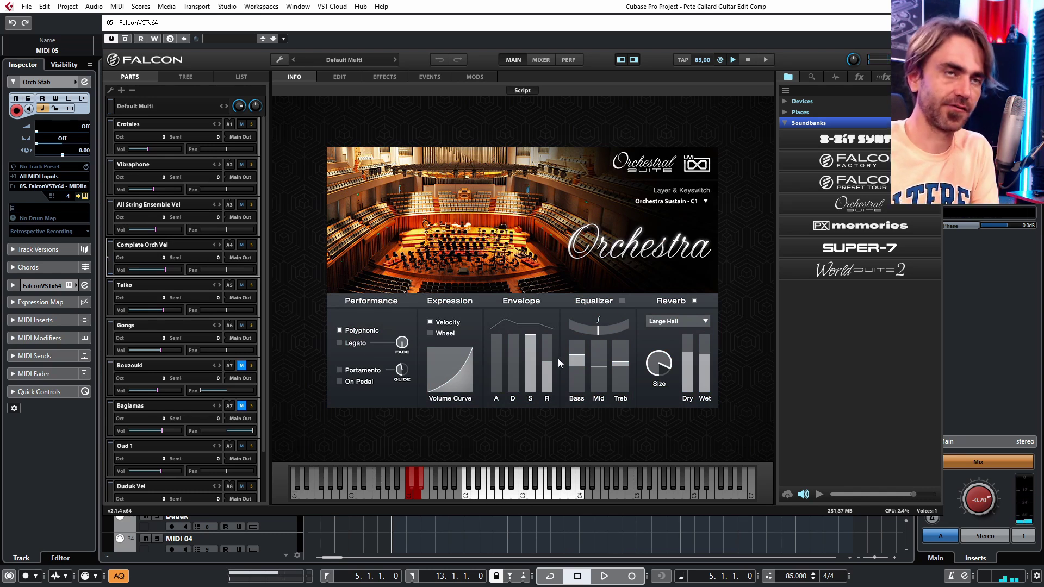
click(519, 495)
click(523, 494)
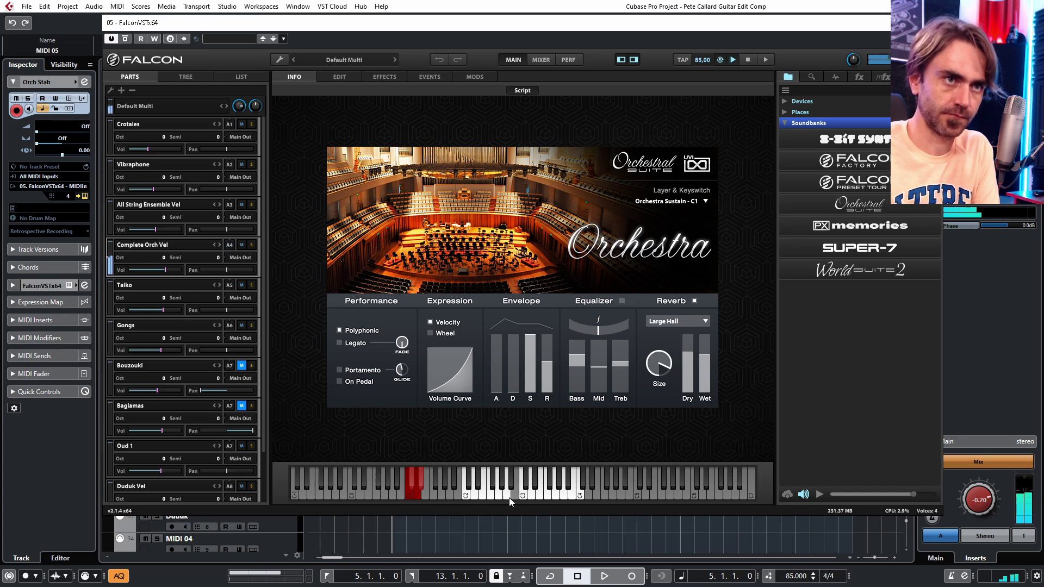
click(478, 488)
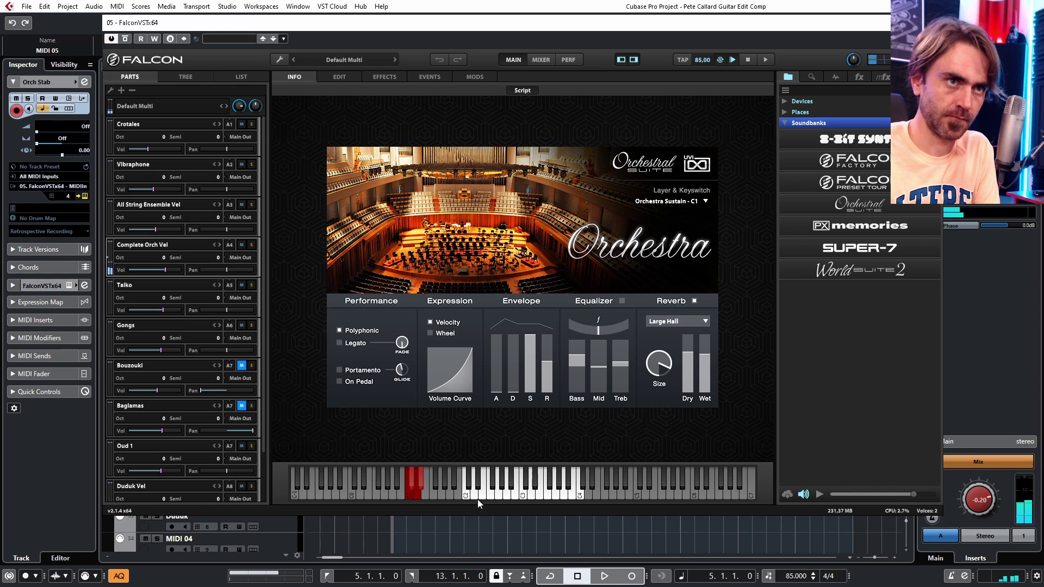
click(475, 495)
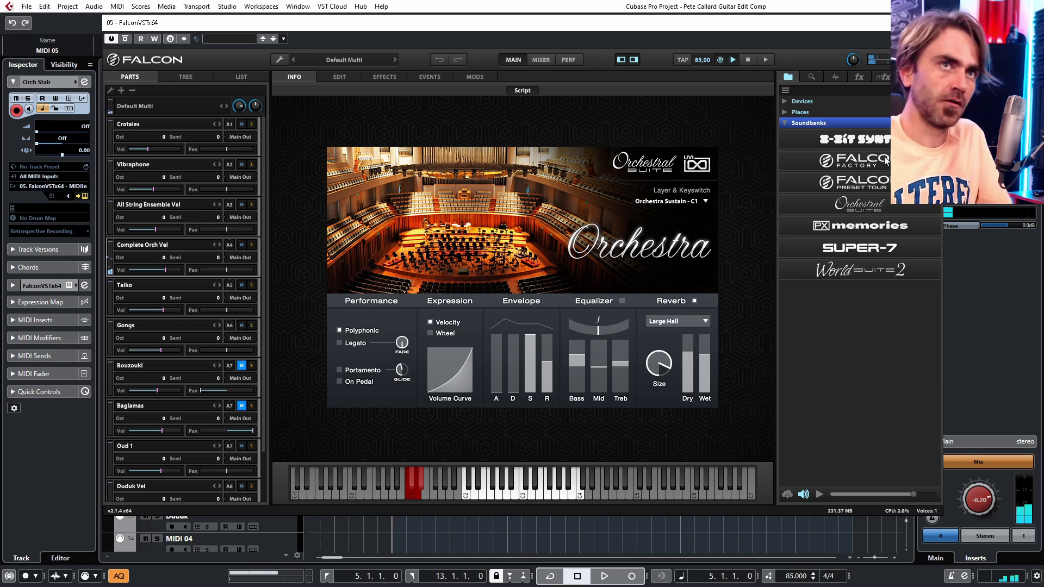
click(936, 23)
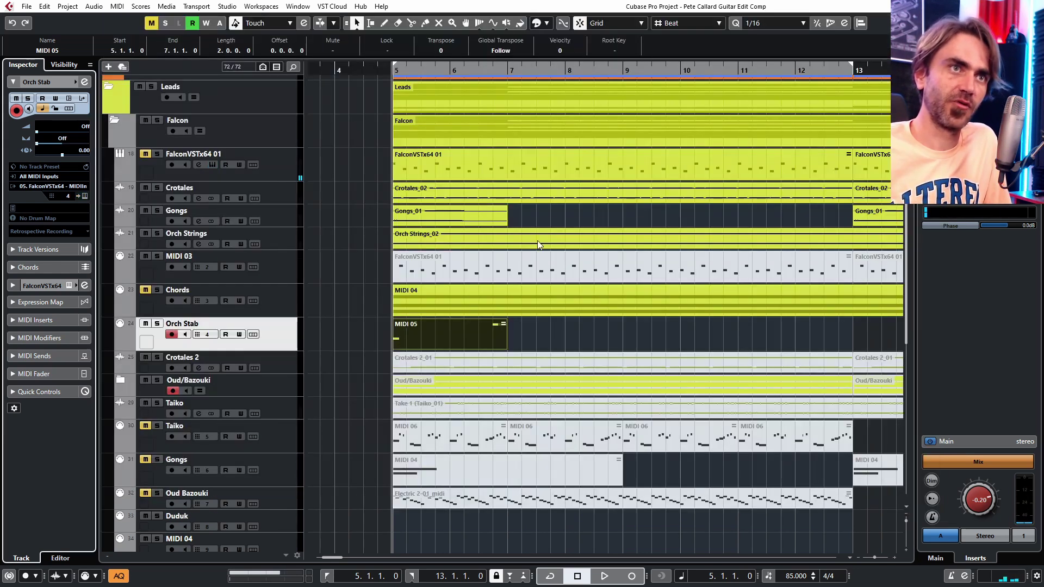
click(419, 333)
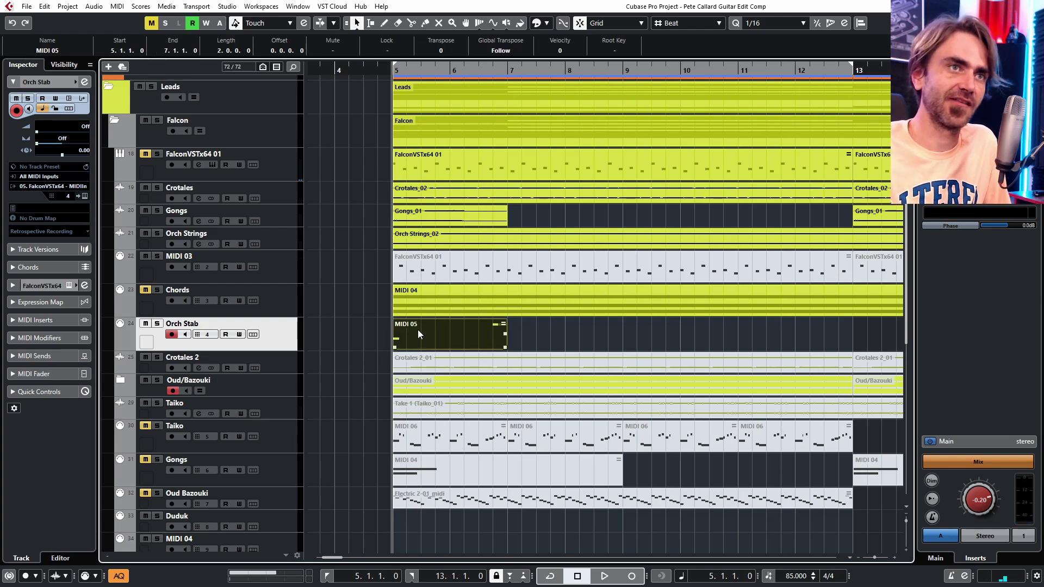
click(350, 357)
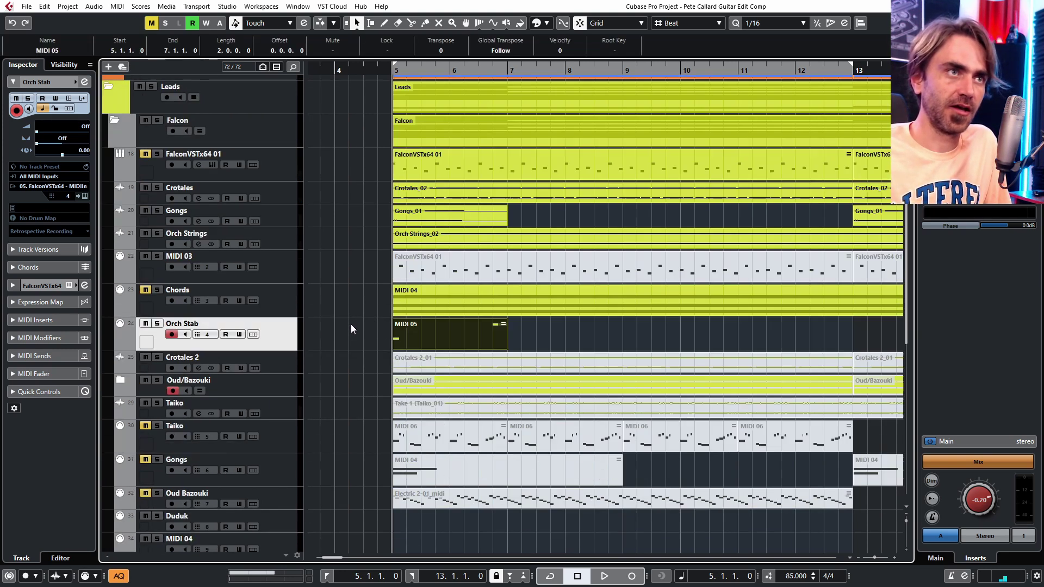
Add a stereo audio track named Orch below Orch Stab, with Record Group as its input and Stereo Out as its output
right_click(280, 328)
mouse_move(326, 334)
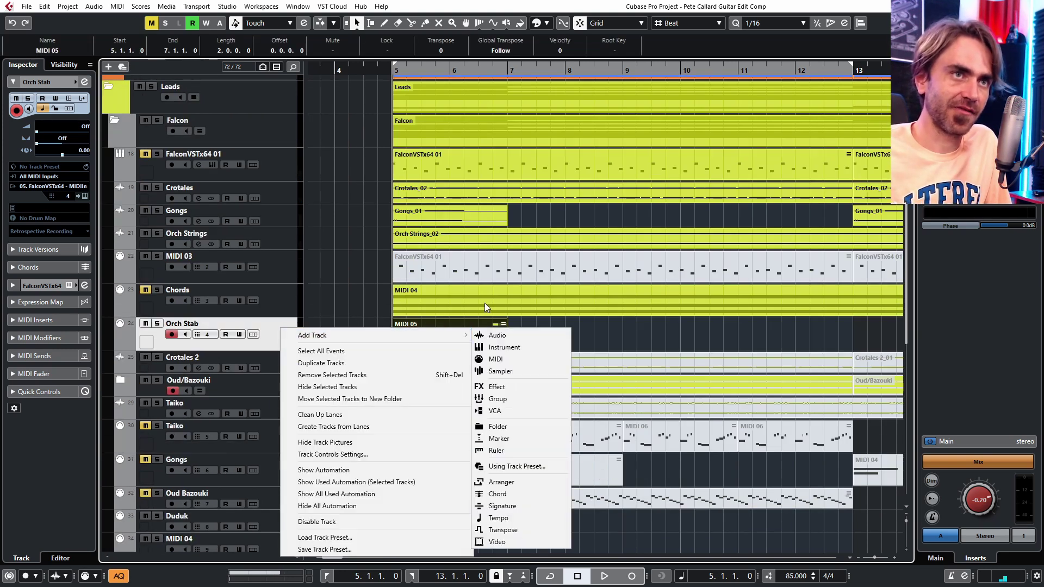
click(507, 337)
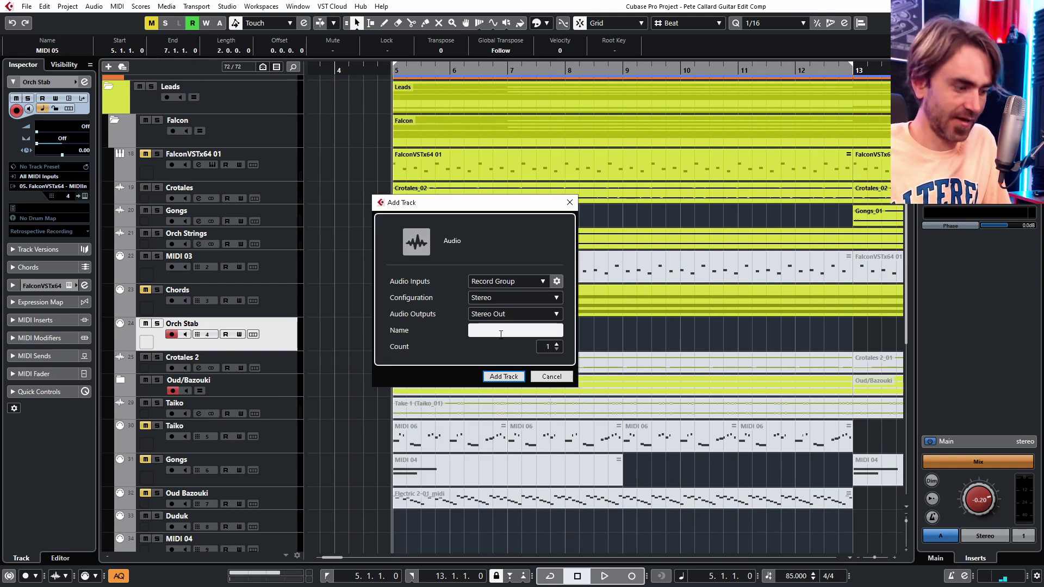
text(Orch)
key(Return)
scroll(508, 465, down, 5)
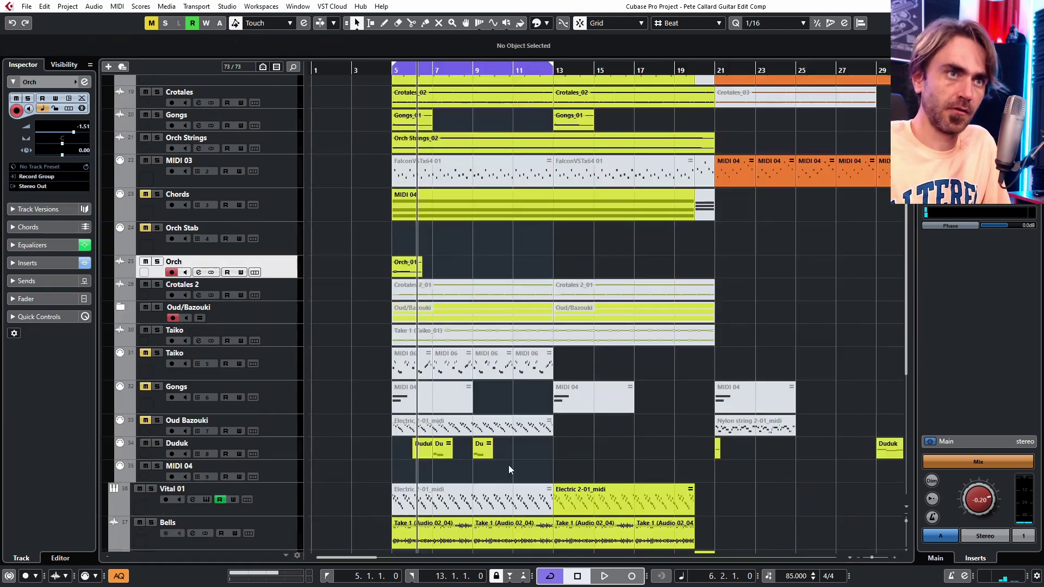
Examine the Duduk track's MIDI parts between bars 6 and 10 in relation to the surrounding Falcon tracks
ctrl+scroll(508, 465, up, 2)
scroll(424, 465, left, 2)
click(493, 452)
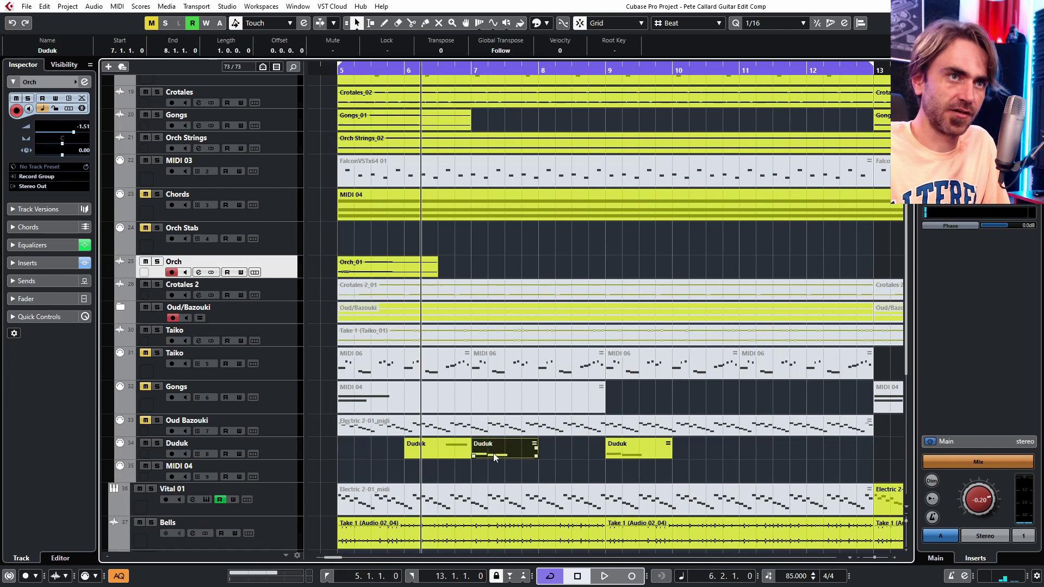
click(289, 454)
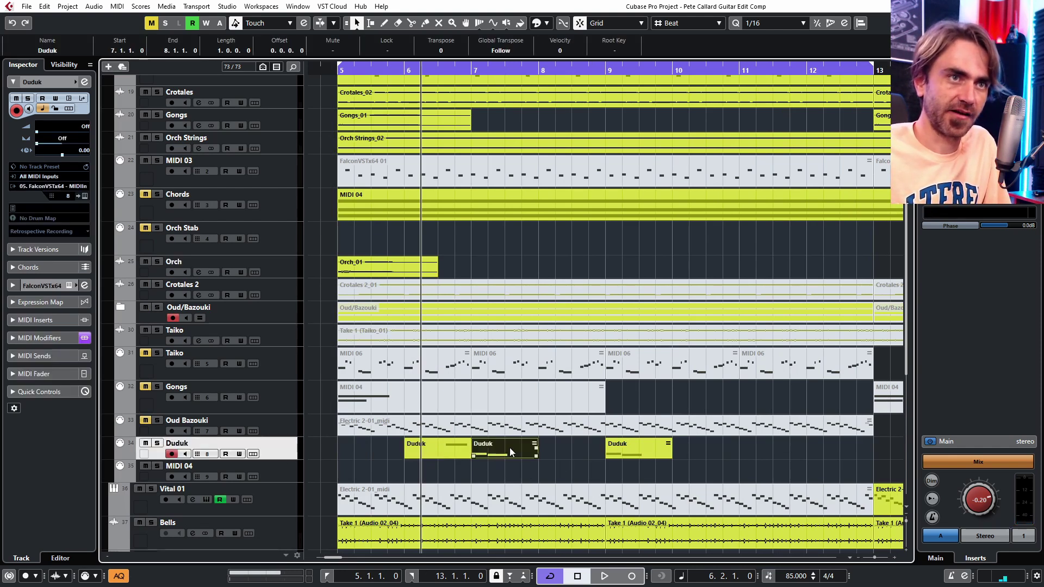
scroll(608, 468, down, 3)
click(709, 463)
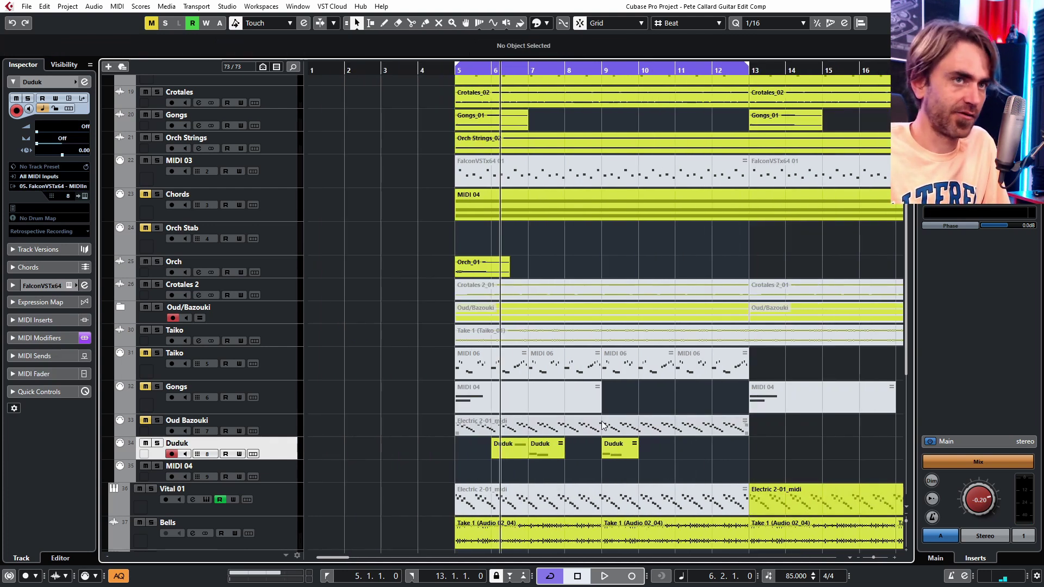
scroll(619, 442, right, 3)
click(412, 457)
scroll(452, 426, up, 5)
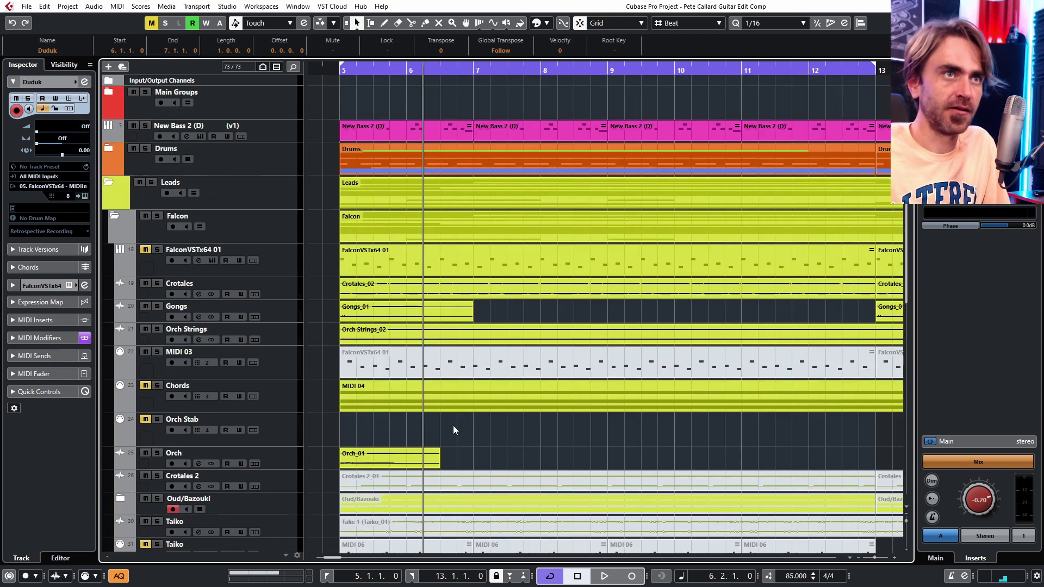
scroll(470, 376, left, 2)
scroll(470, 376, down, 5)
click(513, 262)
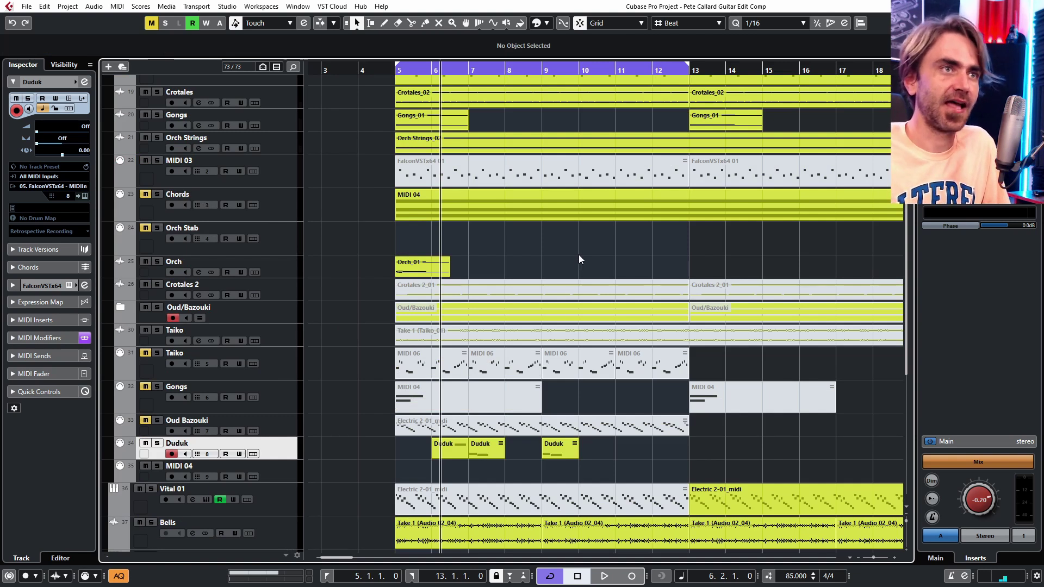
Play the looped section containing the Duduk parts and start recording
key(space)
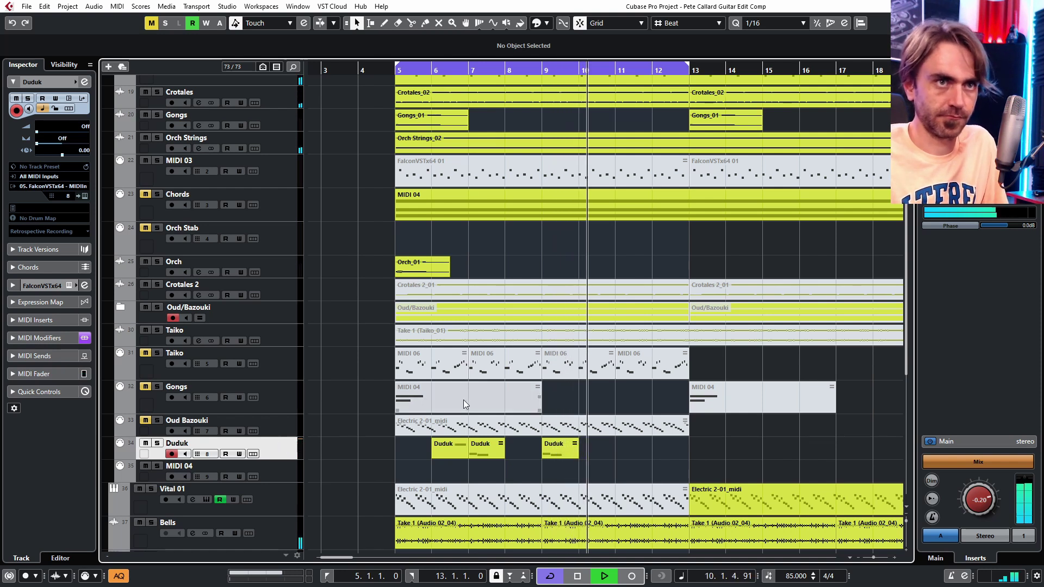
right_click(272, 446)
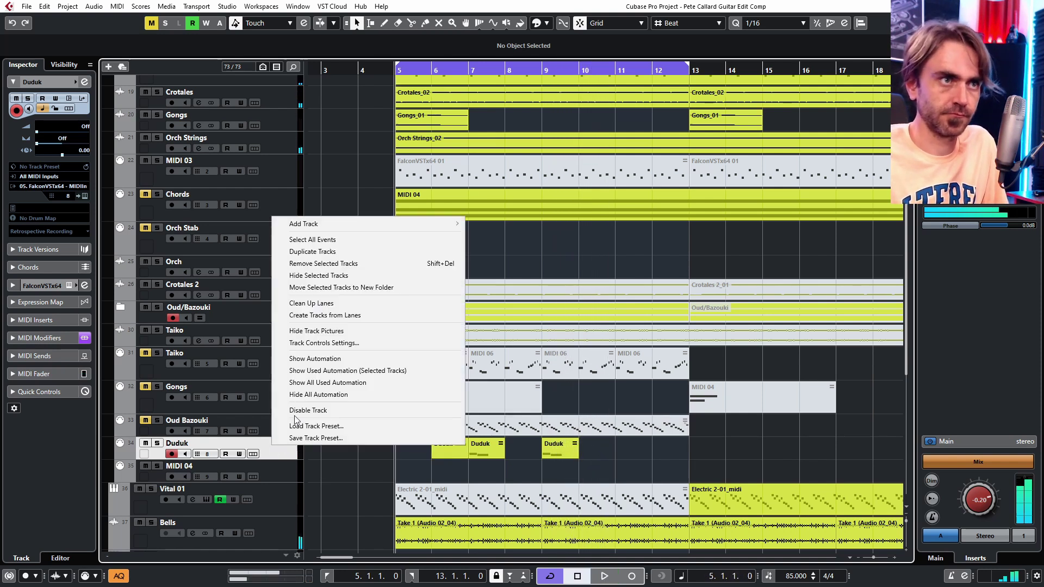
click(305, 432)
key(KP_Multiply)
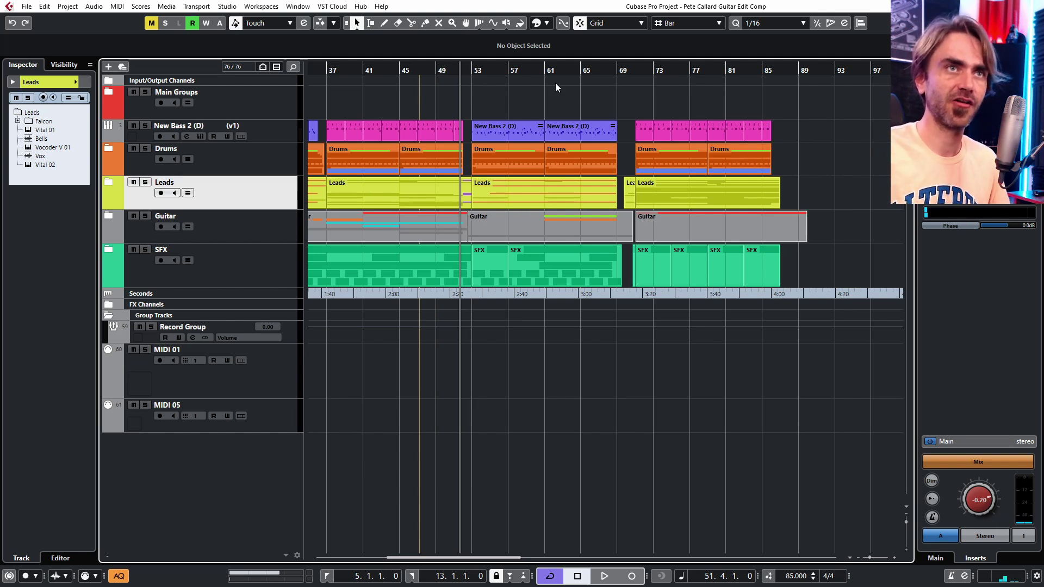
Survey the arrangement and select the New Bass 2 (D) and Drums parts that start at bar 53
scroll(539, 134, left, 4)
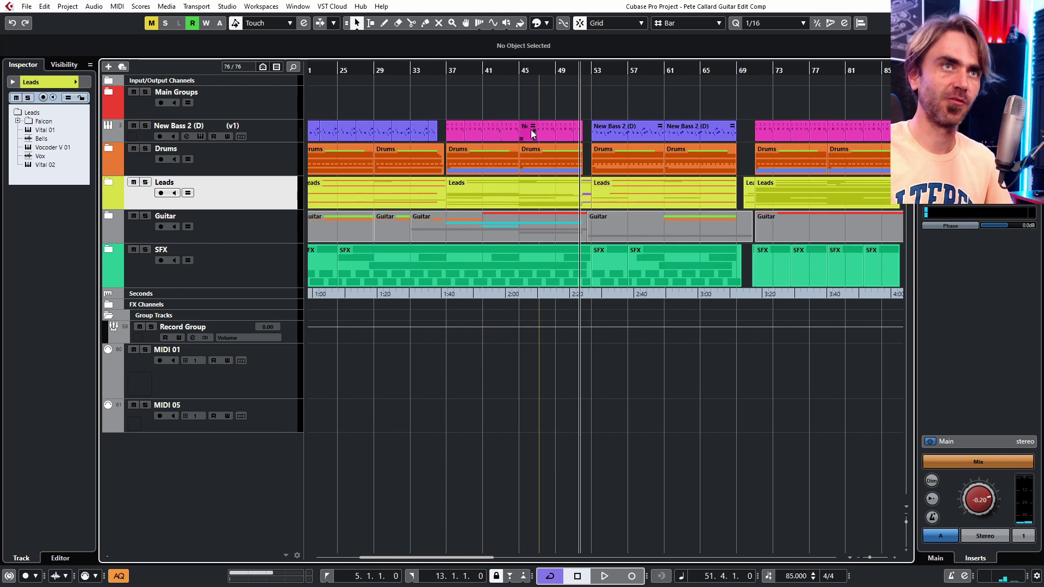
scroll(621, 125, down, 3)
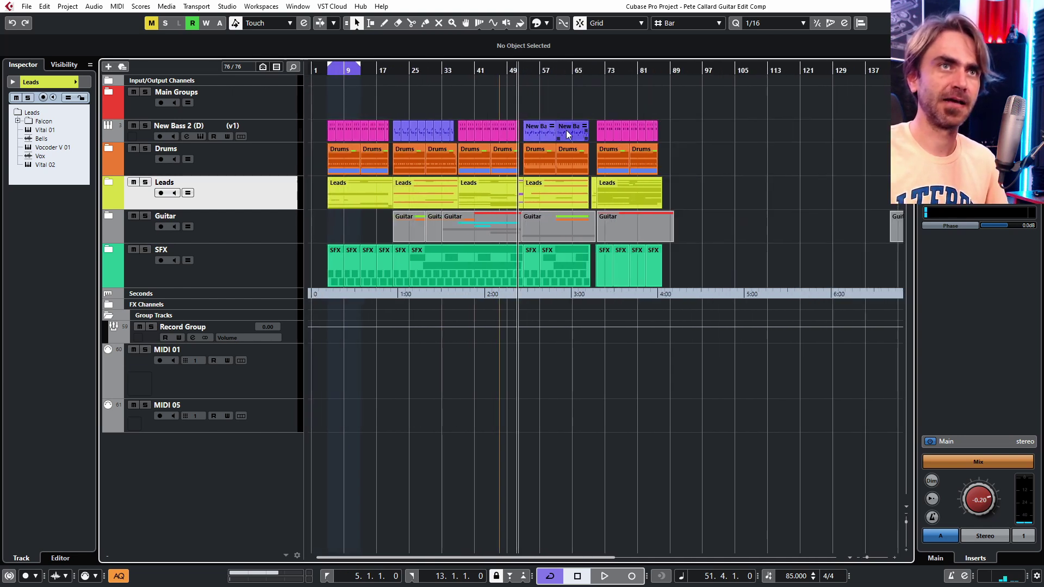
scroll(519, 136, up, 3)
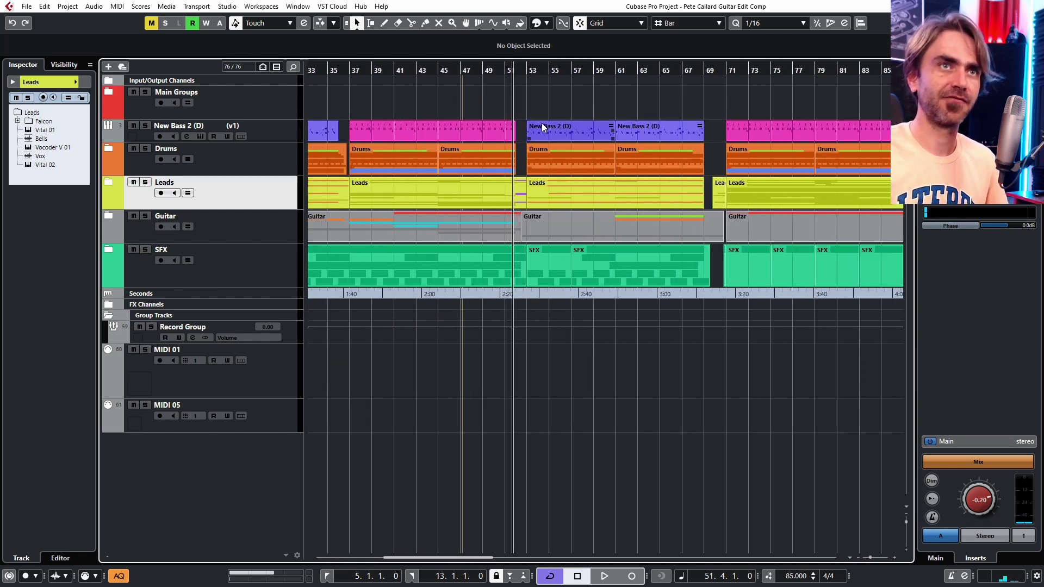
click(482, 142)
click(573, 83)
click(590, 166)
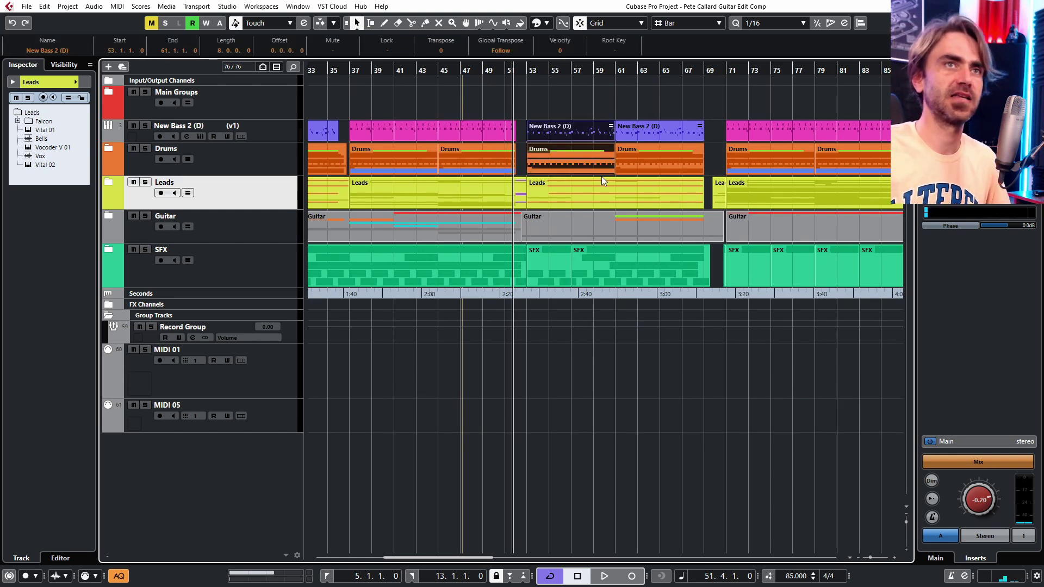
scroll(602, 176, left, 3)
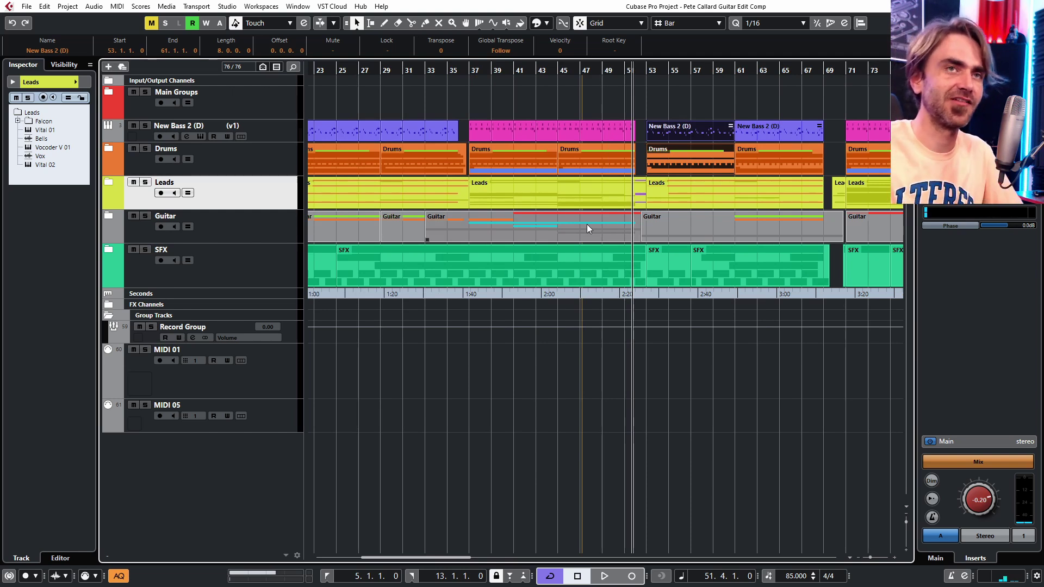
Point out the final section by selecting its bass, Drums and Leads parts from about bar 71, and clear the selection
scroll(877, 193, right, 5)
click(635, 102)
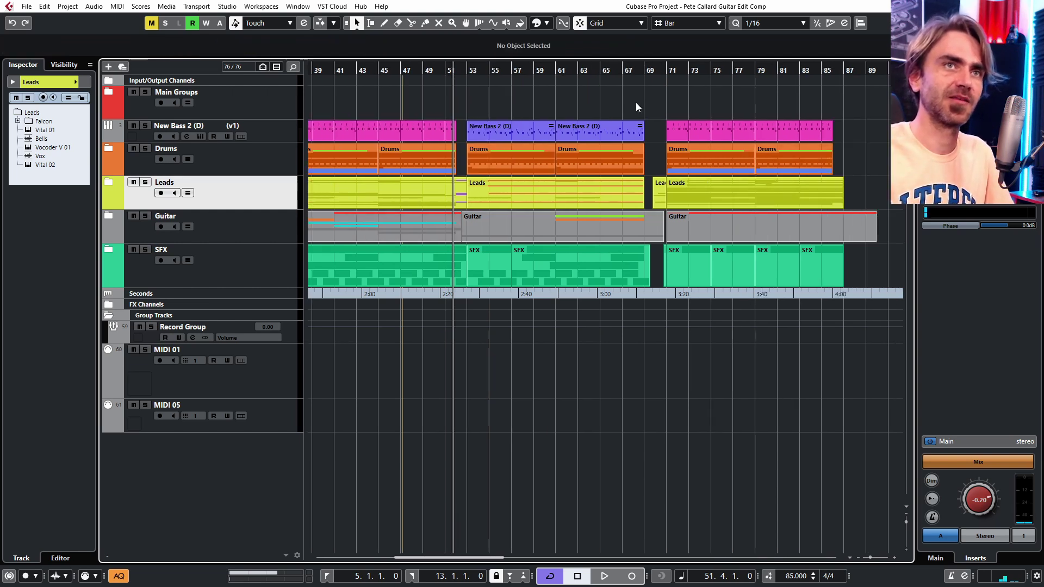
click(522, 153)
drag(703, 99, 895, 208)
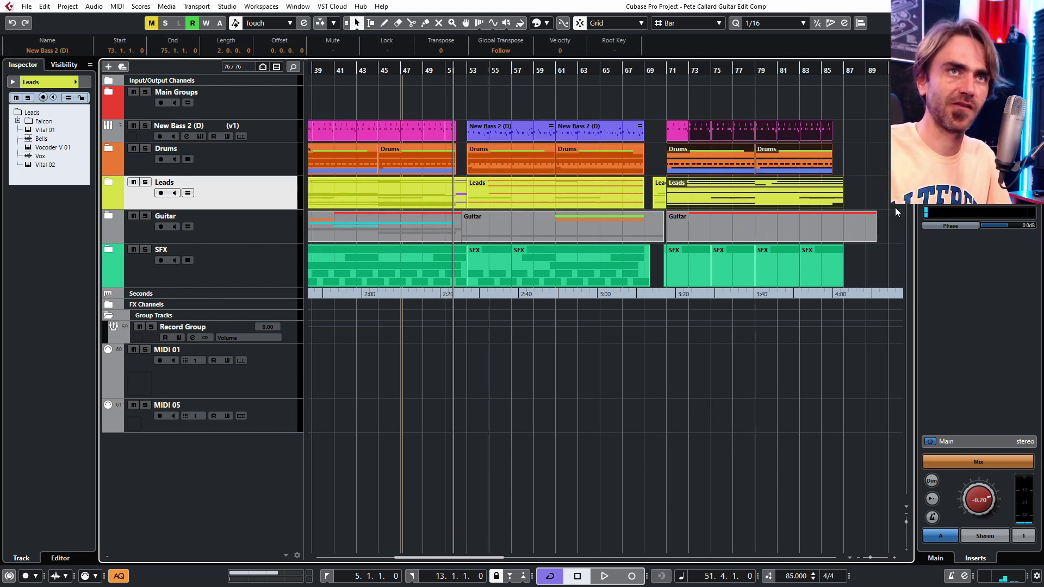
click(875, 140)
drag(648, 99, 664, 125)
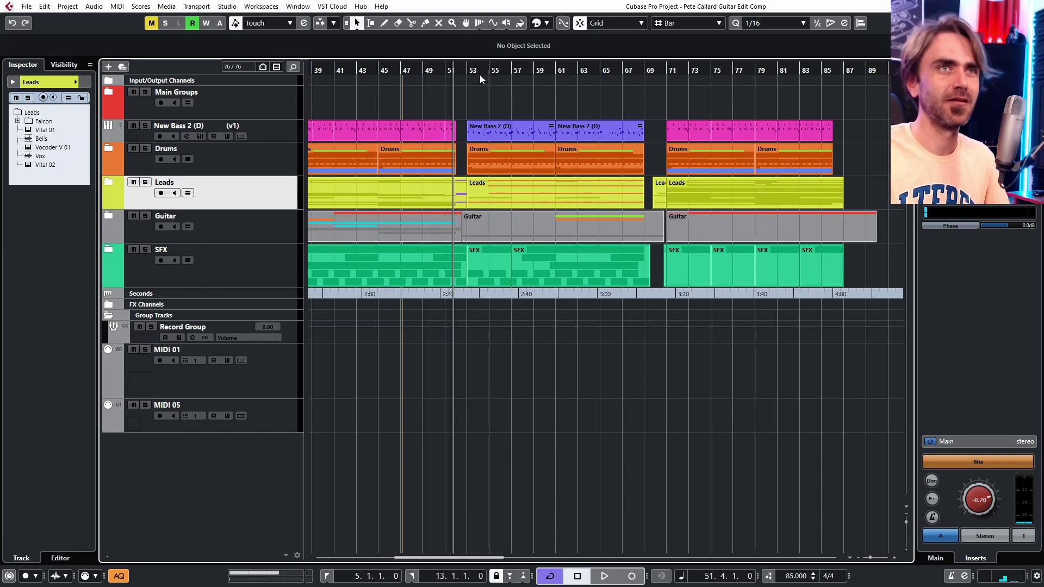
Play the arrangement from bar 53 and follow it through the final section
click(480, 74)
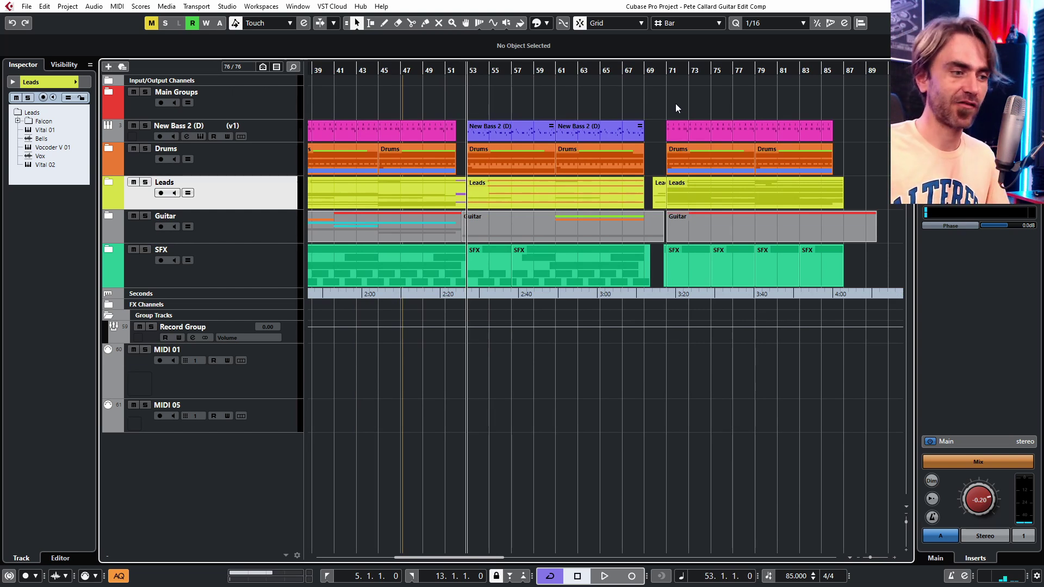
key(space)
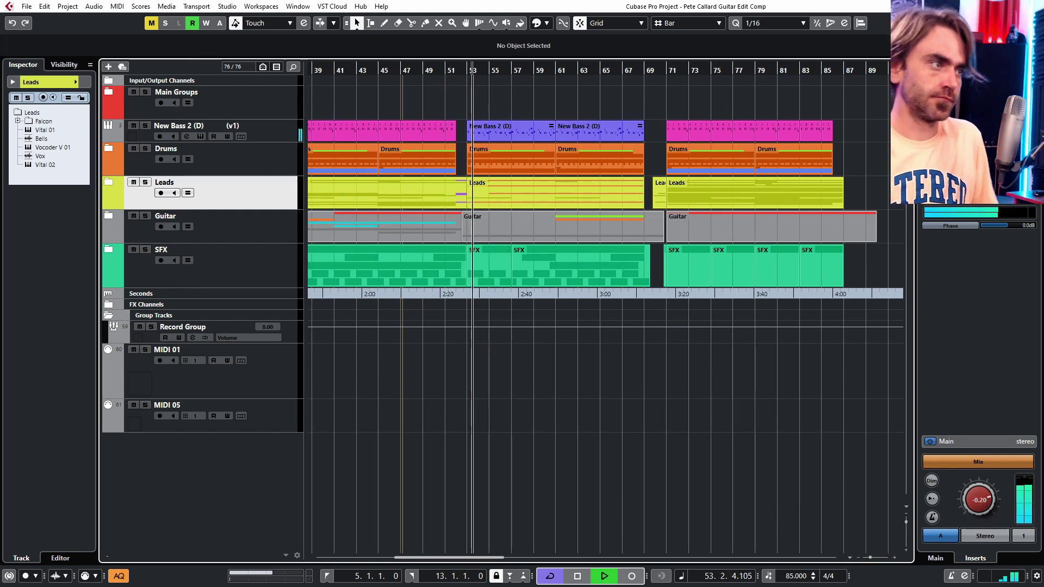
key(g)
key(g)
key(g)
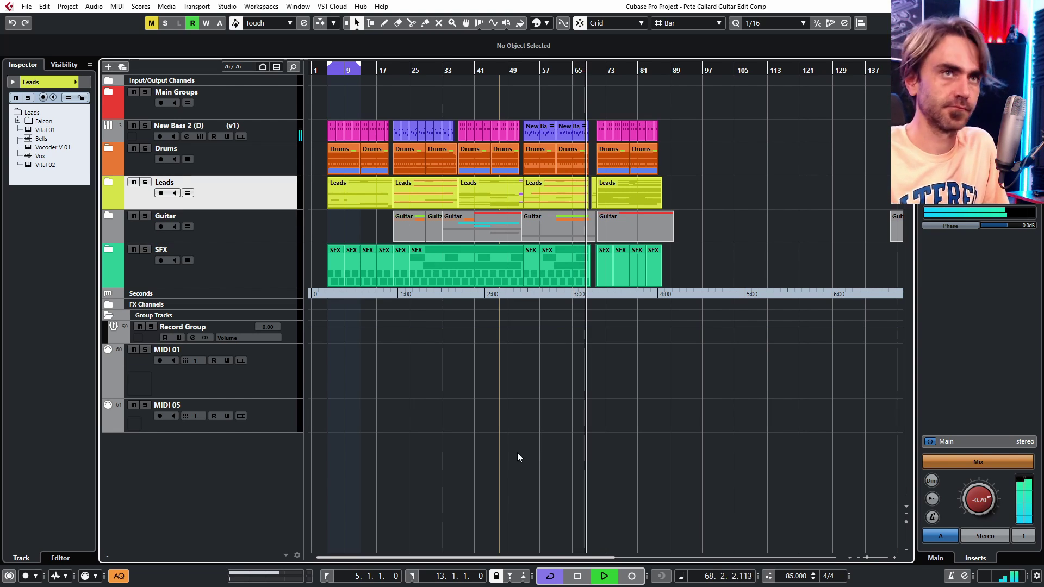
ctrl+scroll(571, 442, up, 2)
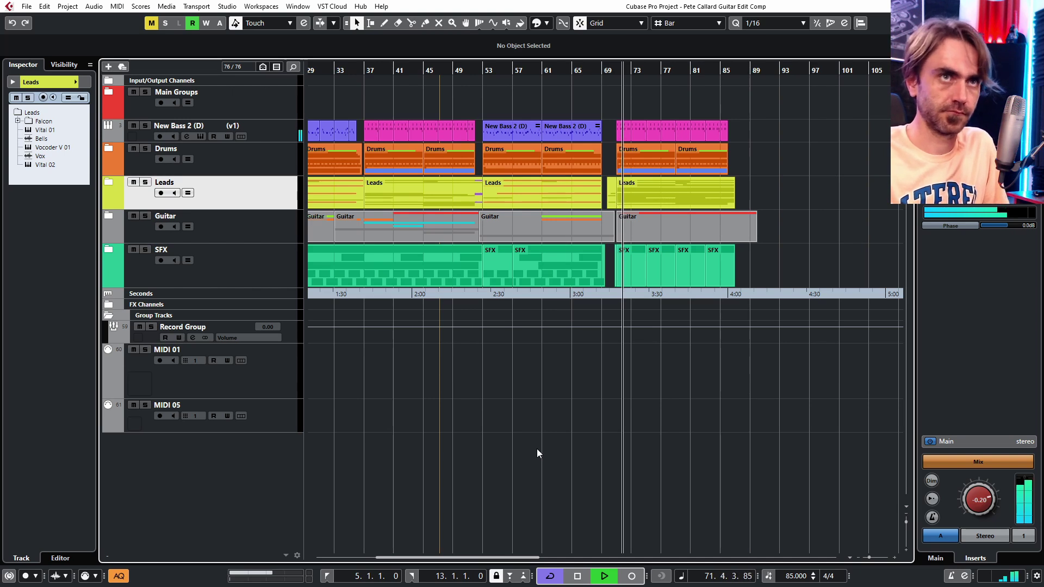
scroll(557, 449, right, 3)
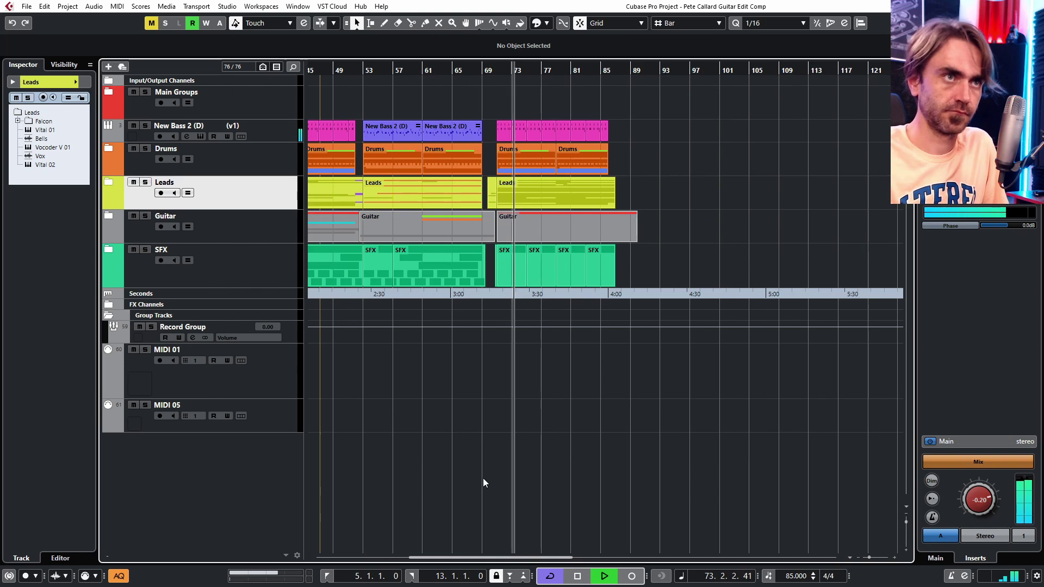
key(h)
key(h)
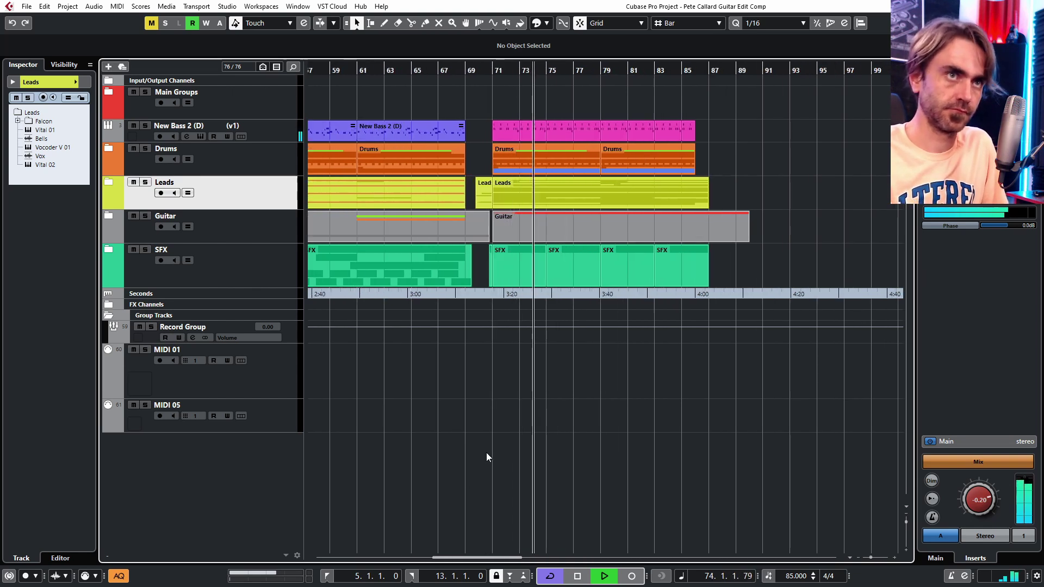
scroll(479, 451, right, 3)
scroll(481, 446, left, 2)
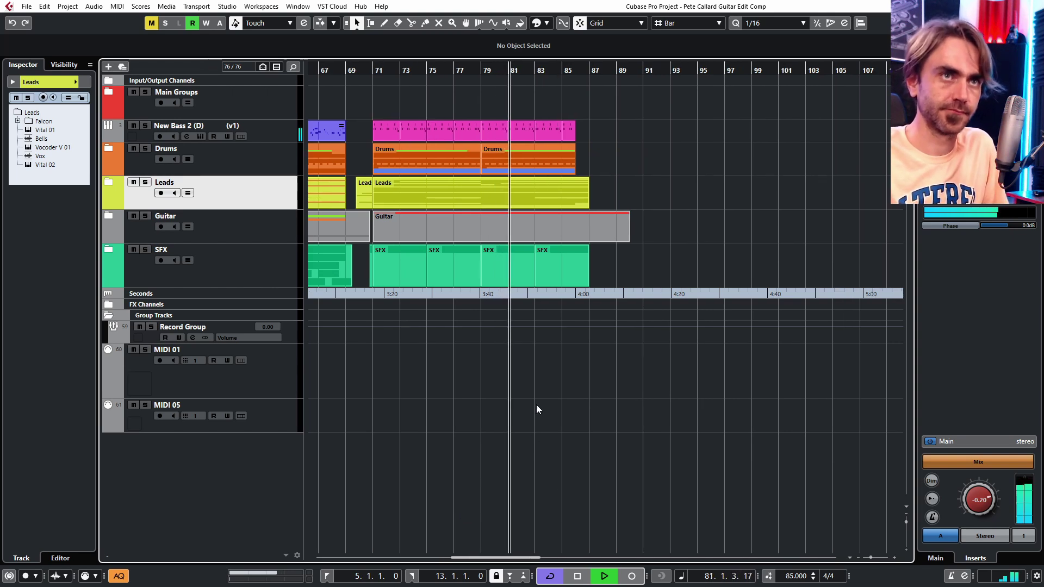
Move the final section's Electric 2 event inside the Guitar folder to start at bar 67, and collapse the folder
click(107, 218)
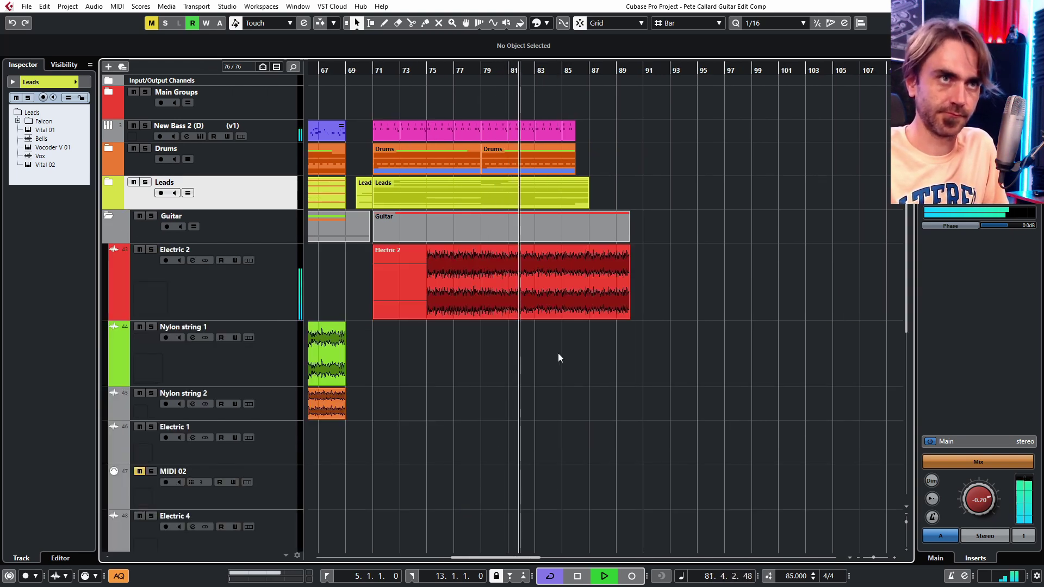
scroll(548, 334, down, 5)
scroll(544, 328, up, 3)
scroll(531, 339, down, 4)
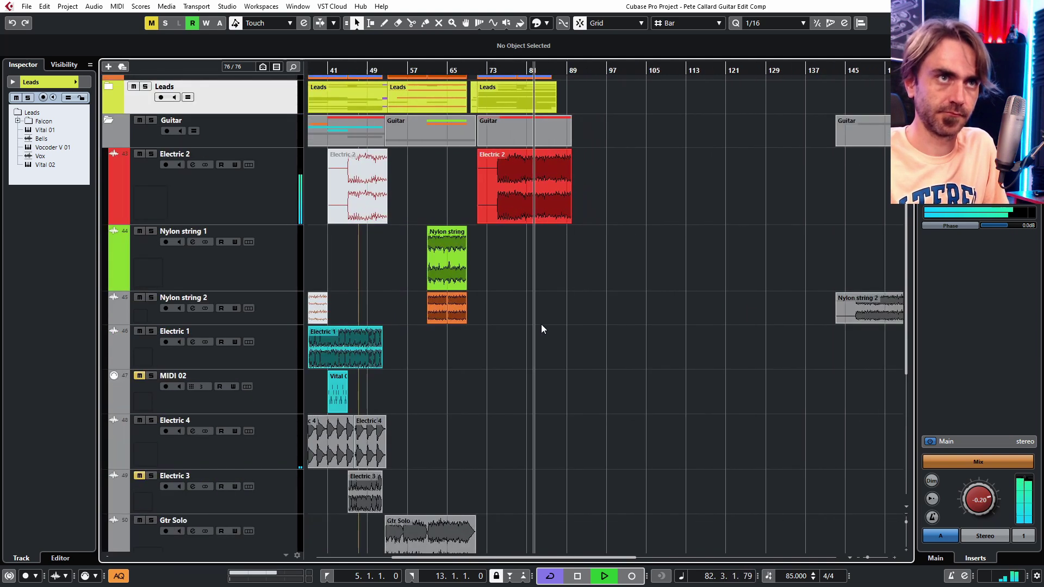
scroll(441, 286, up, 2)
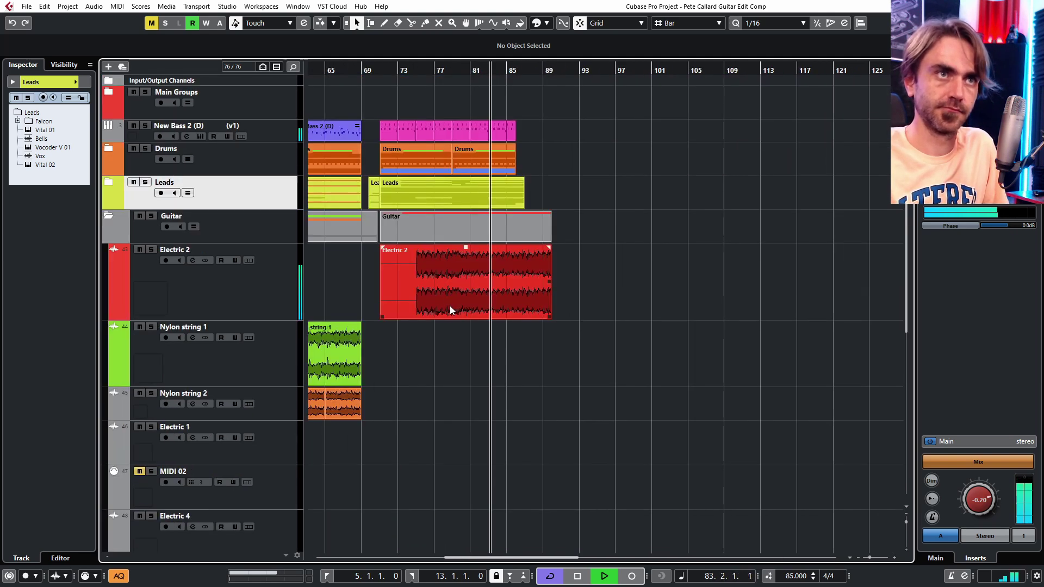
drag(501, 293, 468, 289)
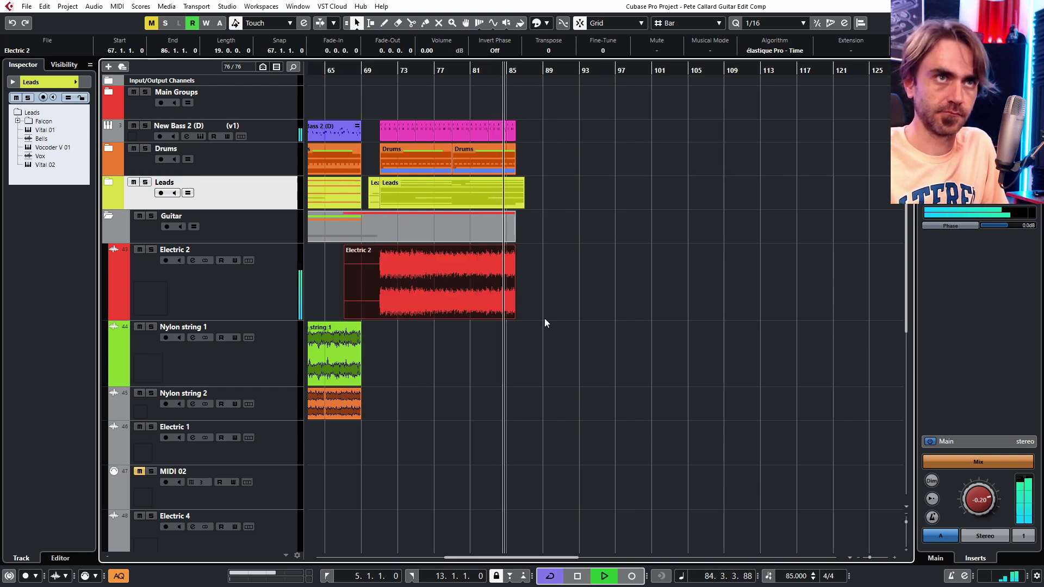
click(574, 381)
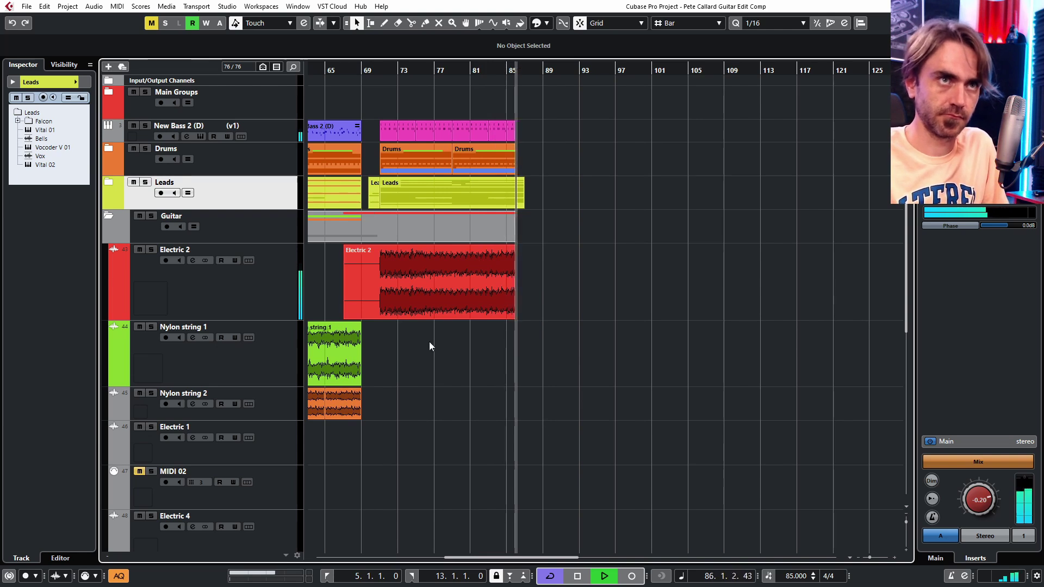
click(109, 216)
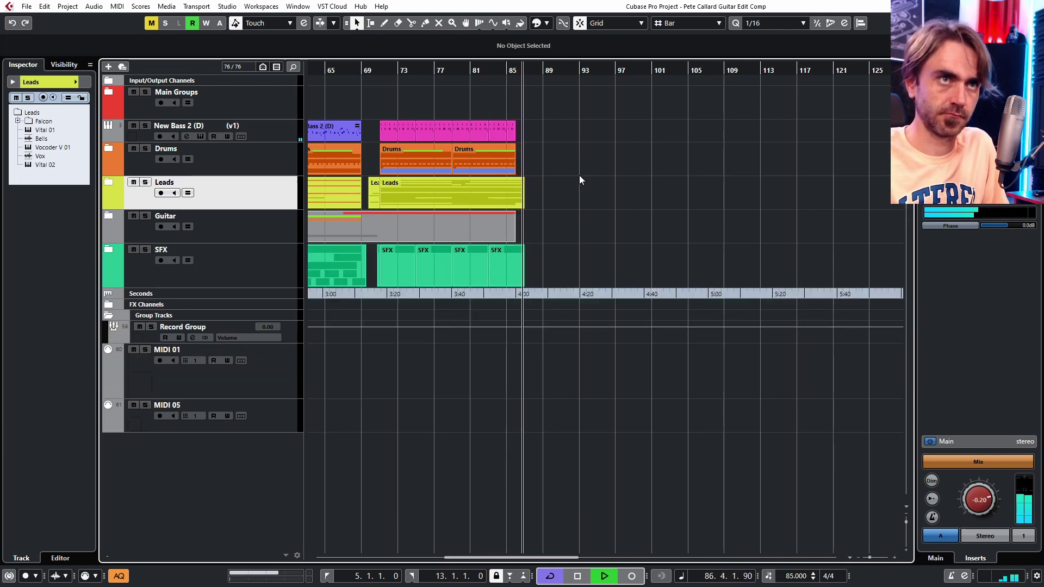
key(space)
key(space)
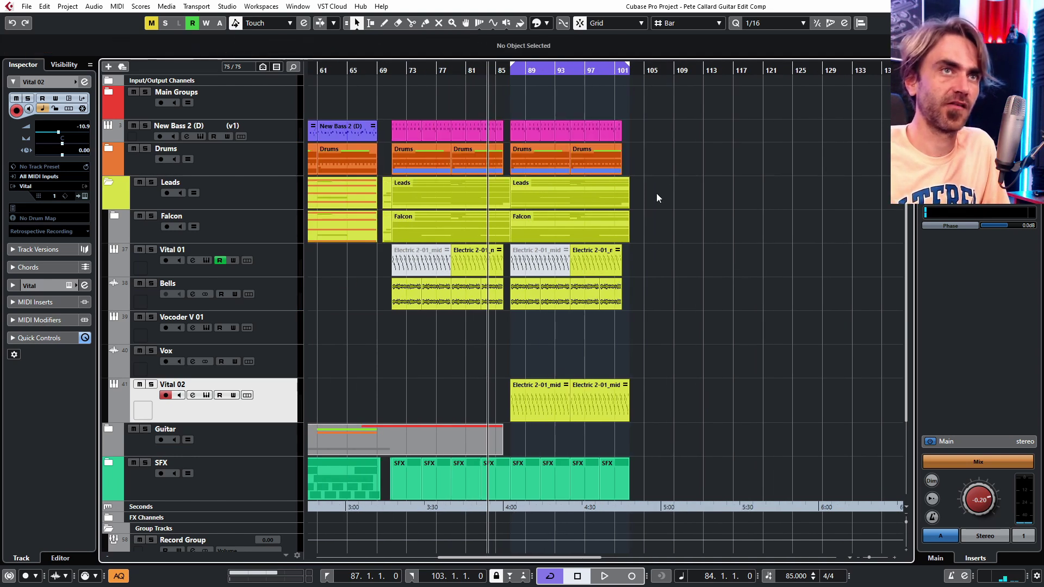
Open the Vital instrument from the Vital 02 track
scroll(577, 326, up, 3)
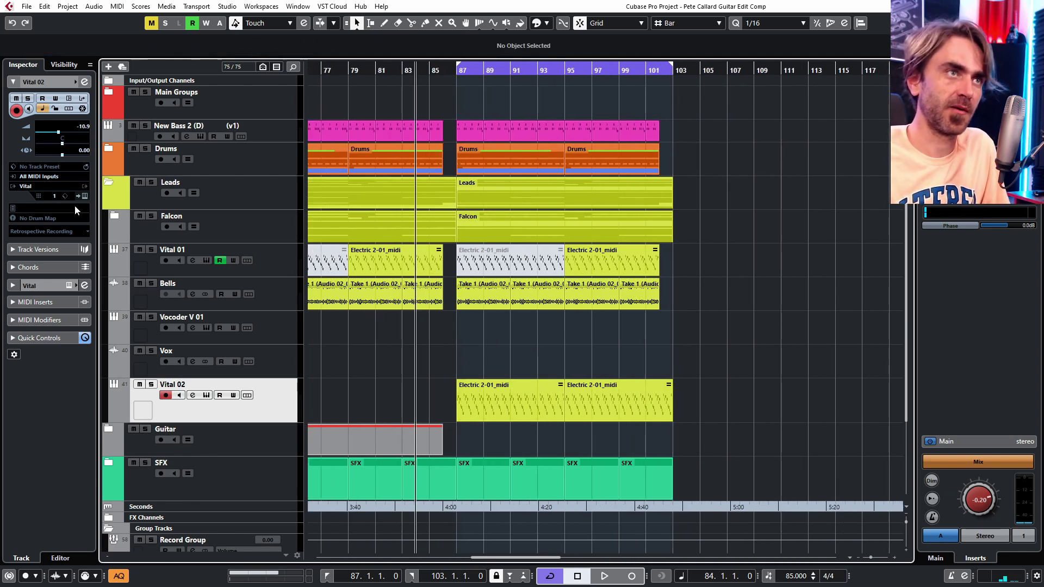
click(85, 196)
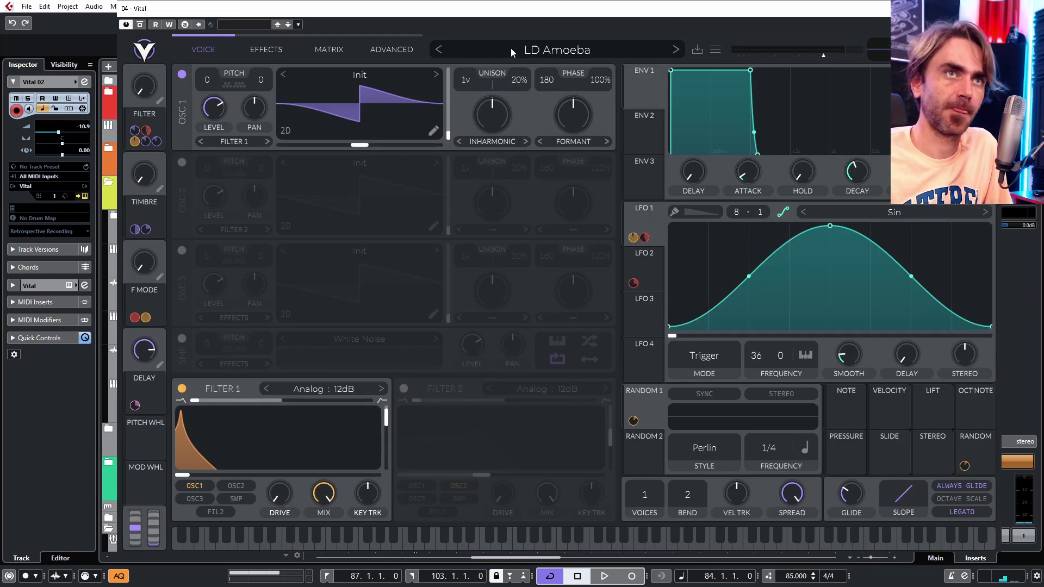
Show the Glitch Psytrance Essentials Vol1 presets in Vital's preset browser, and close the instrument window
click(510, 47)
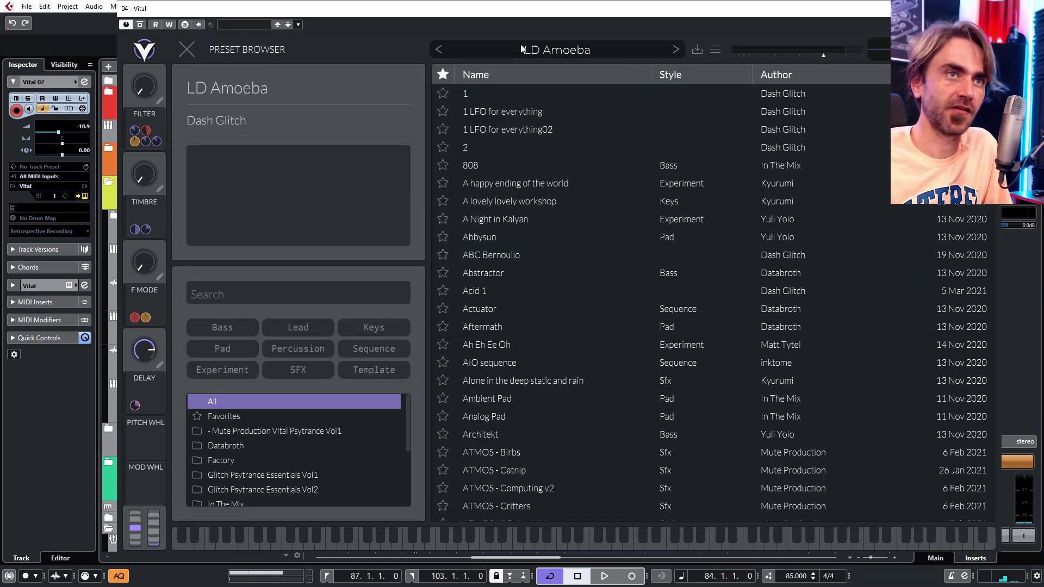
click(298, 476)
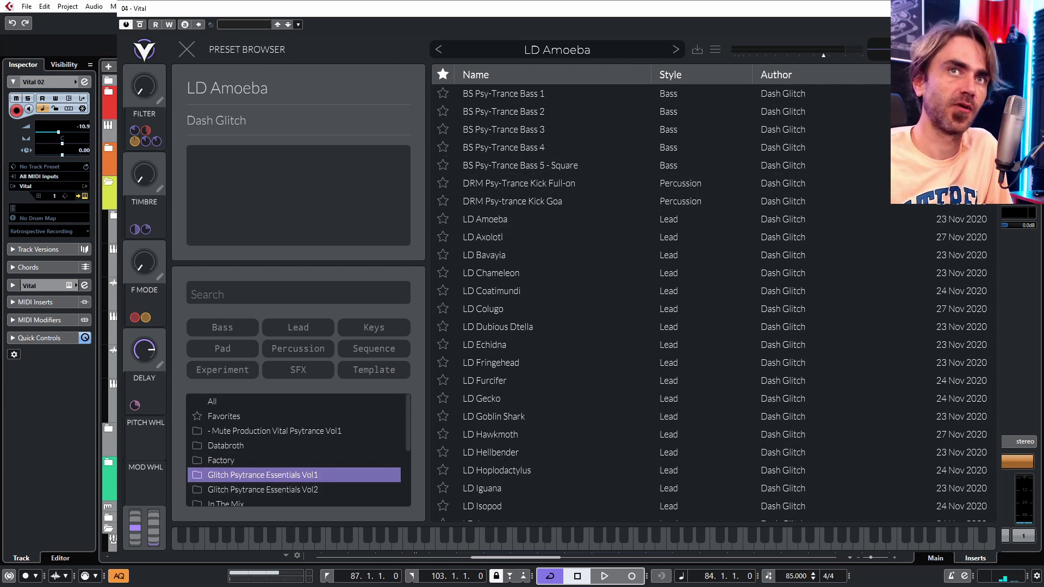
key(Escape)
drag(724, 326, 425, 391)
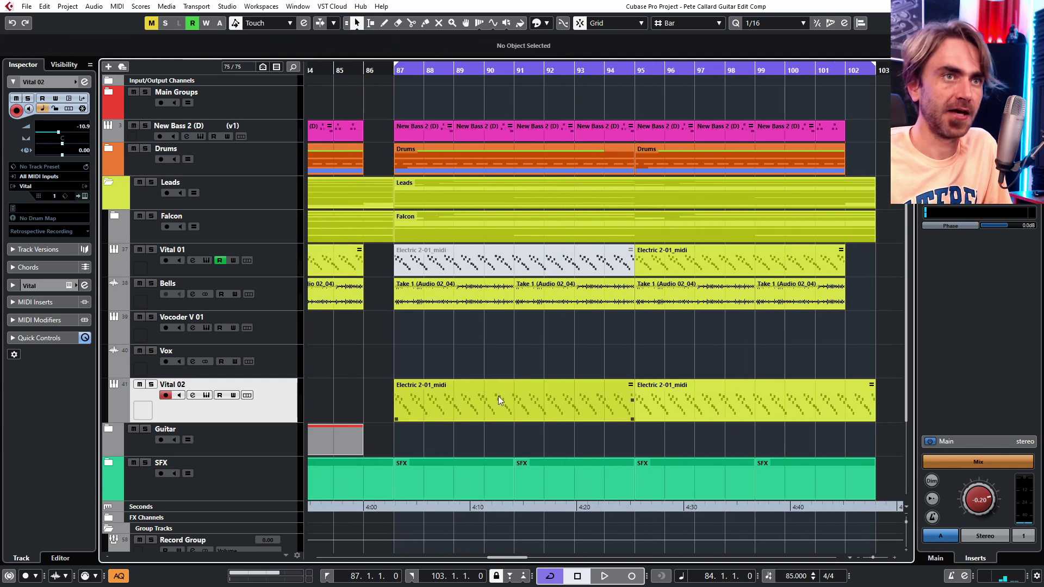
Play the arrangement from bar 84 into the section starting at bar 87 to hear the Vital 02 part
click(485, 390)
scroll(533, 356, down, 3)
click(540, 354)
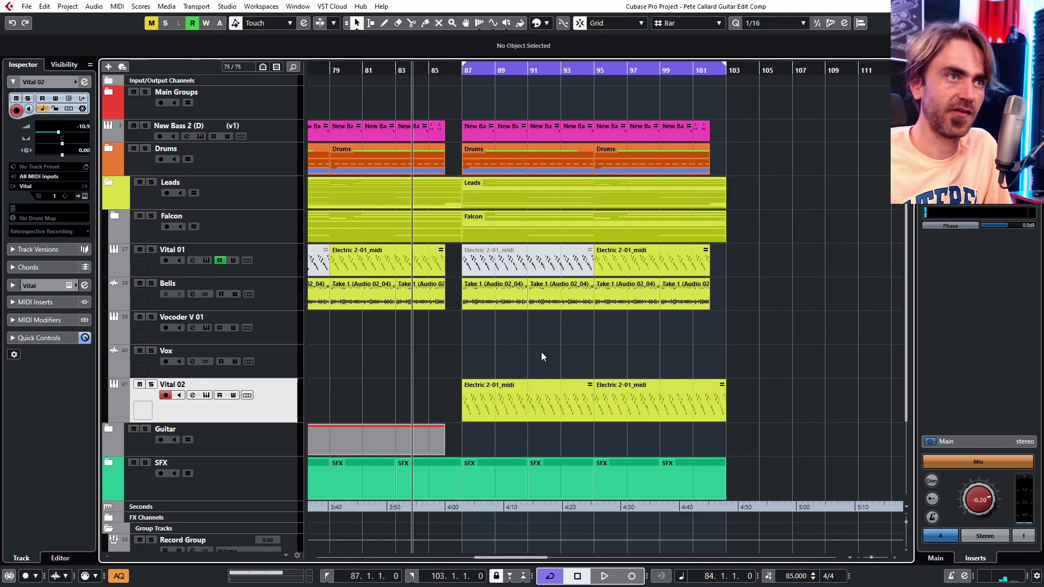
scroll(439, 351, down, 2)
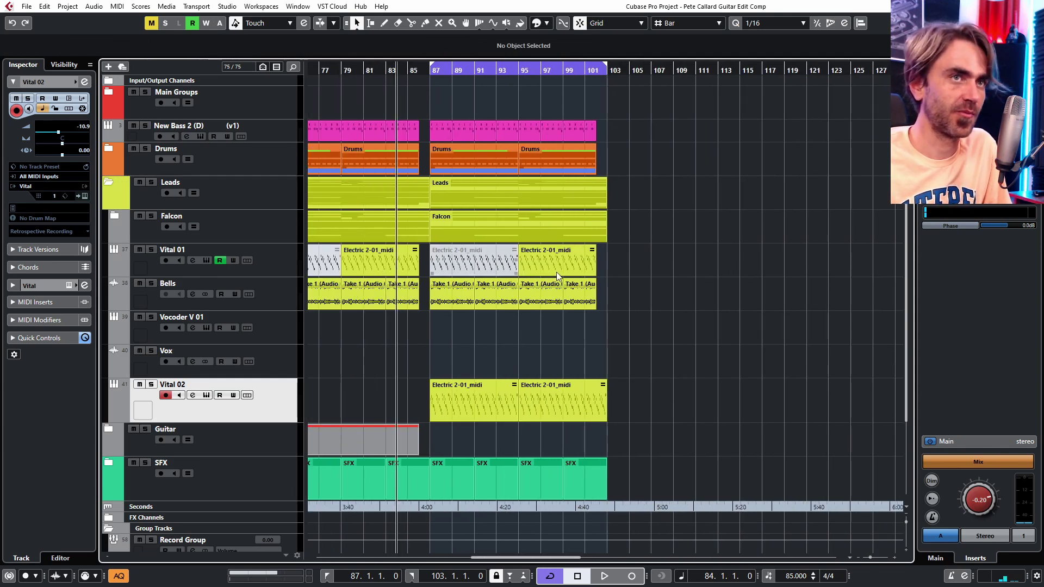
key(space)
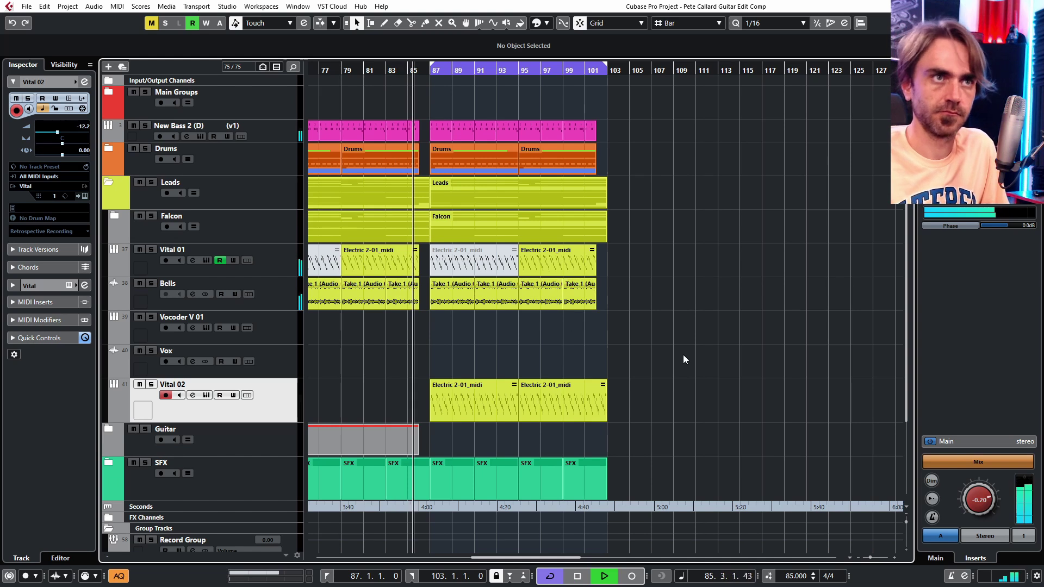
scroll(600, 357, down, 1)
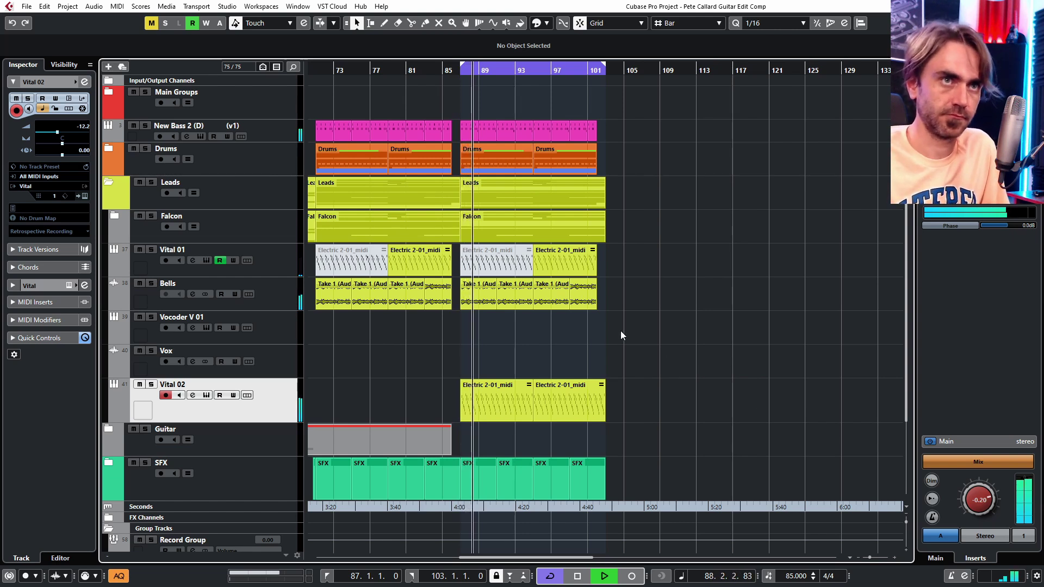
Collapse the Leads folder, follow the final section to about bar 94, and stop playback
click(110, 184)
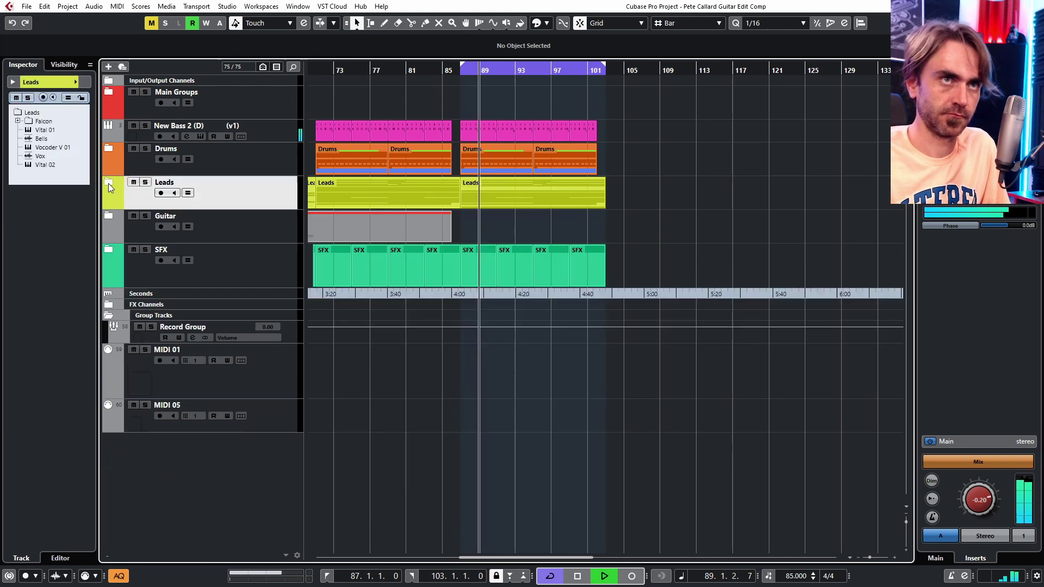
scroll(604, 201, up, 2)
scroll(620, 203, left, 3)
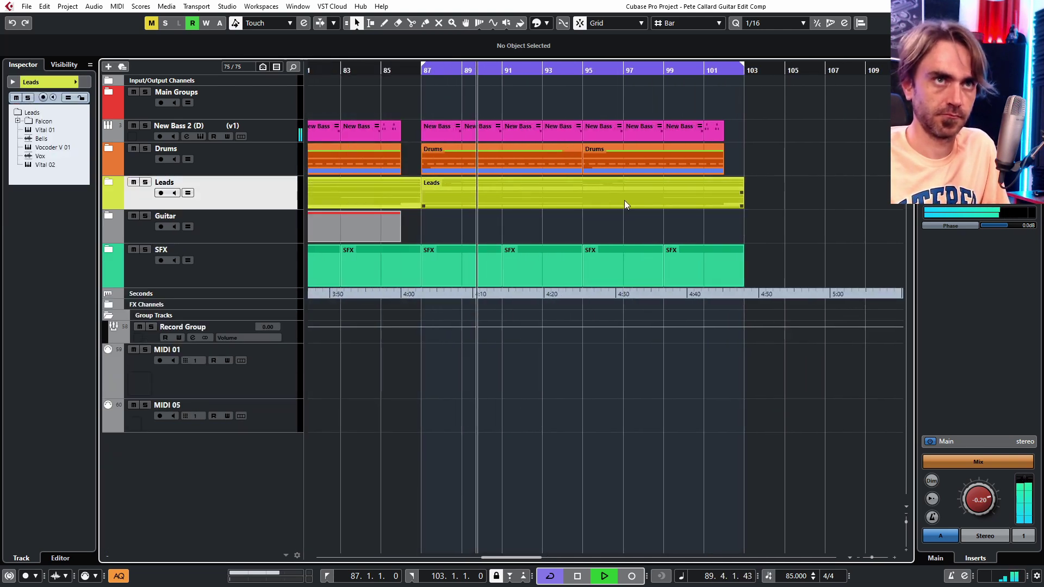
scroll(814, 195, down, 4)
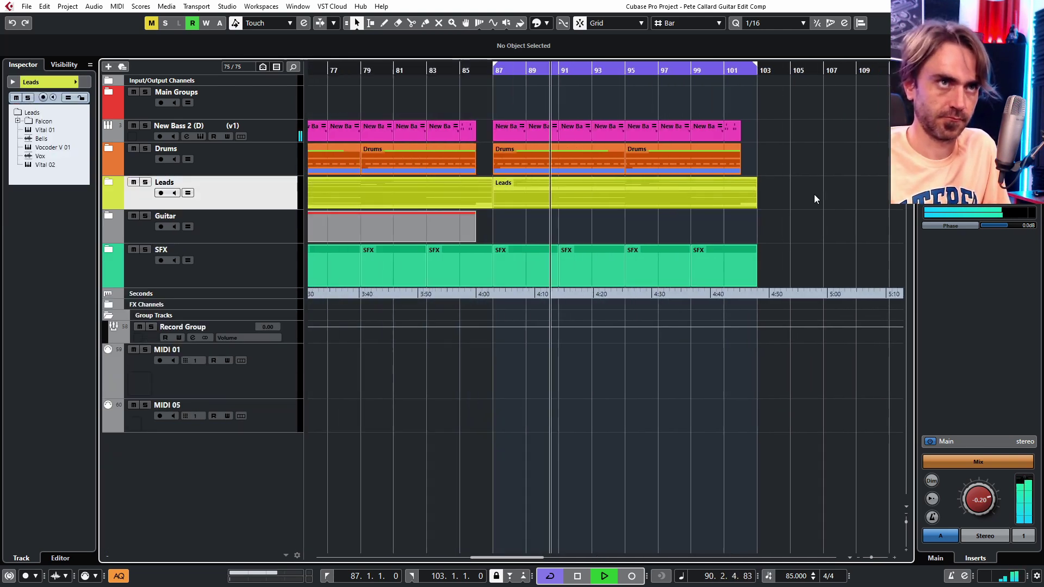
scroll(814, 194, down, 1)
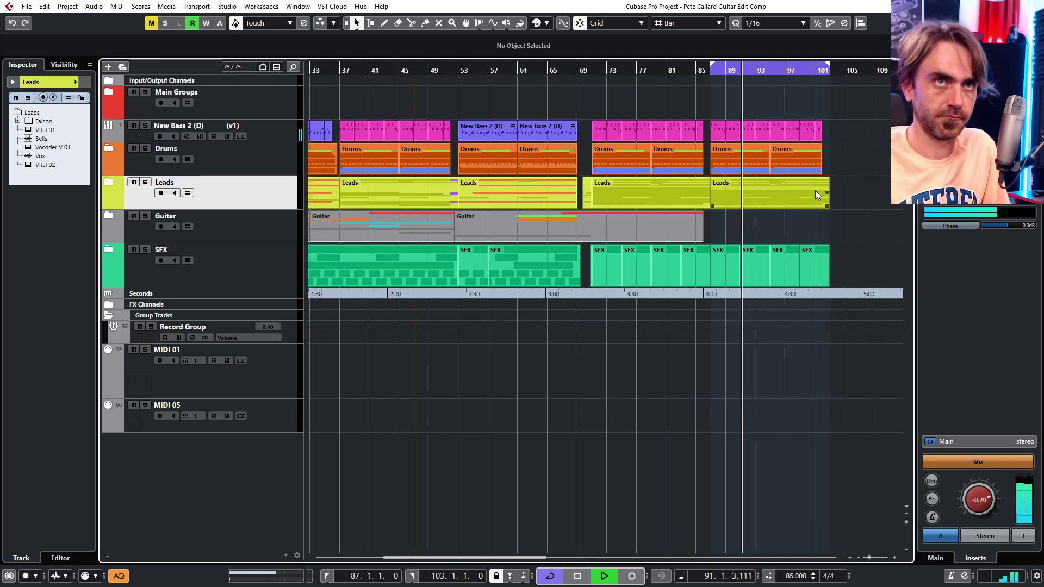
scroll(854, 239, right, 5)
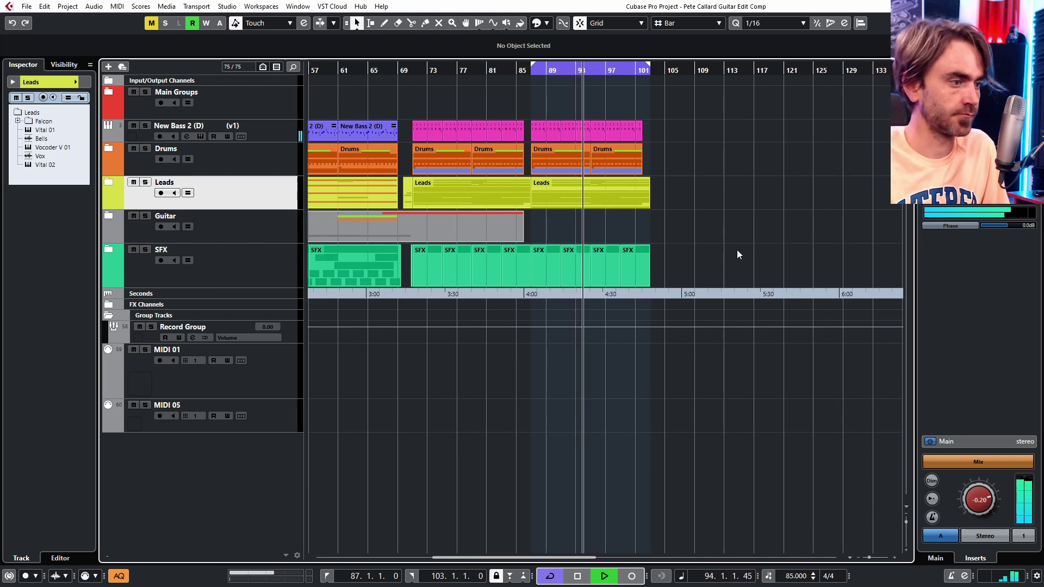
key(space)
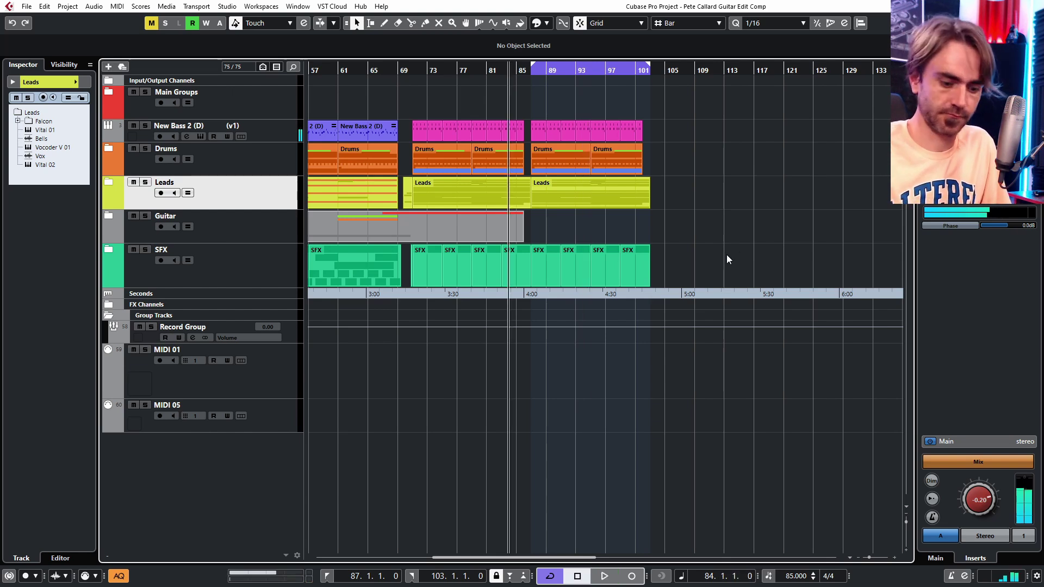